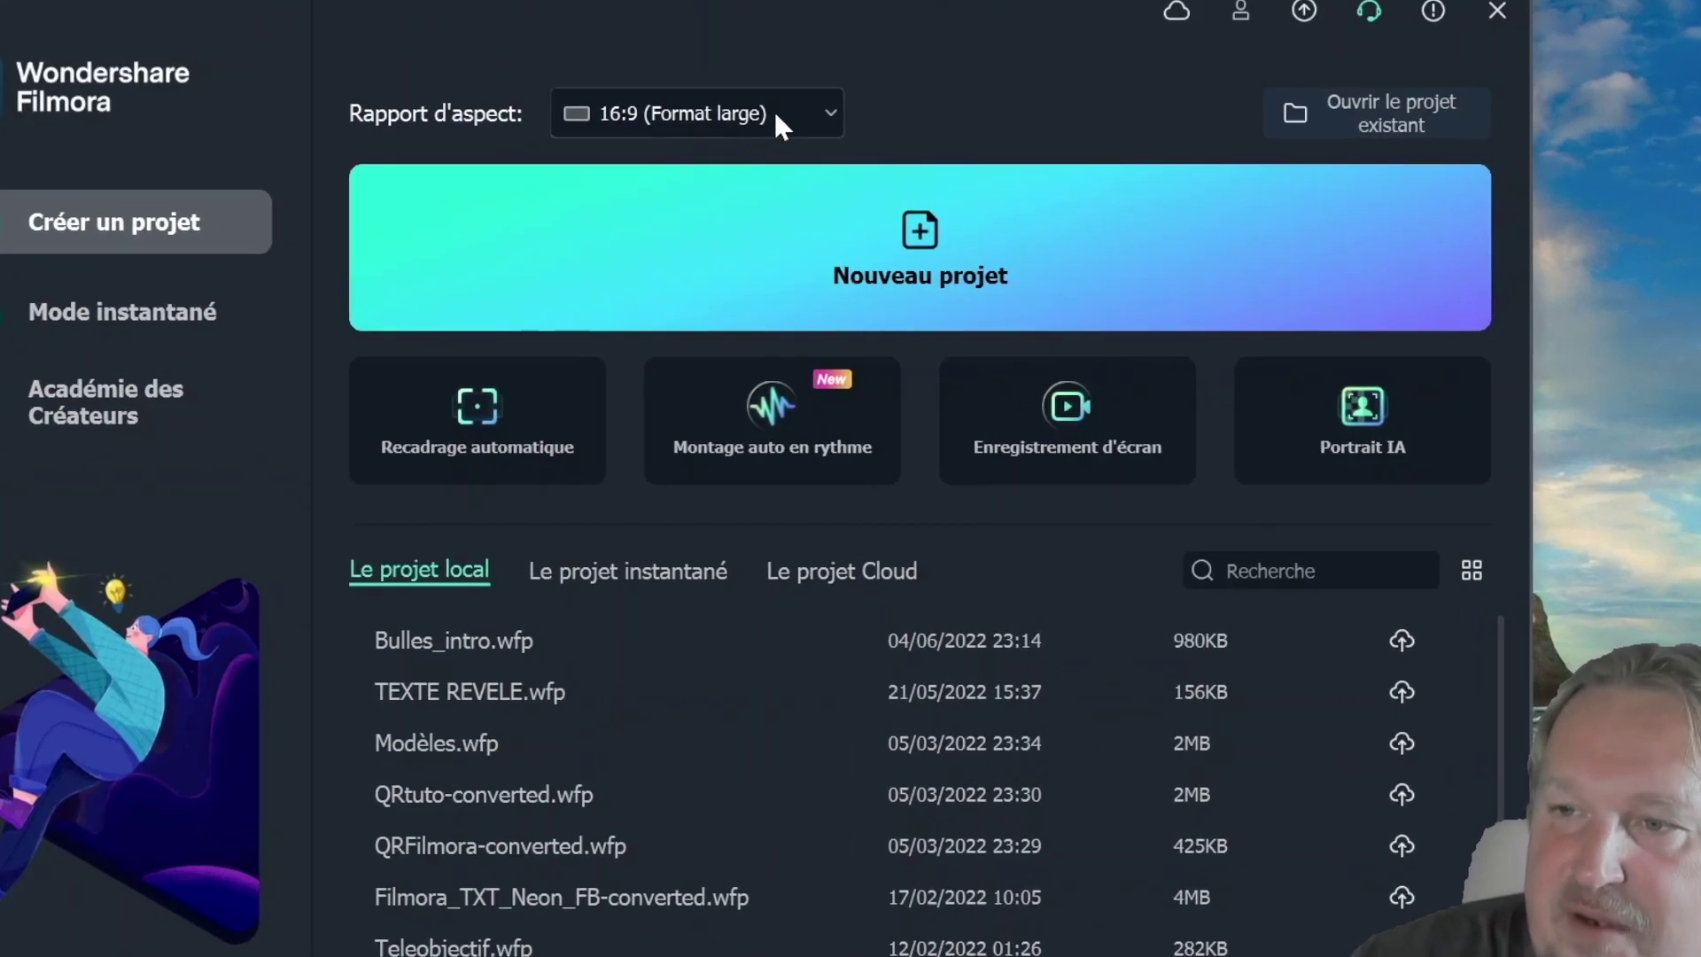
Create a new project with the 9:16 (Portrait) aspect ratio
click(776, 115)
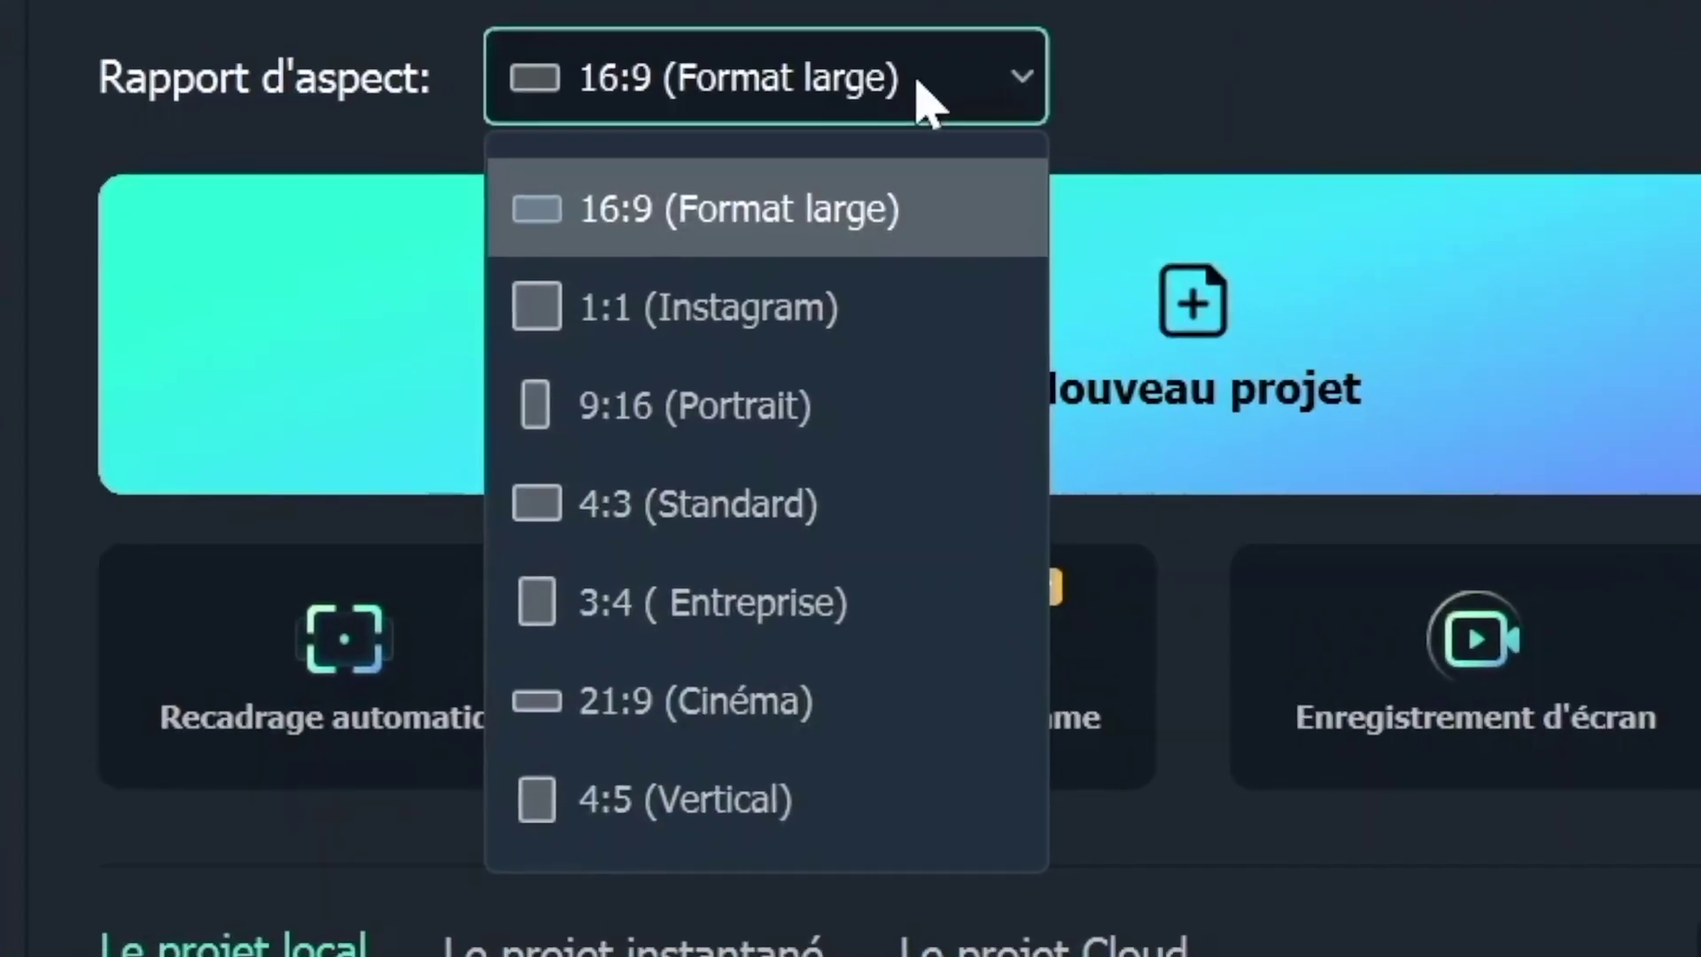
click(712, 408)
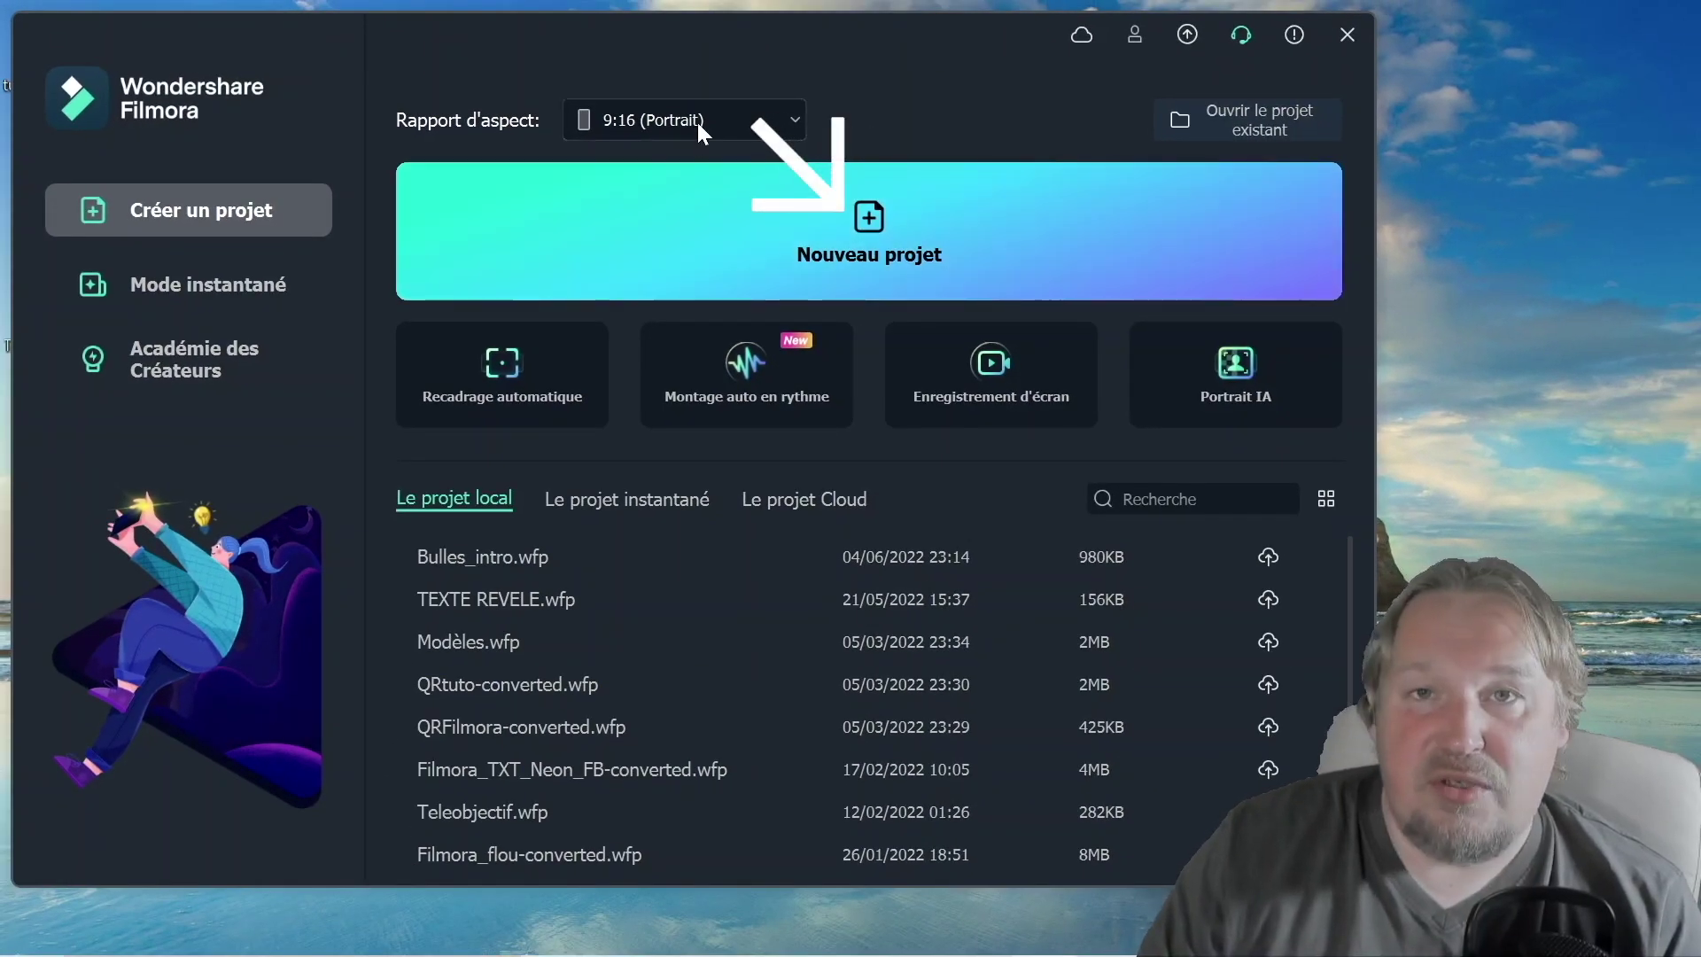
click(709, 205)
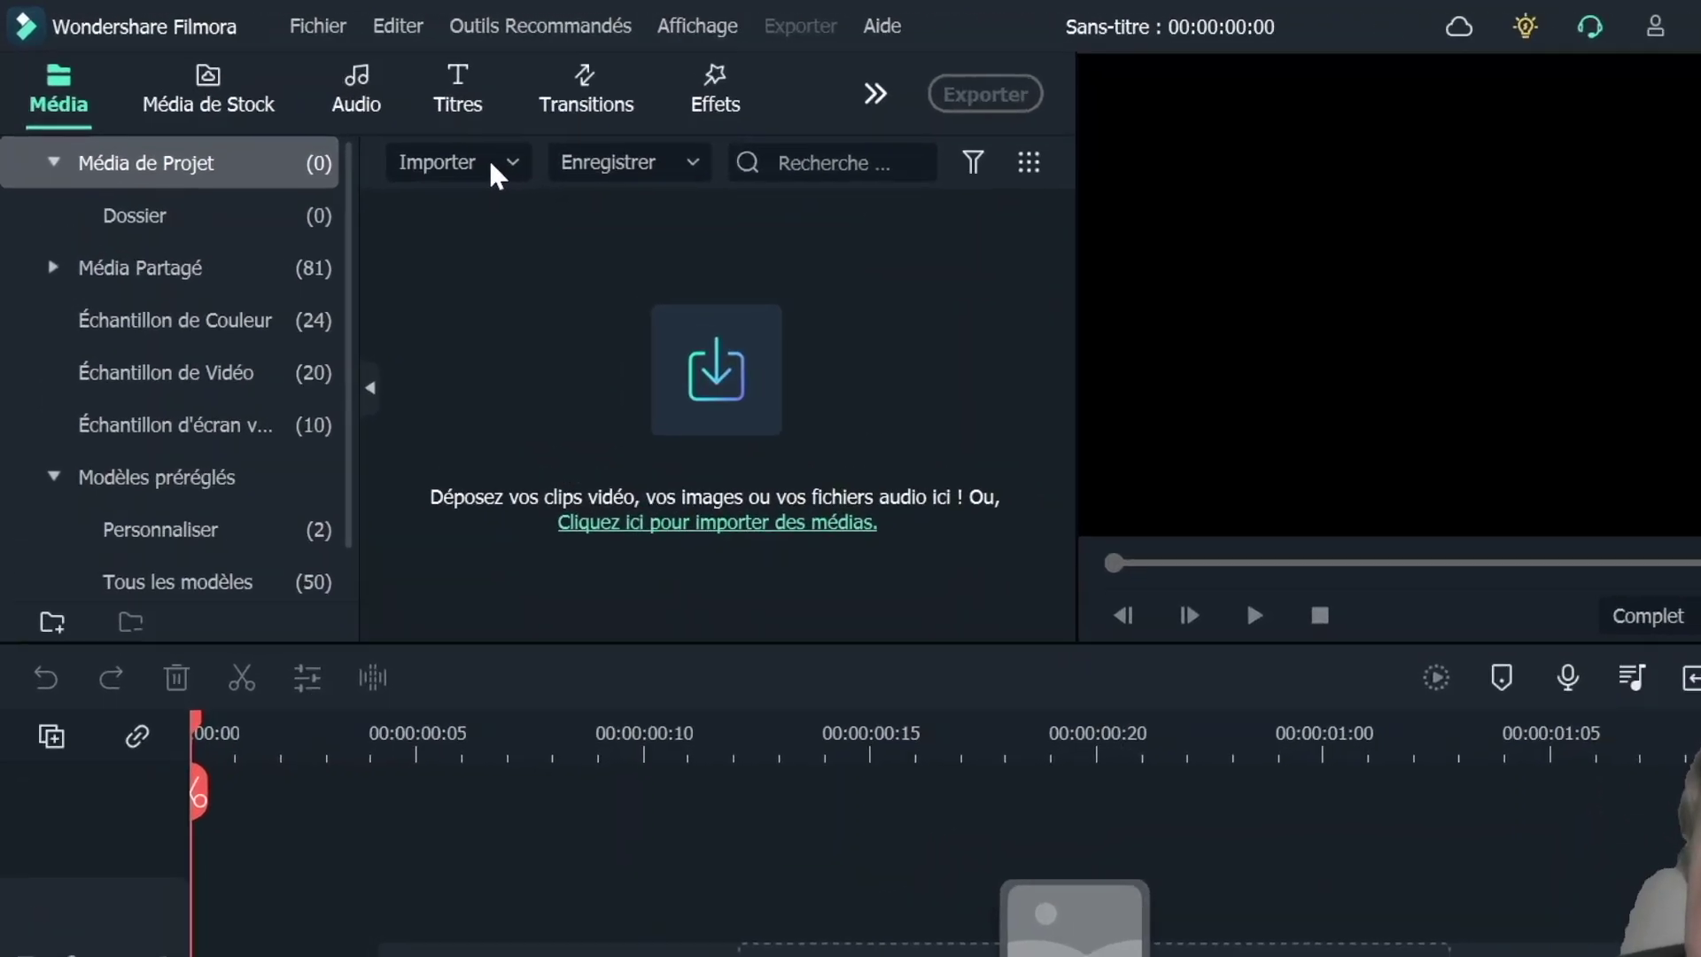
Import the facecam video into the project media and play it briefly in the preview
click(399, 133)
click(779, 345)
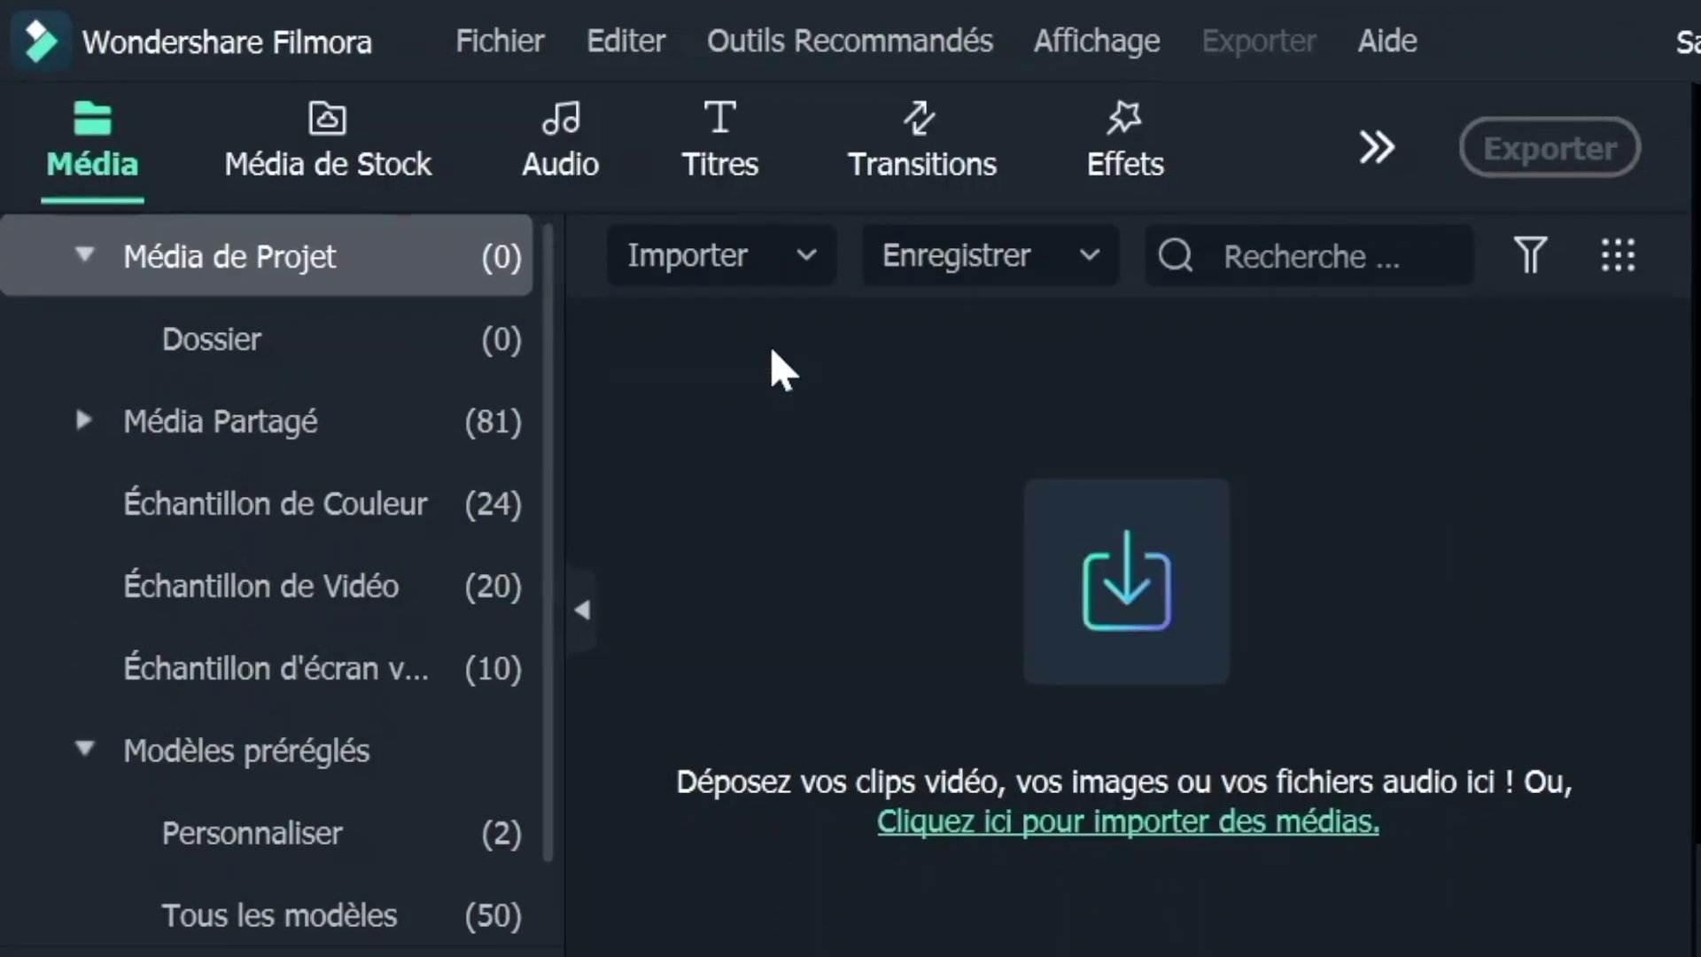
click(957, 368)
double_click(1063, 372)
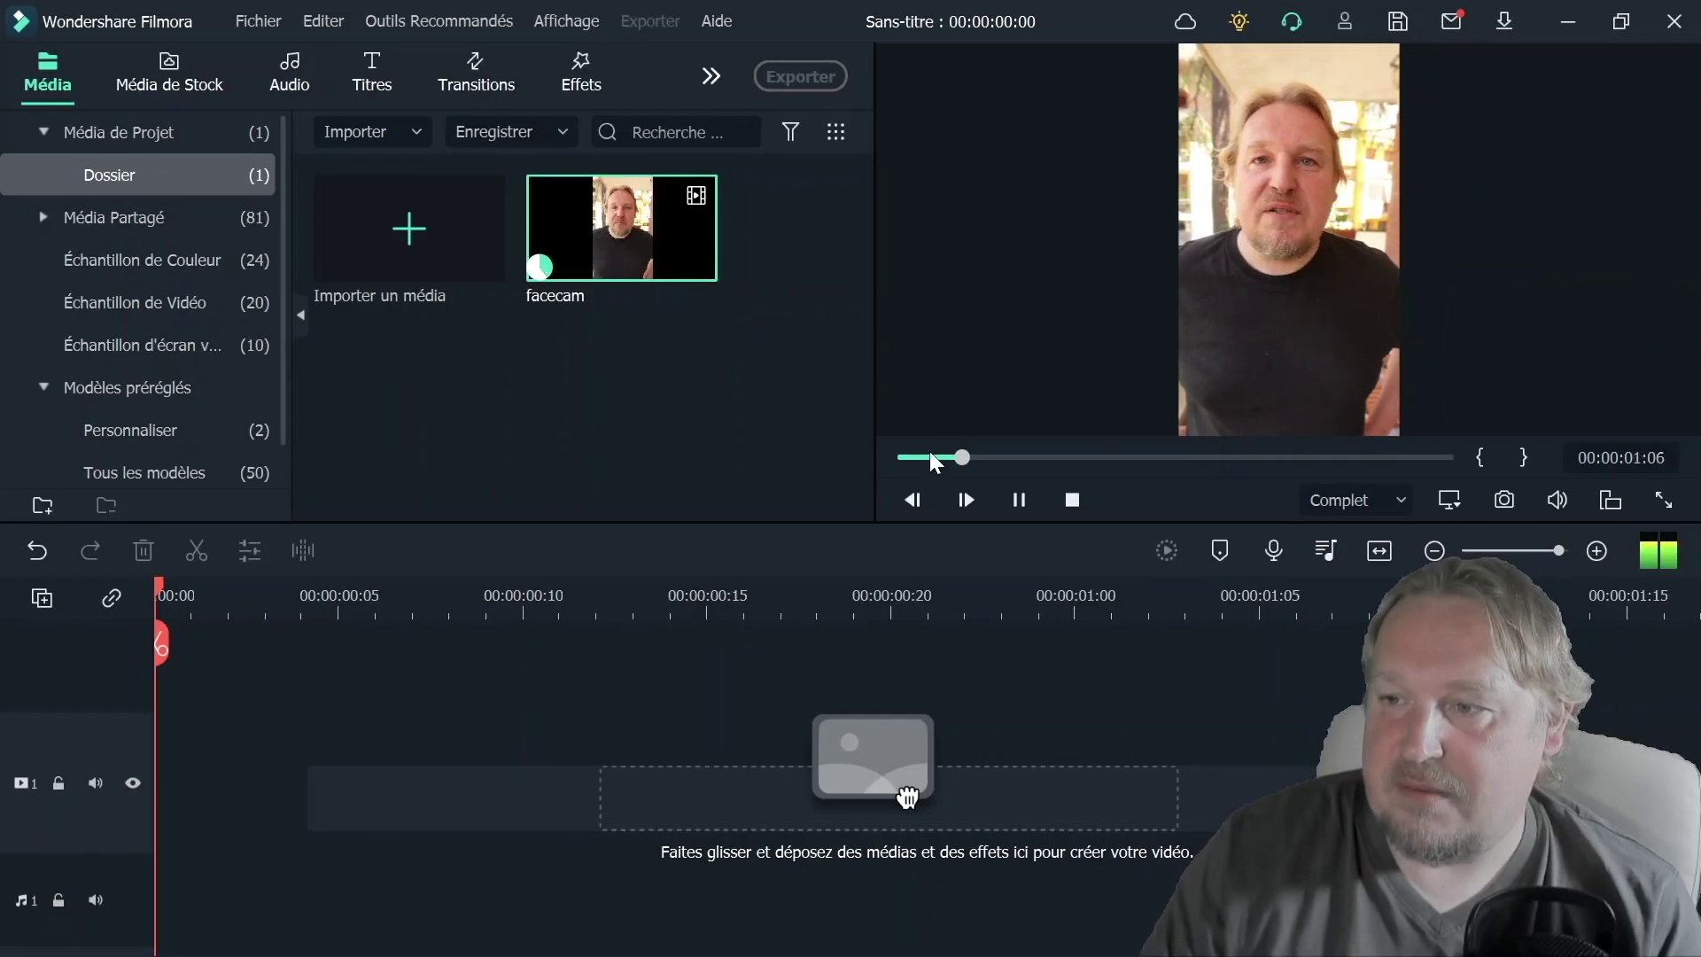
click(1072, 500)
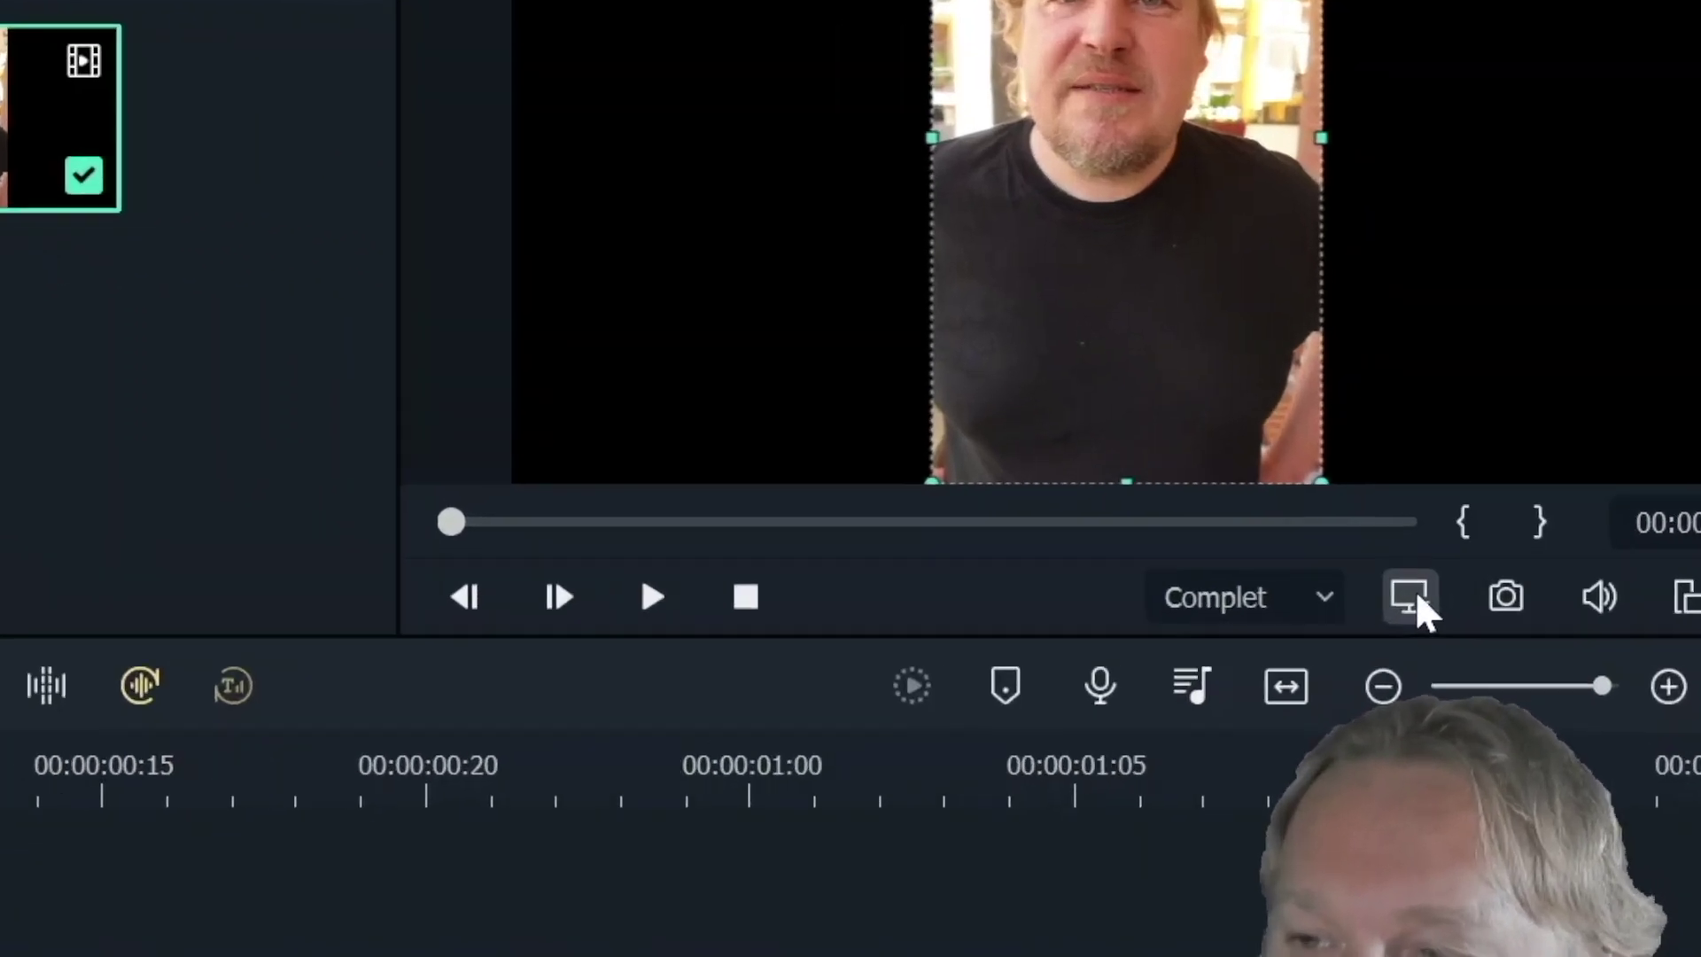
Change the project's aspect ratio from the preview's project settings to 9:16 (Portrait) at 1080 x 1920
click(1449, 500)
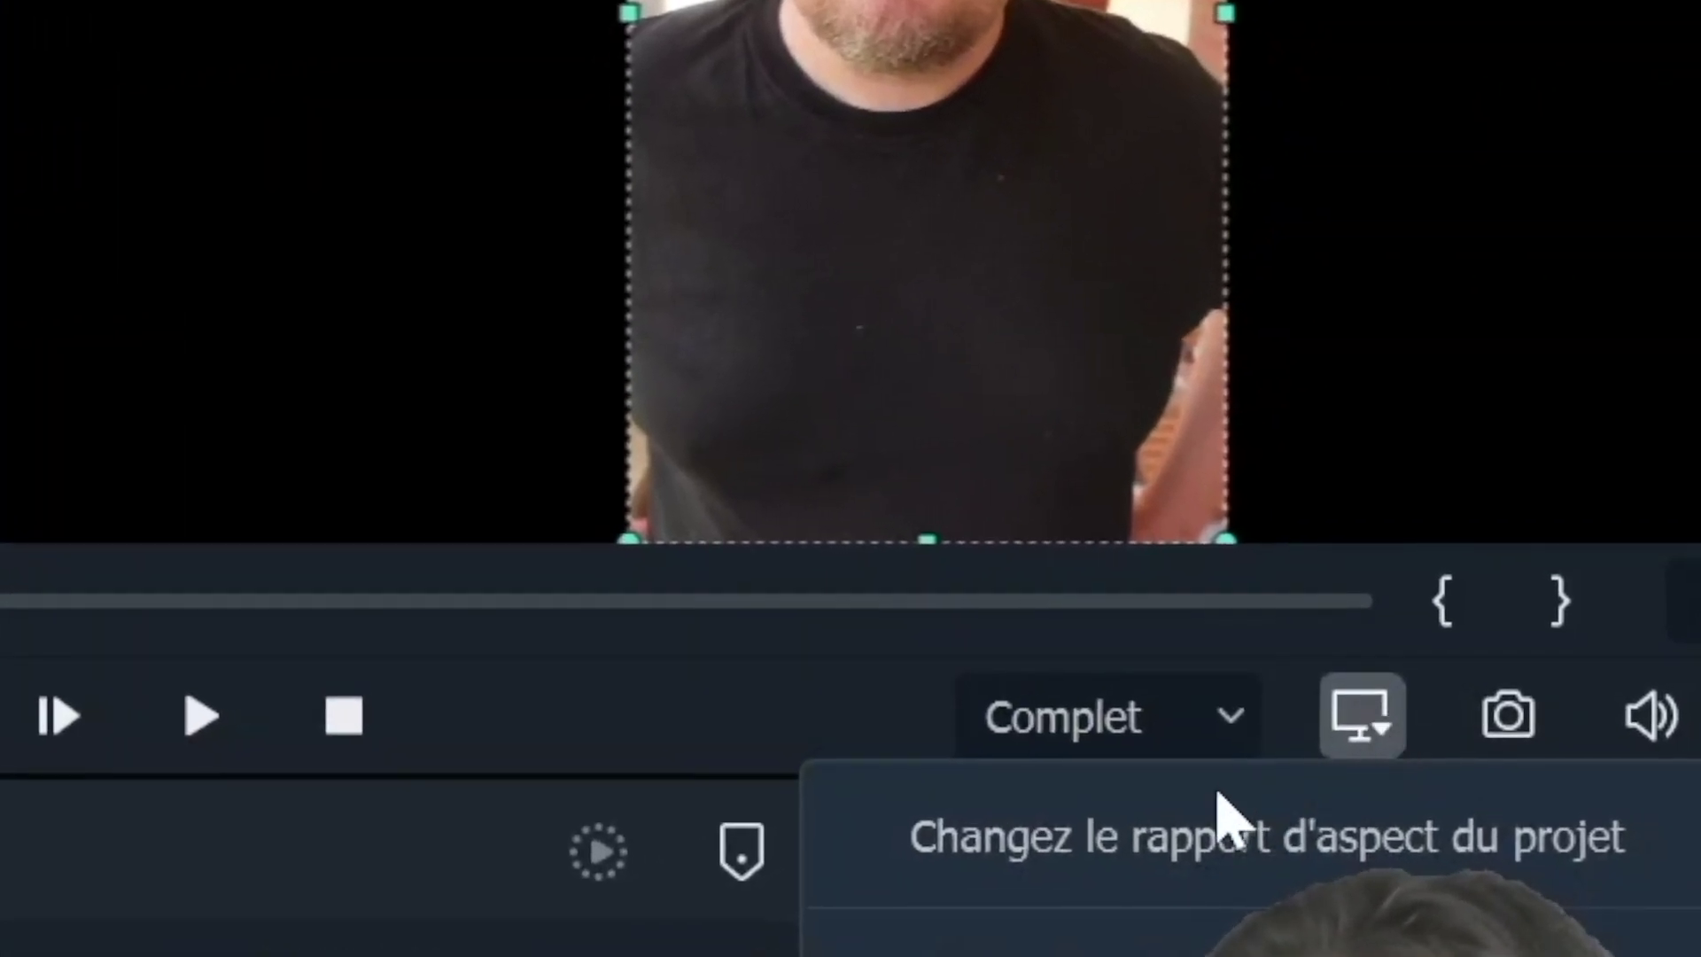
click(1156, 840)
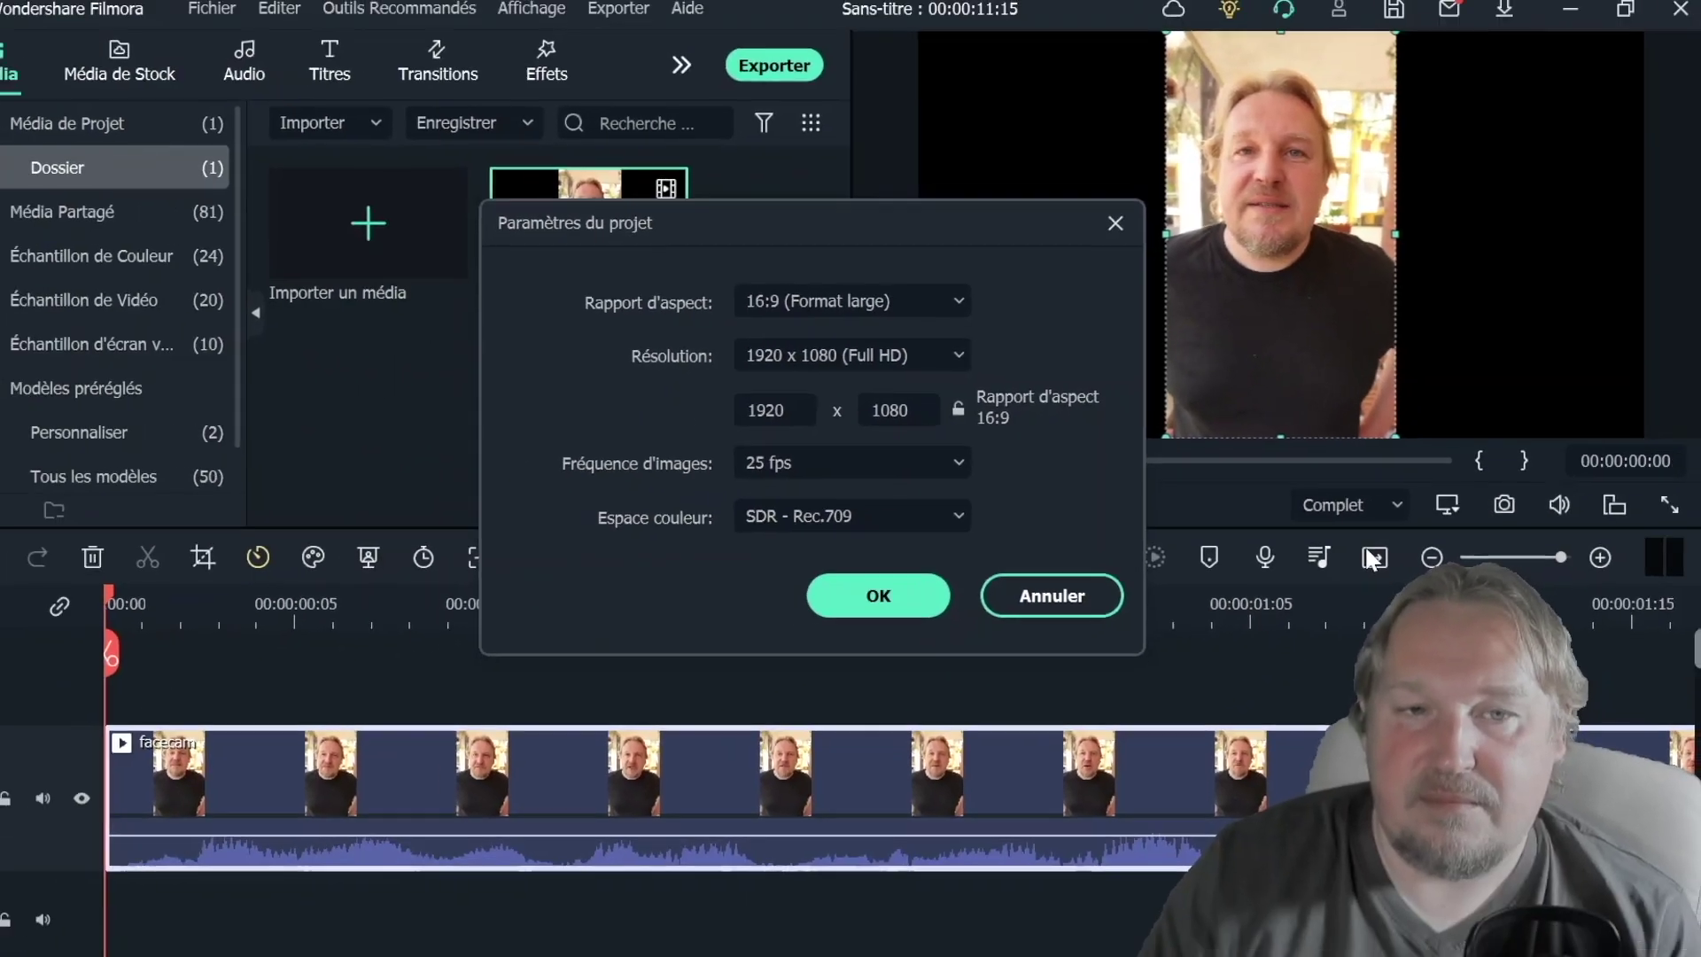
click(844, 306)
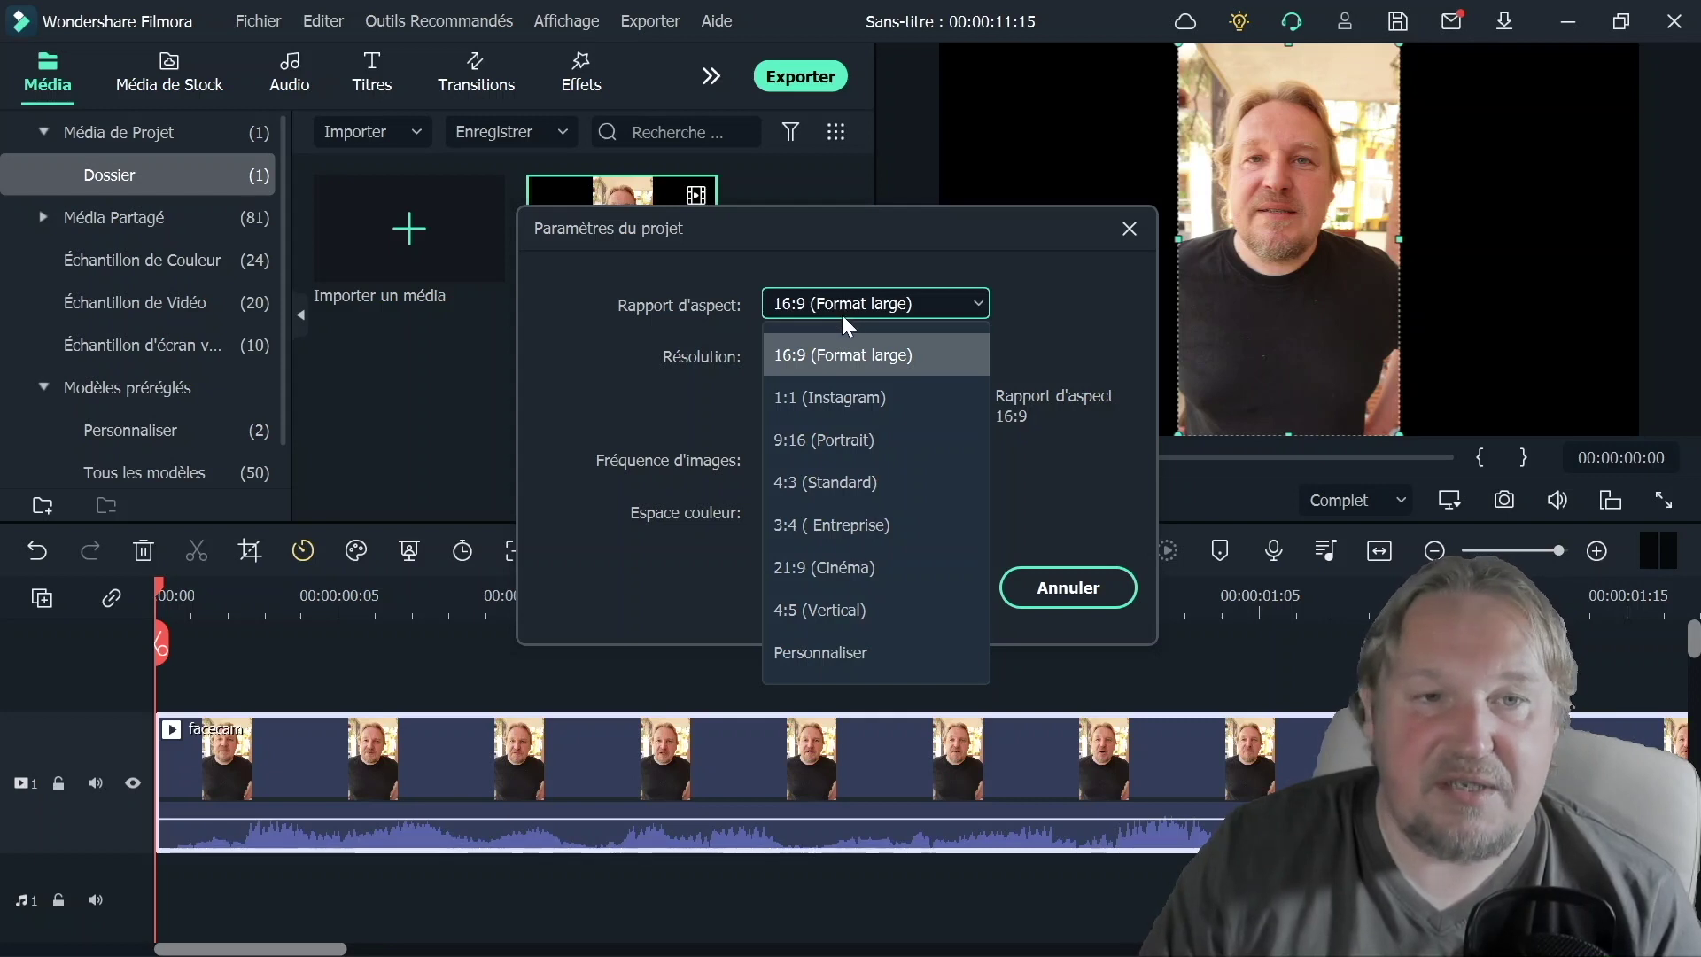
click(831, 439)
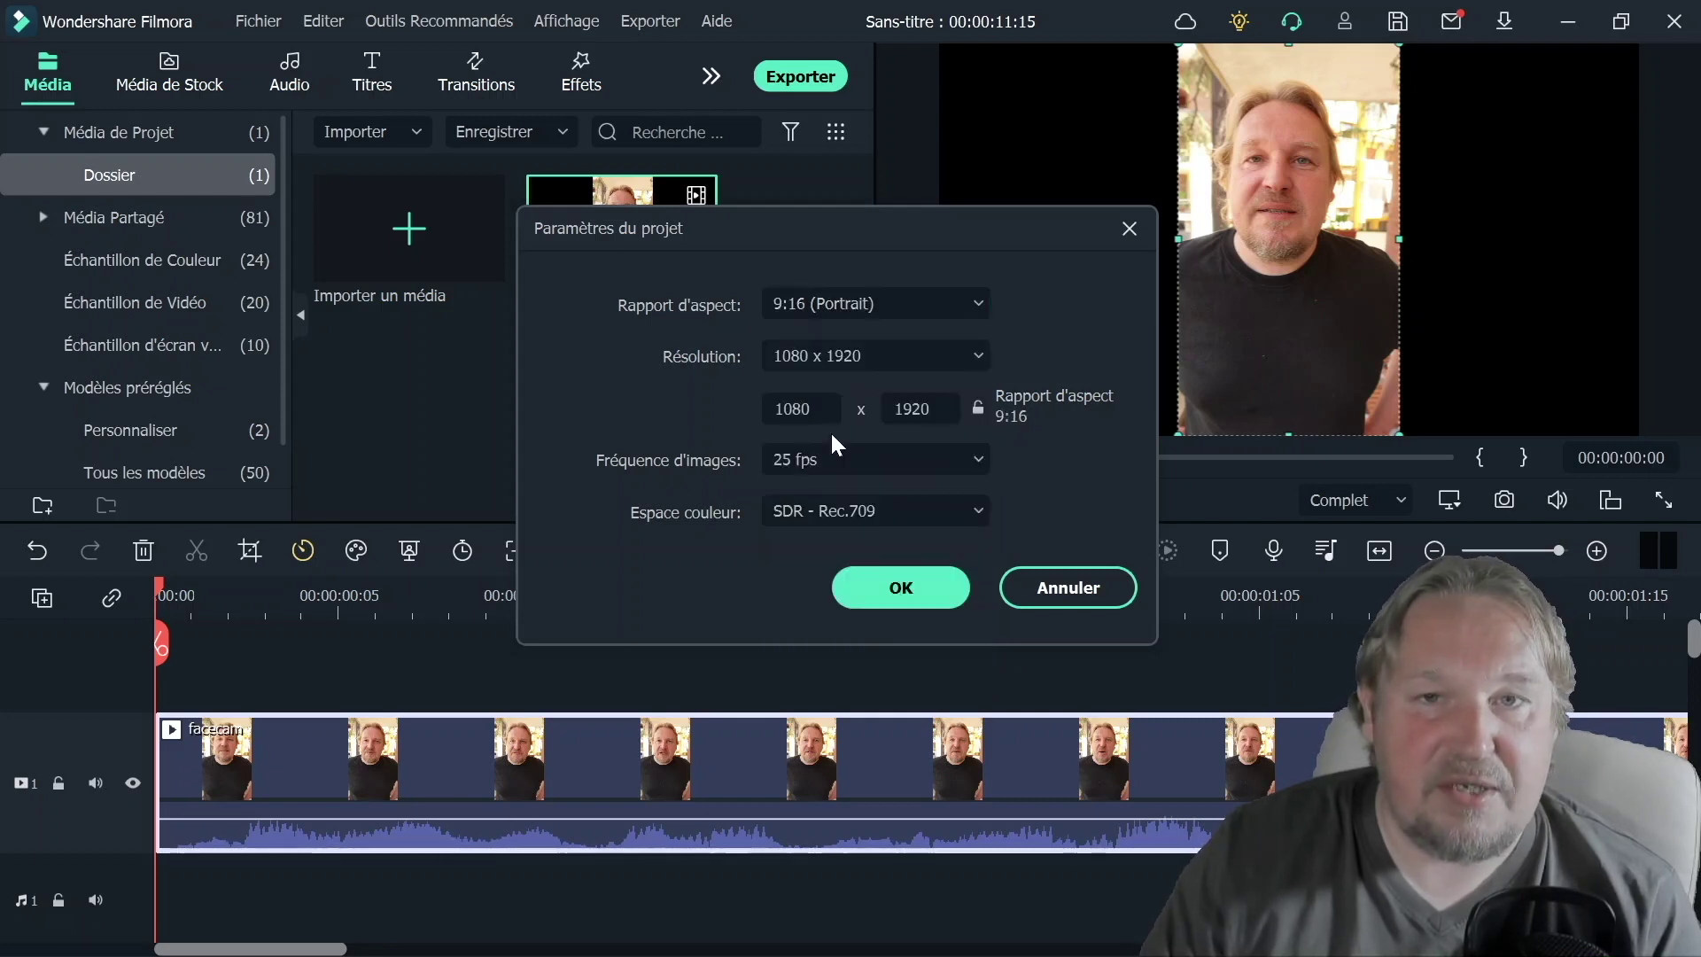
click(875, 582)
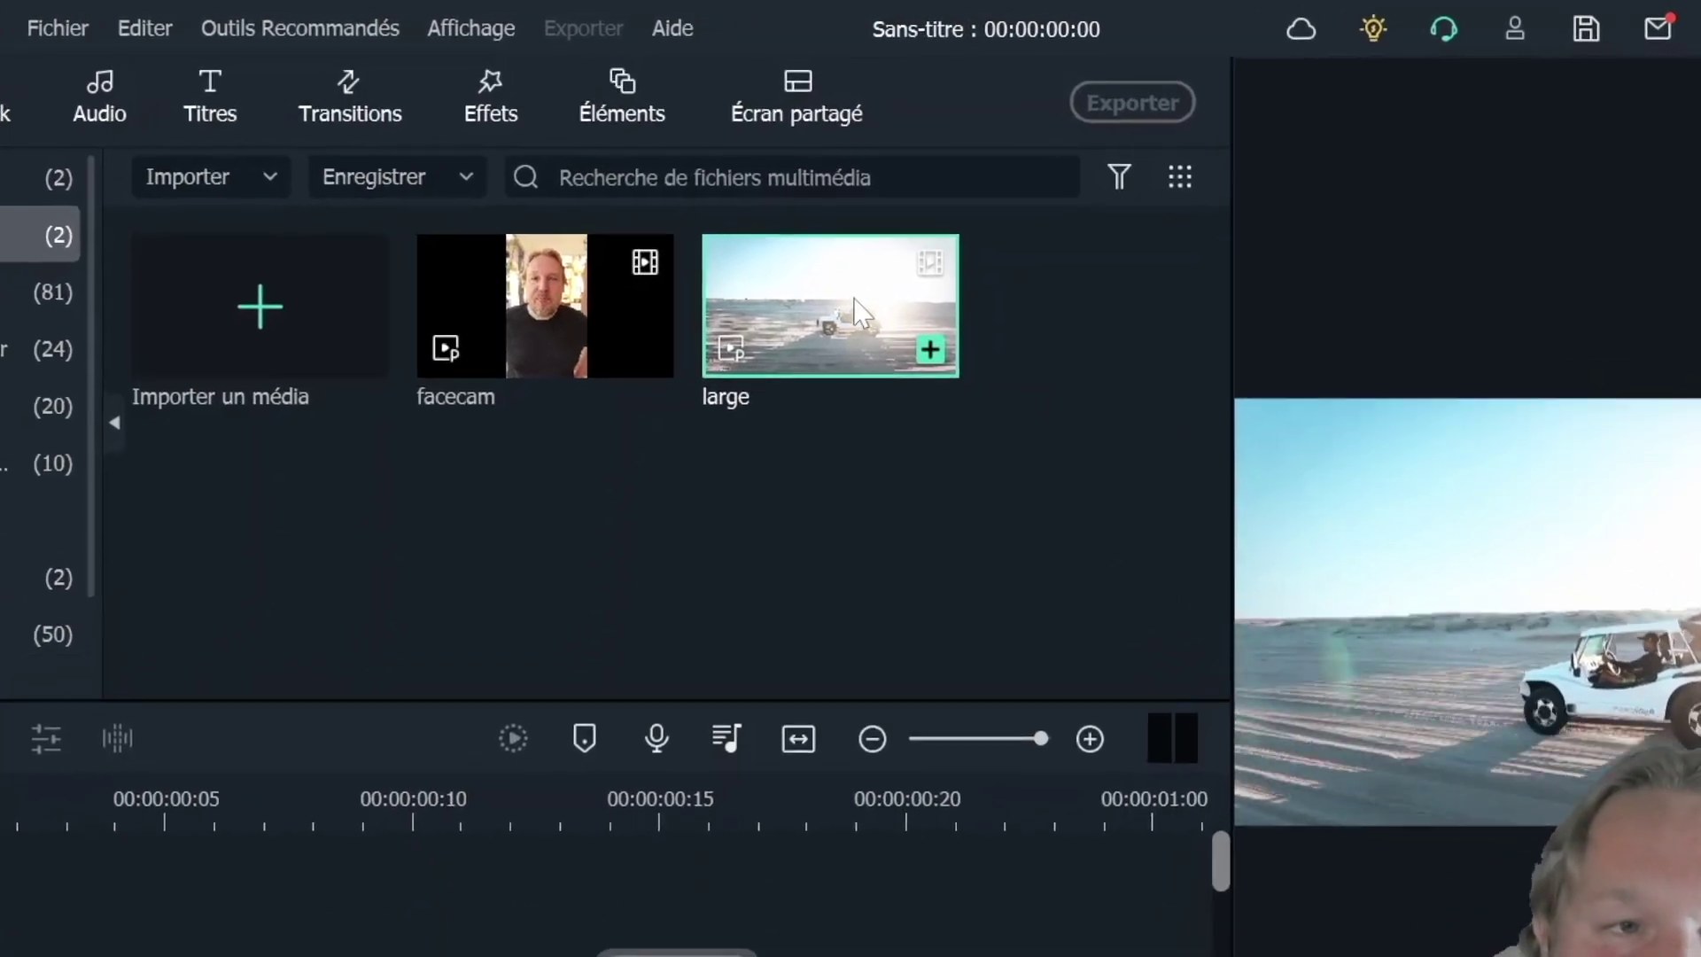
Analyse the large clip with automatic reframing at 9:16, using the Auto movement speed
right_click(852, 230)
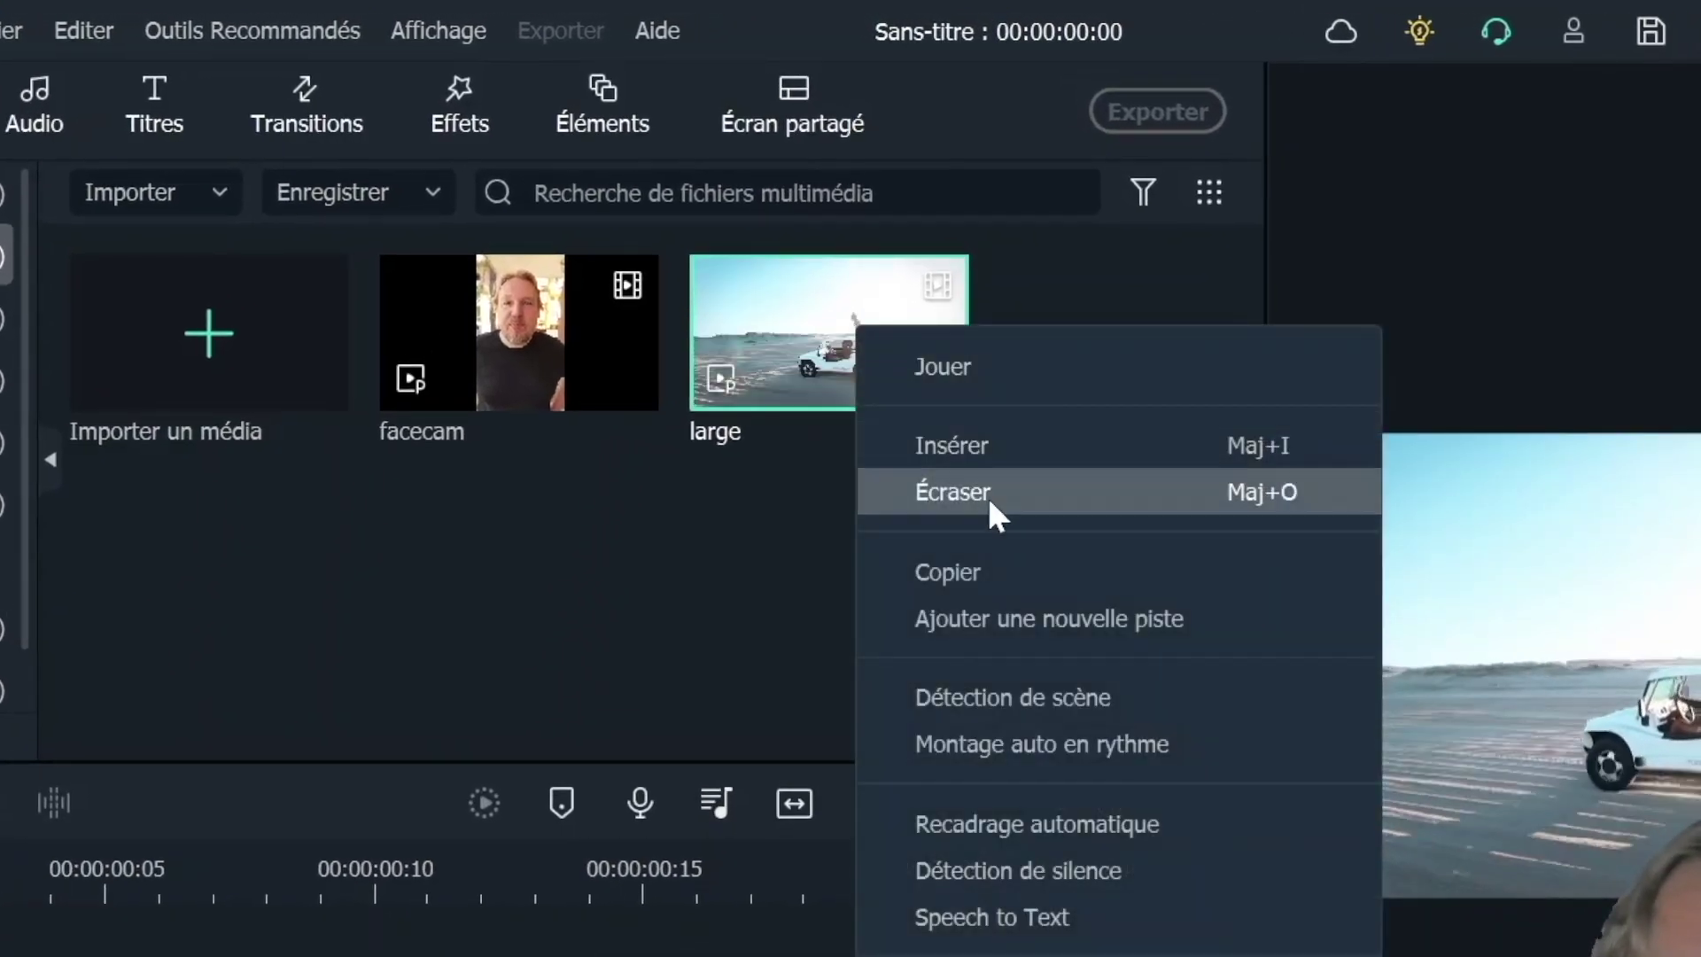
click(1037, 824)
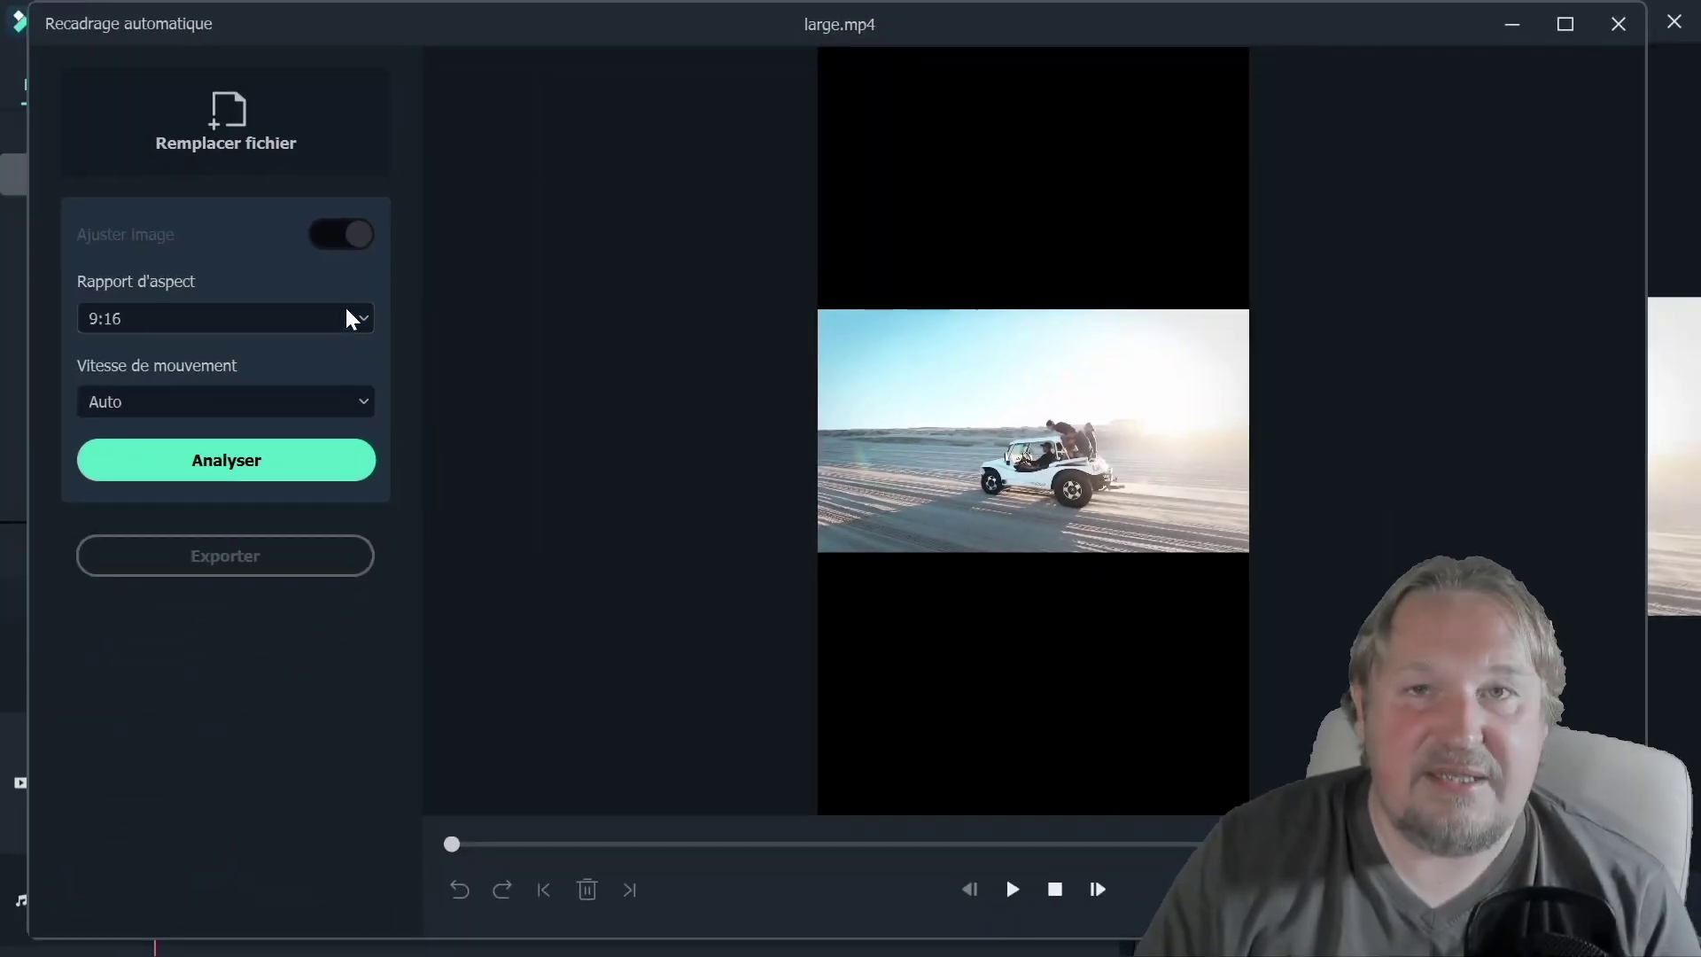
click(348, 315)
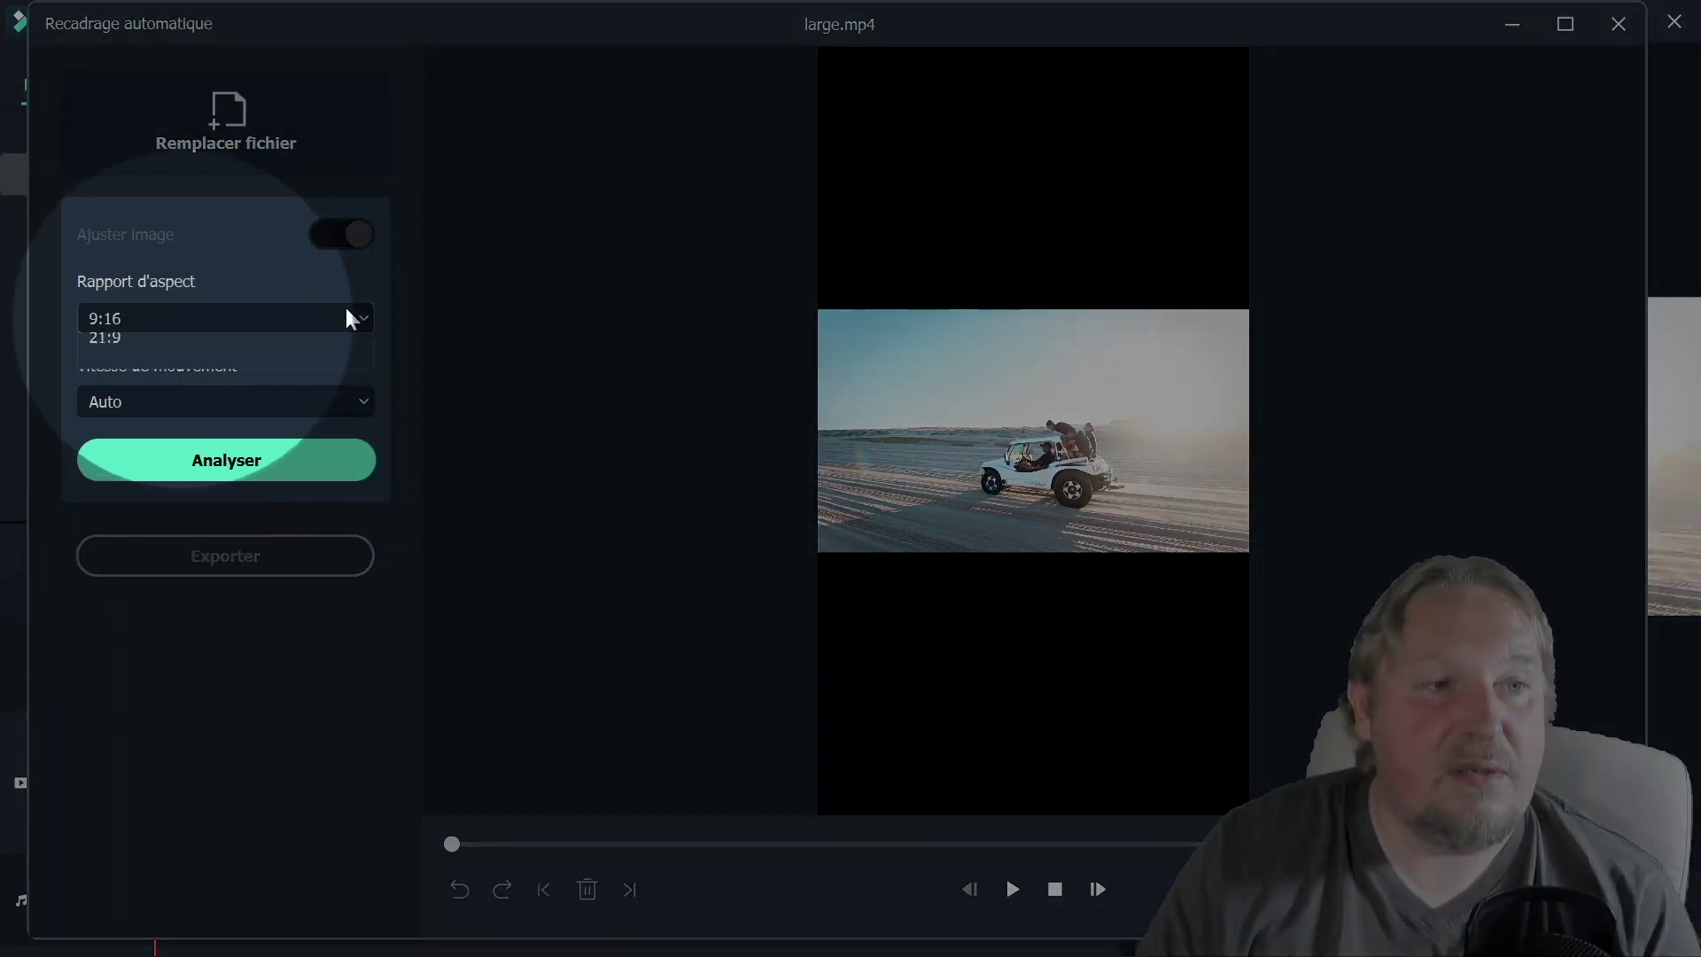
click(346, 306)
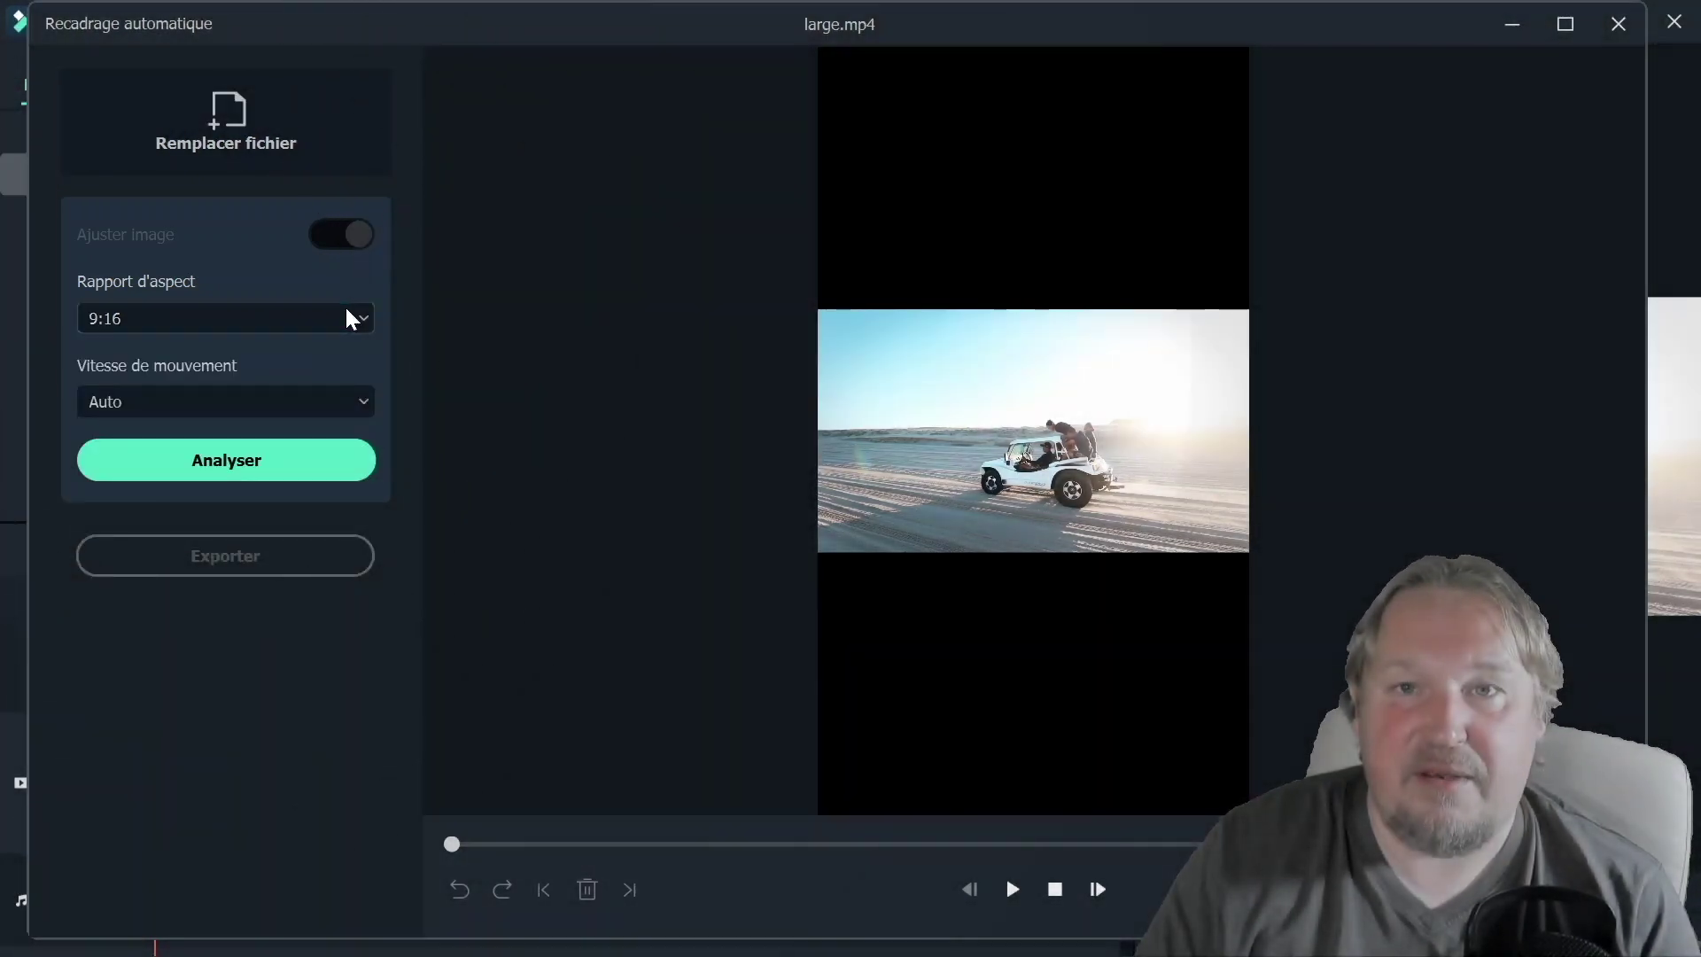
click(299, 413)
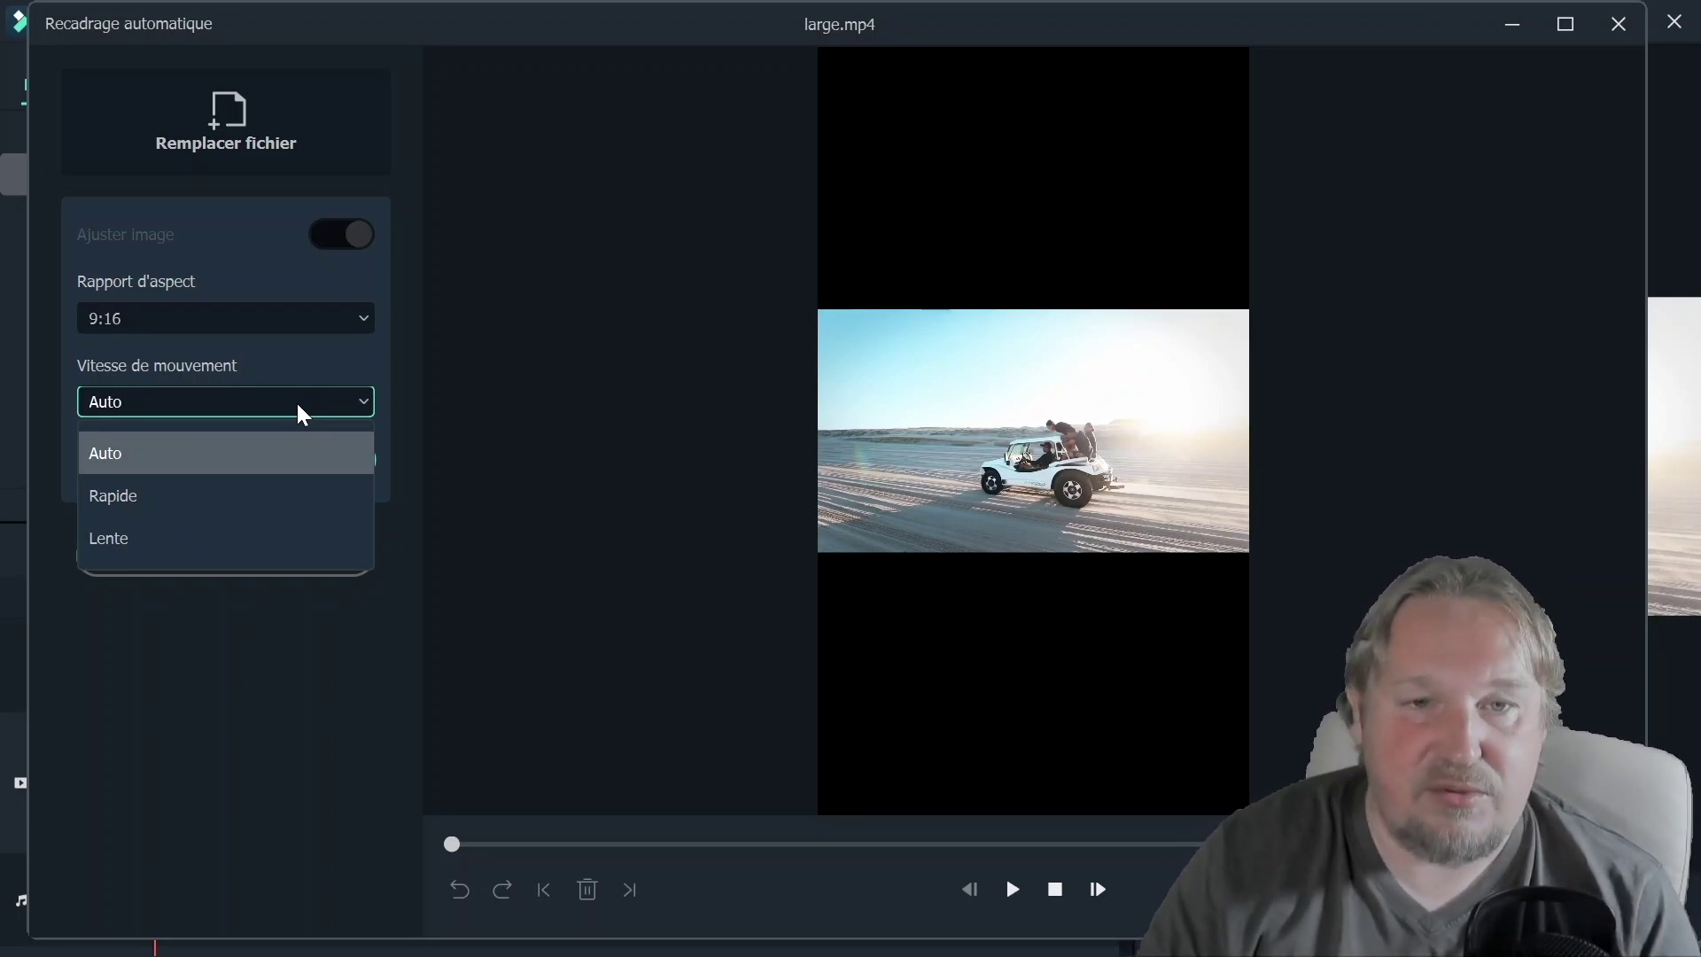
click(299, 409)
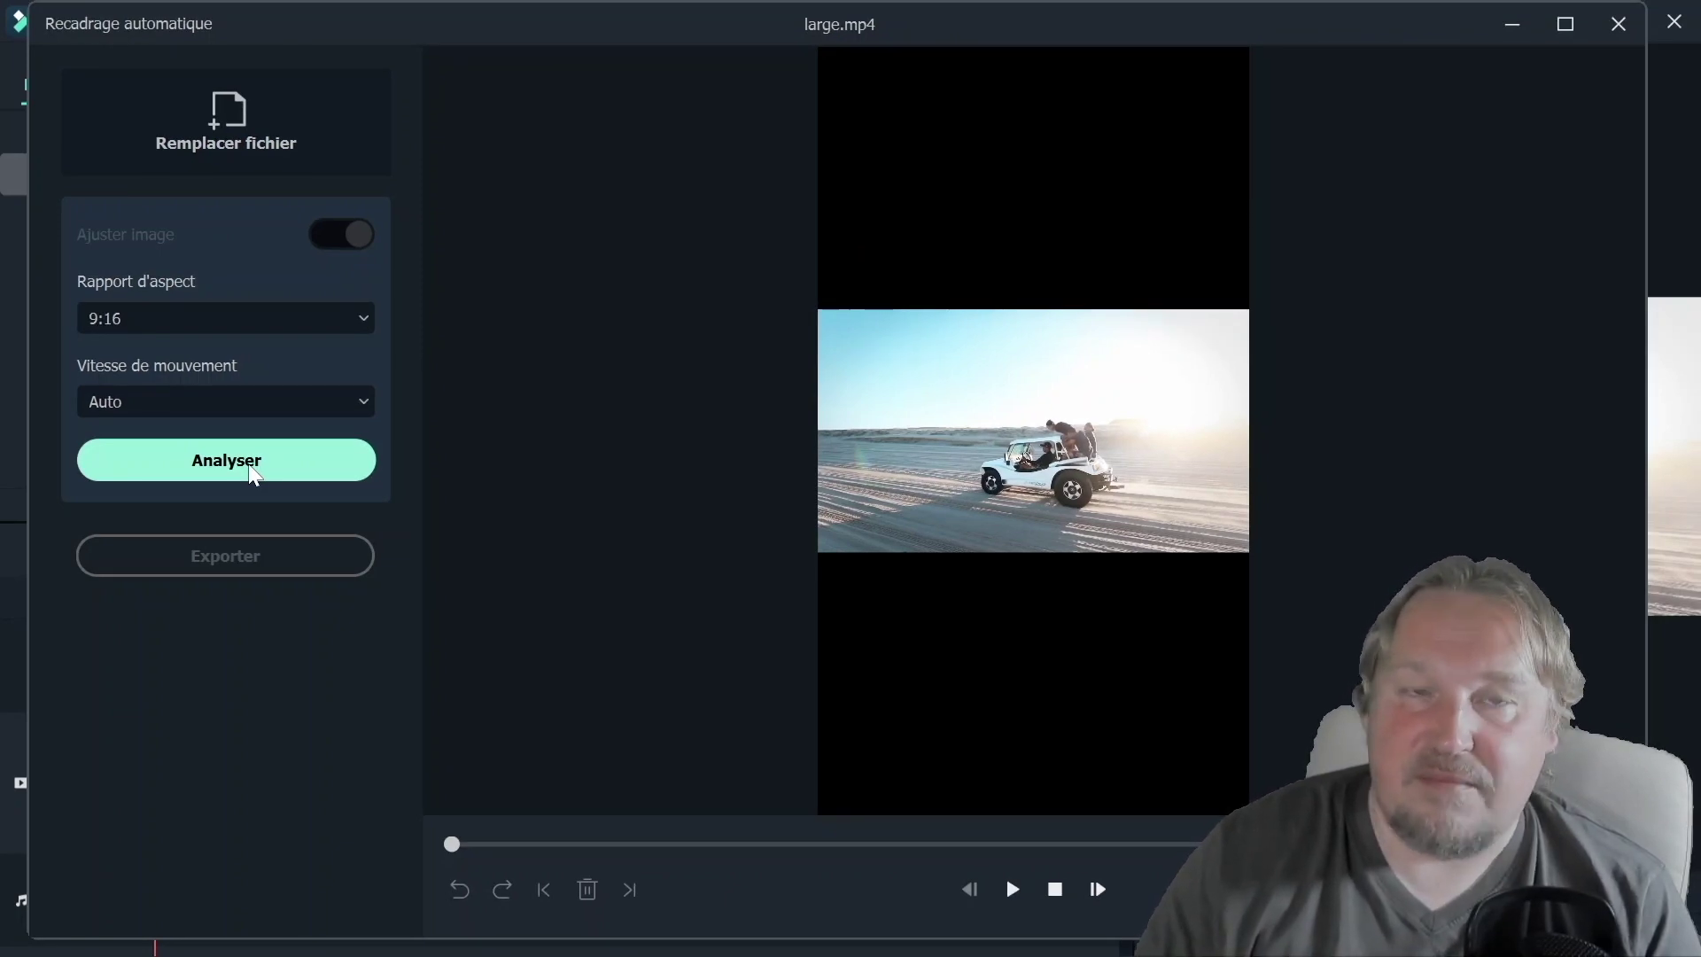
click(252, 472)
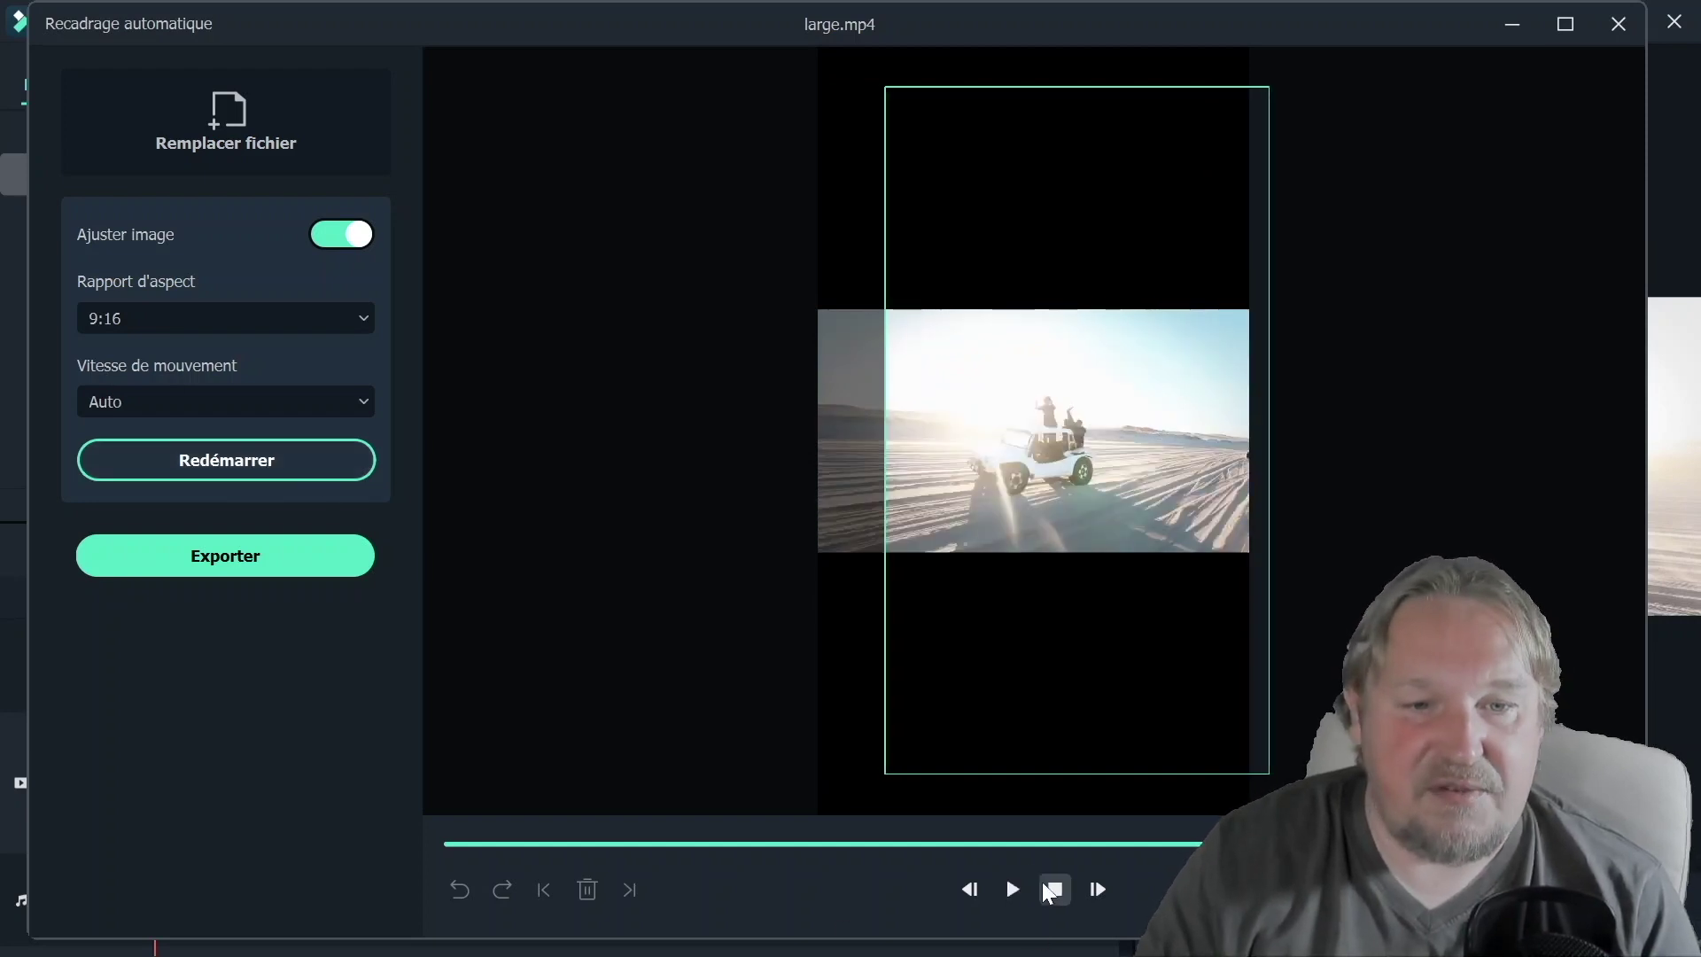
Shift the crop frame to follow the vehicle at two moments of the clip, playing in between, and switch off frame adjustment
click(974, 843)
drag(1070, 668, 1087, 677)
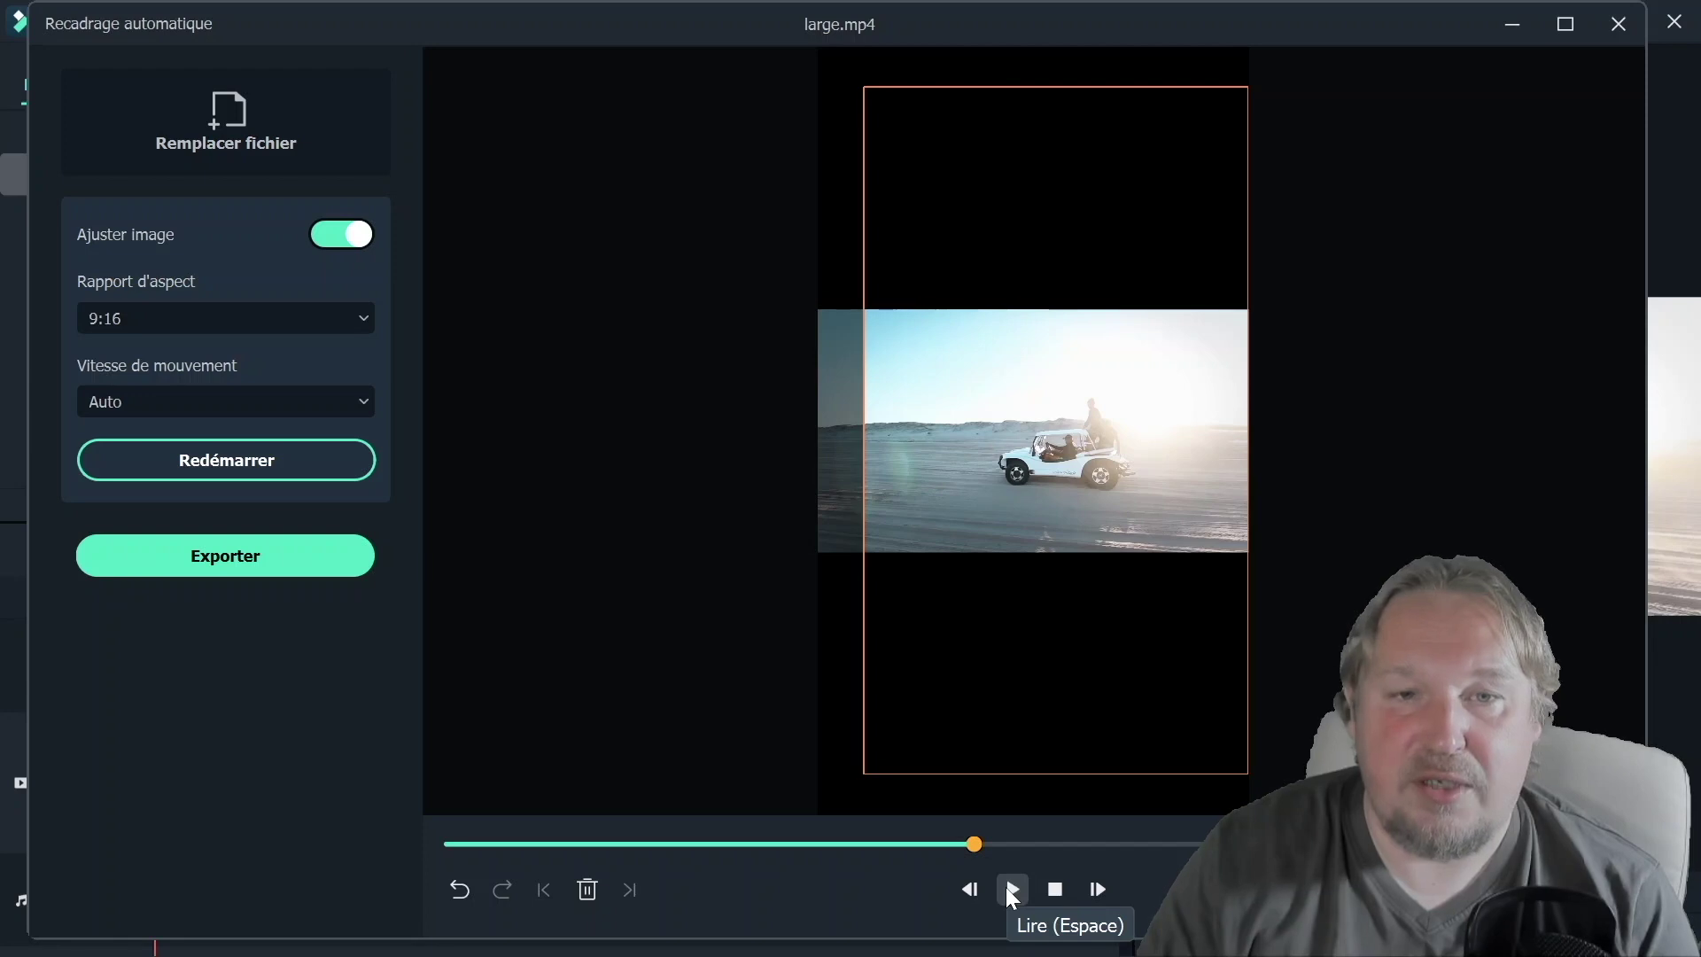
click(1008, 886)
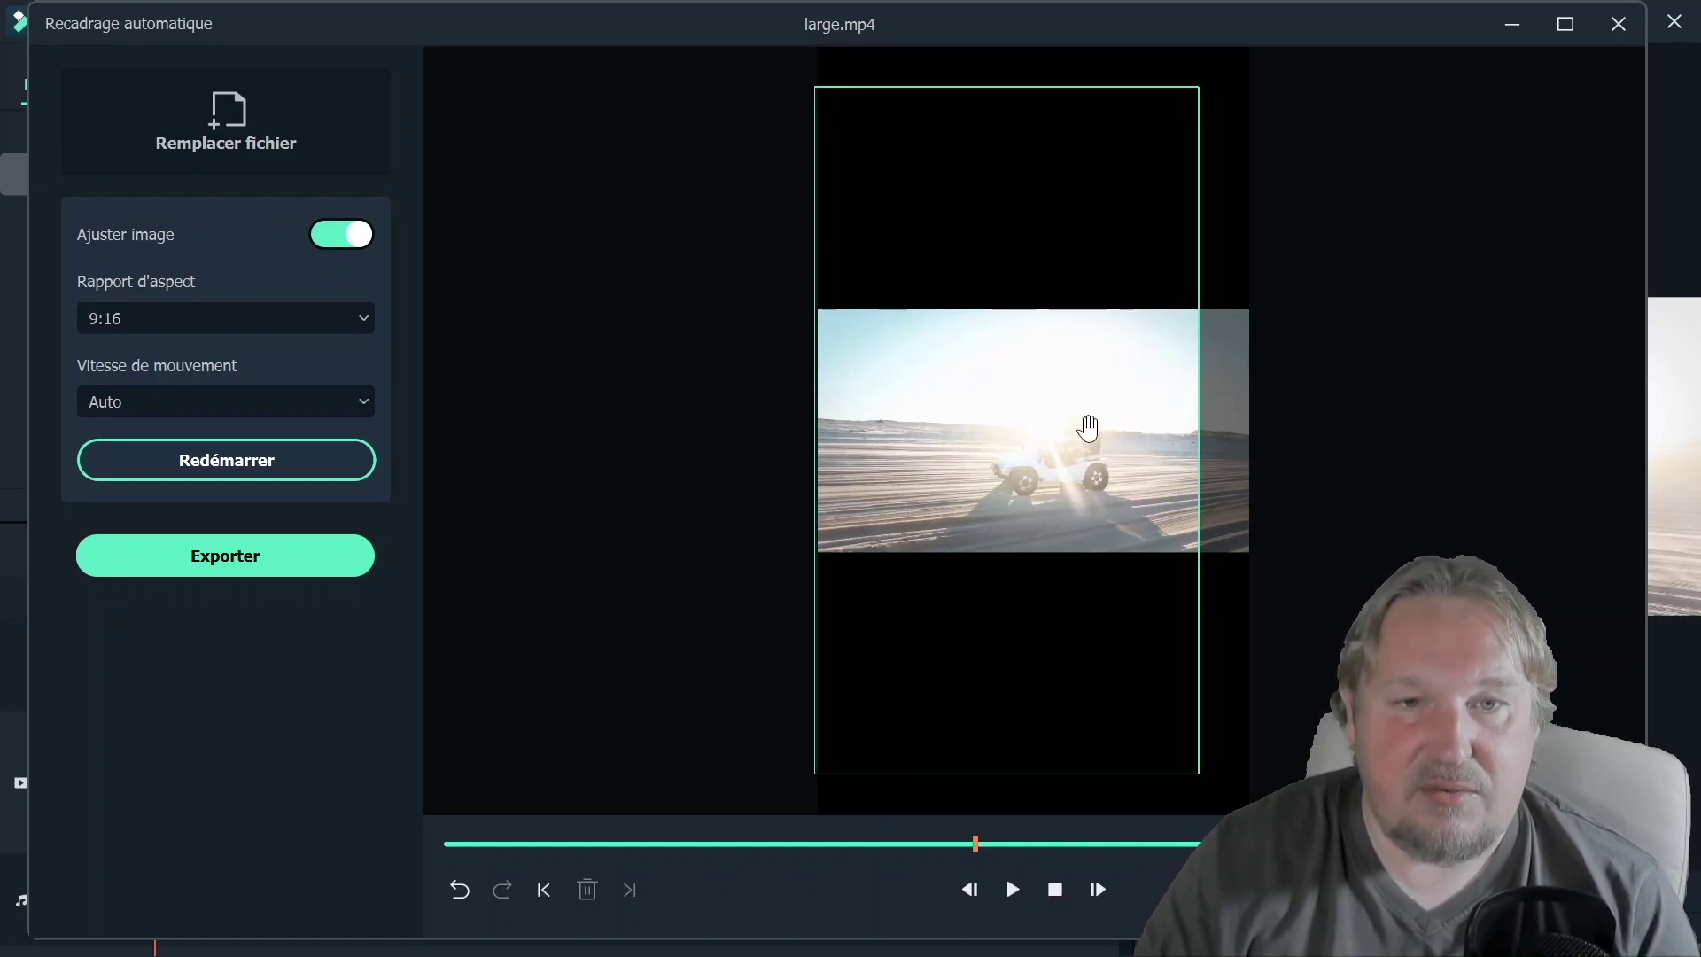
drag(1056, 432, 1101, 430)
click(1109, 429)
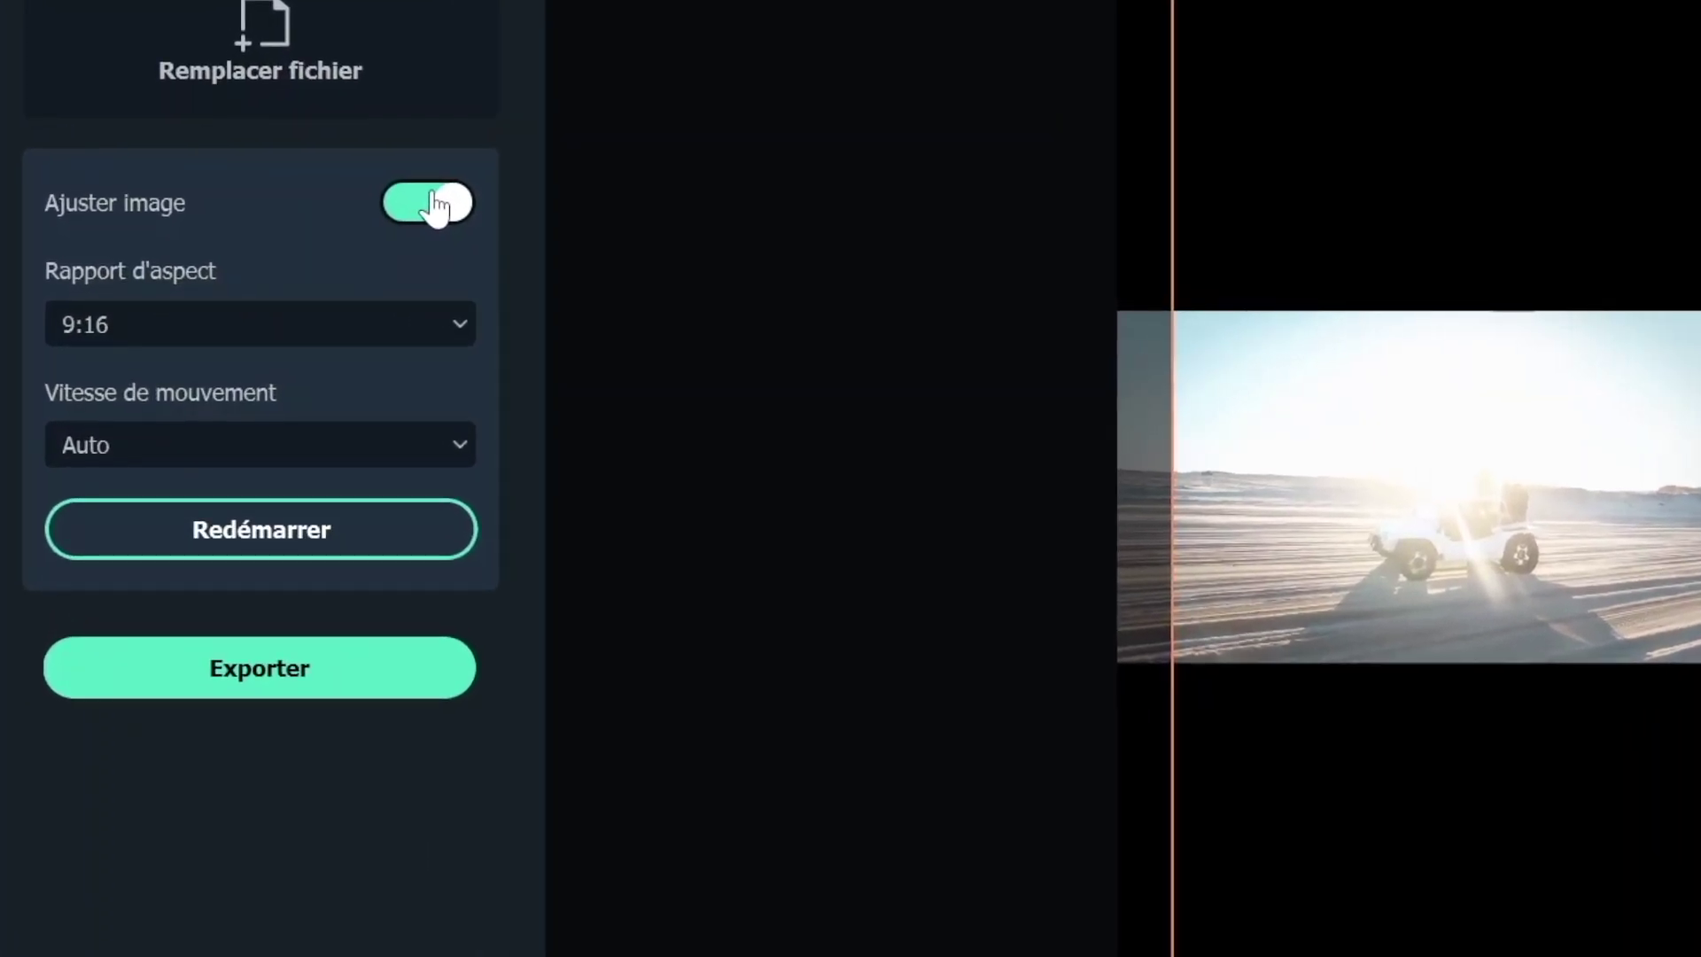
click(434, 205)
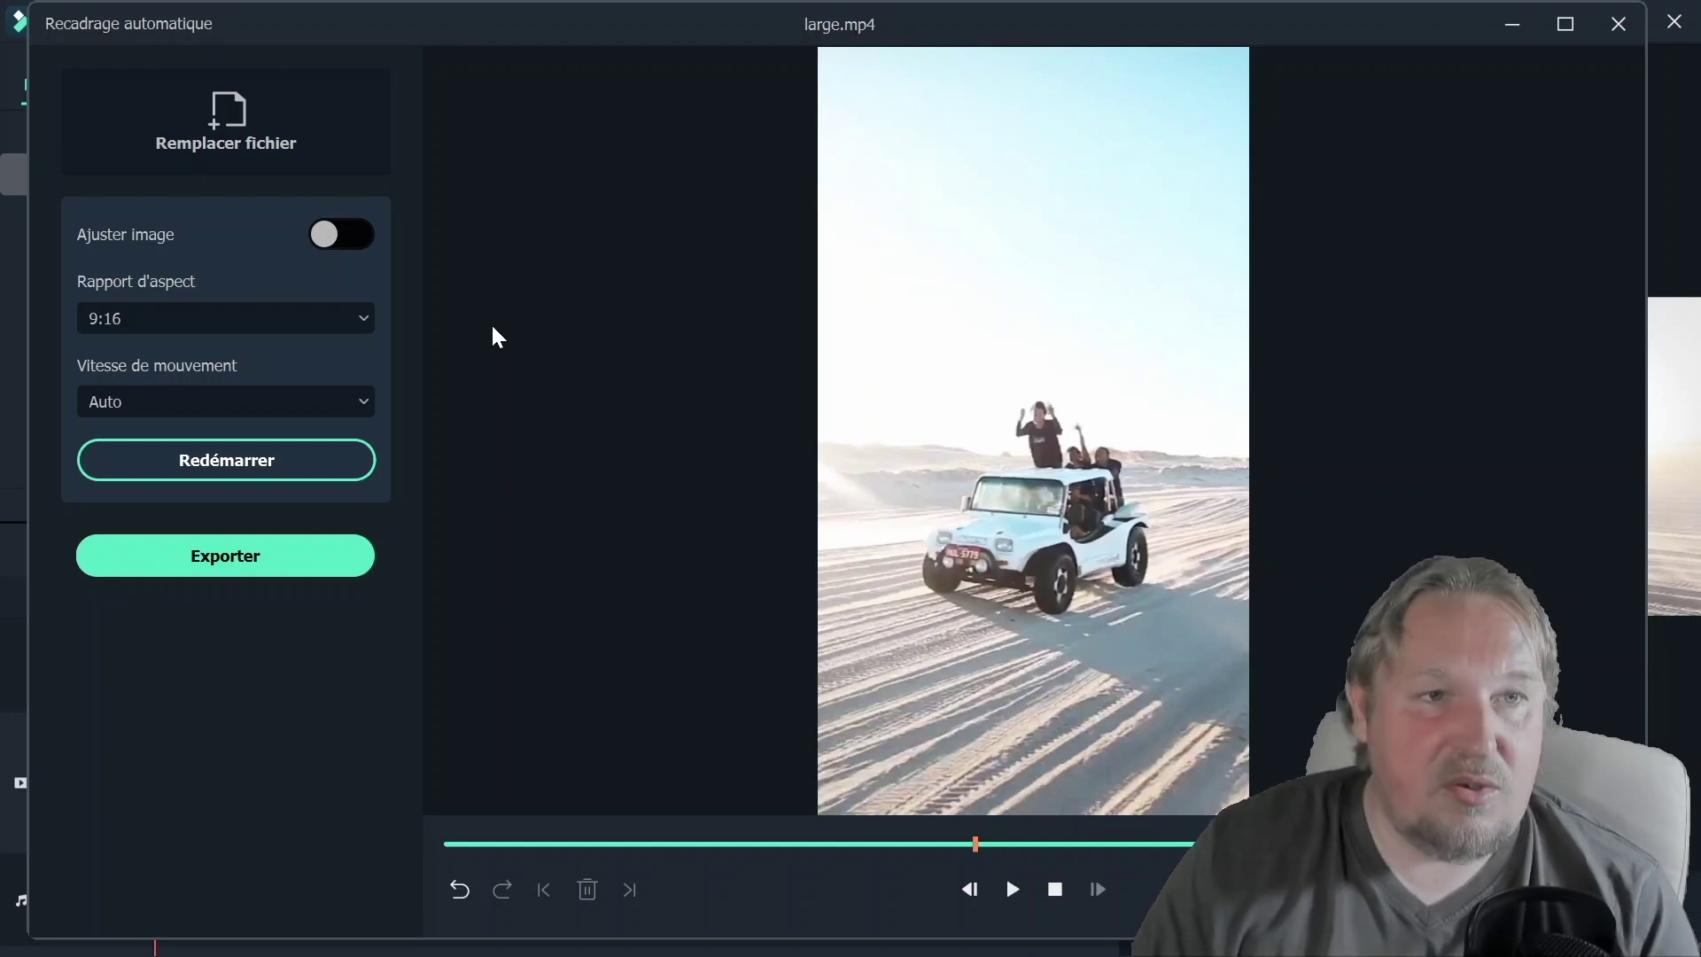
Export the reframed video under the name large, and quit automatic reframing after closing the output folder
click(259, 555)
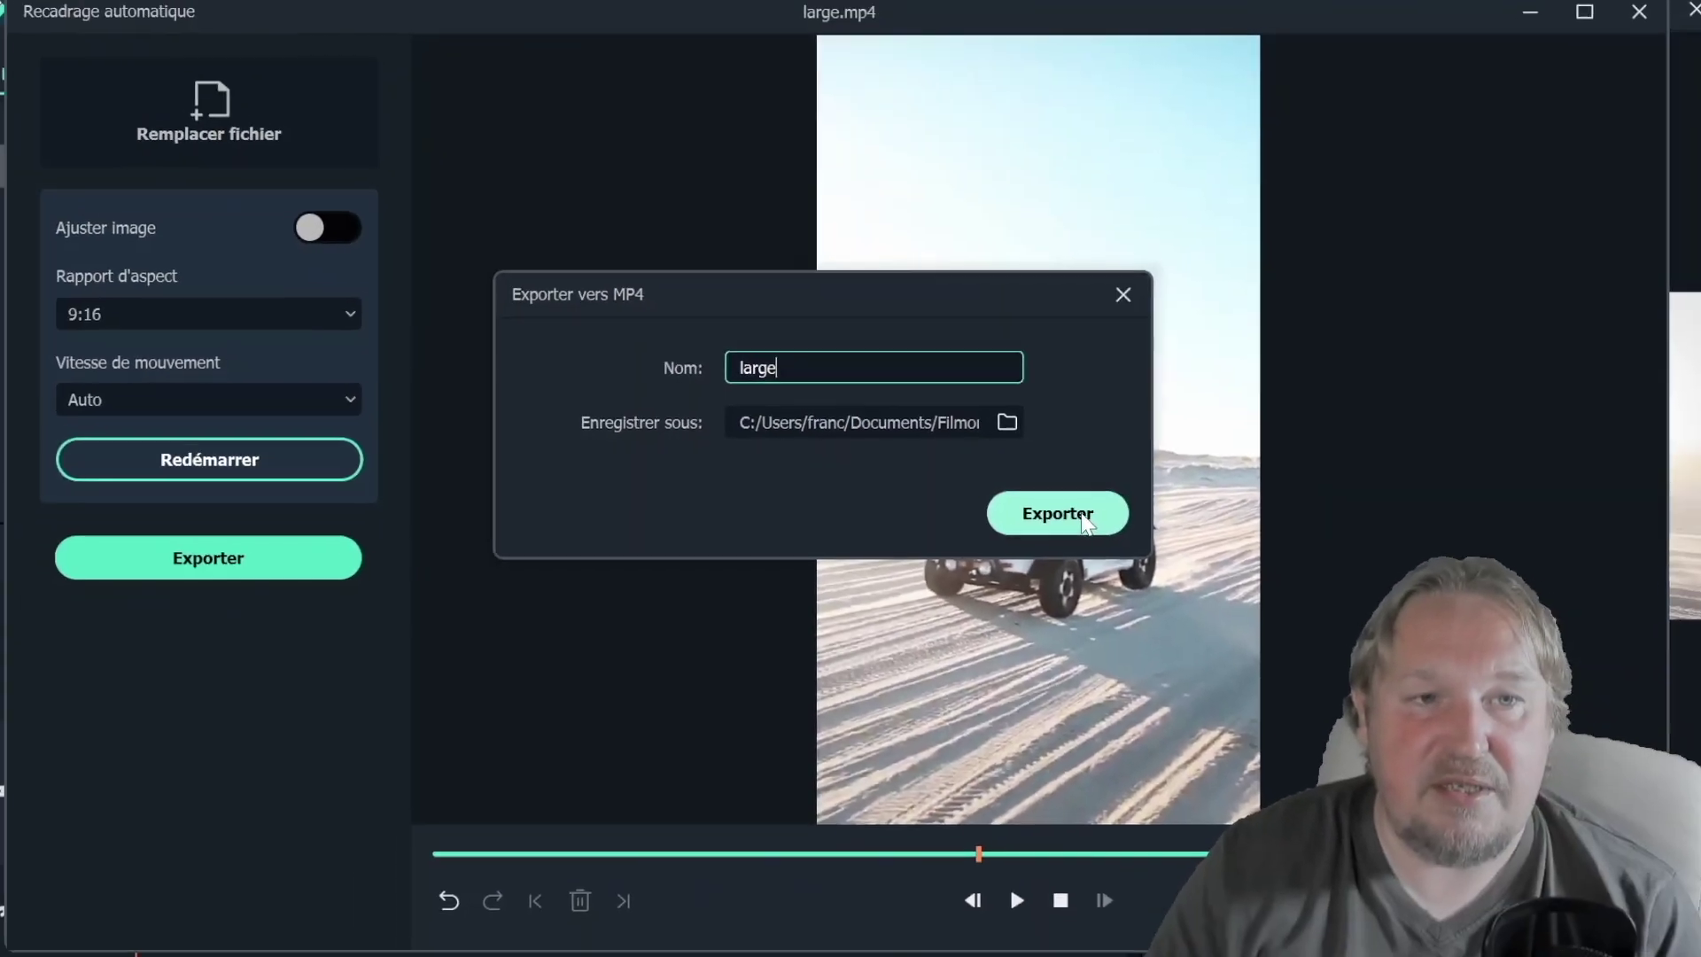
click(1268, 547)
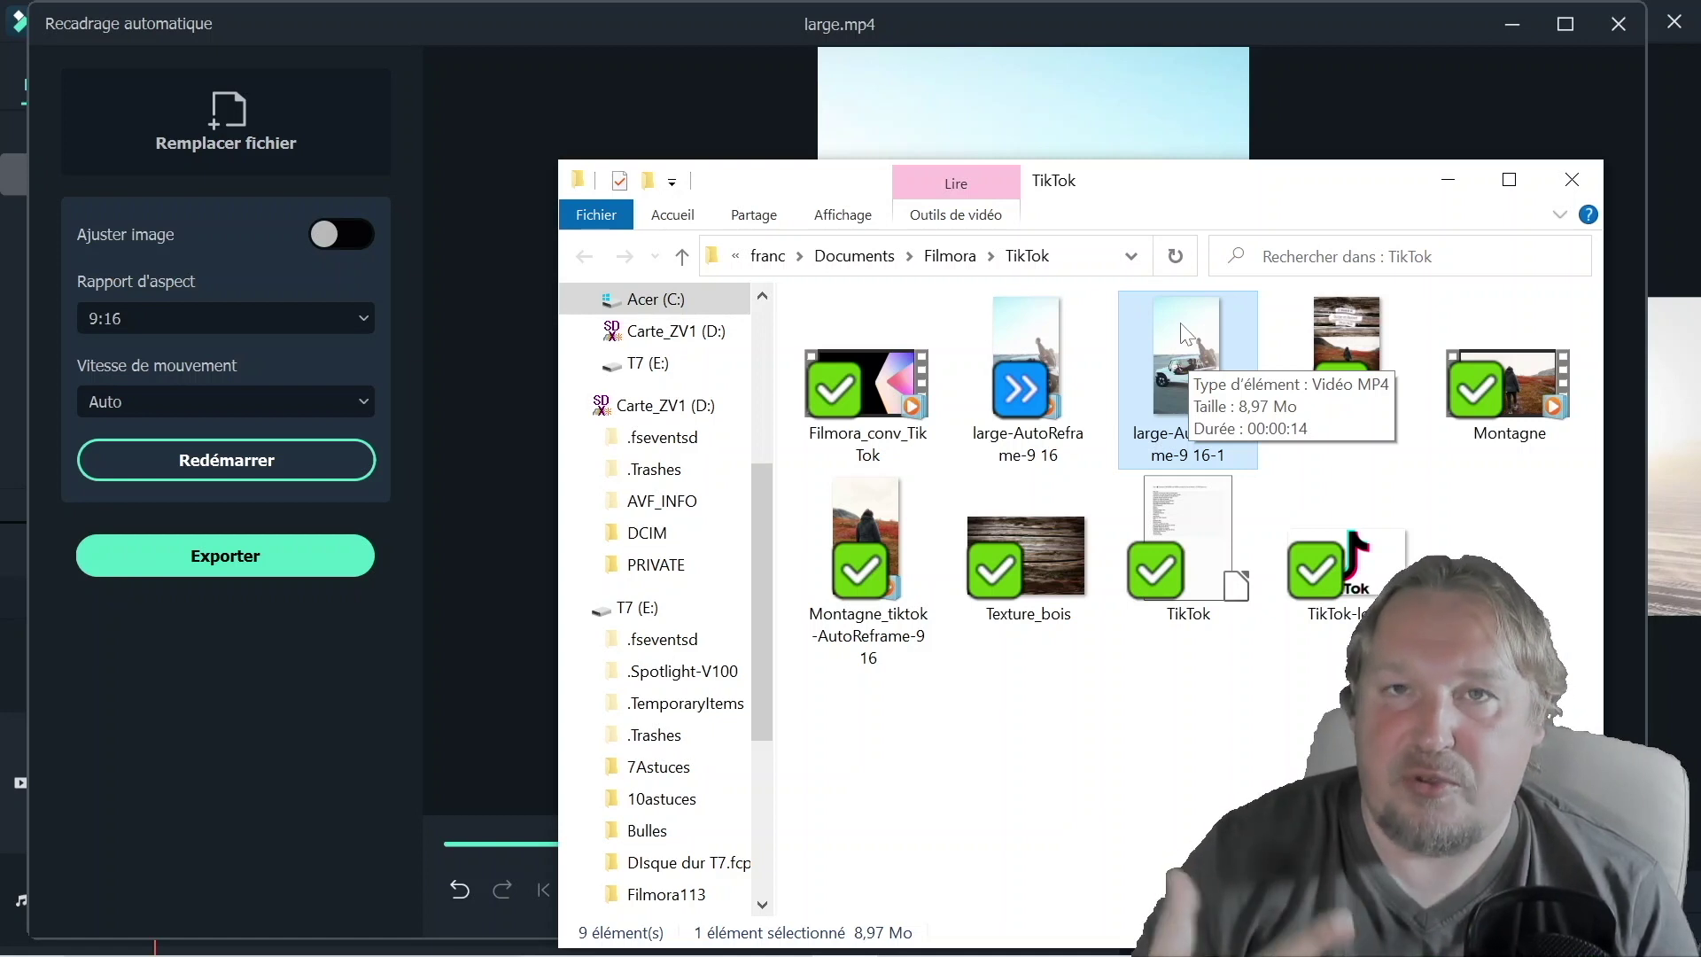
click(1572, 181)
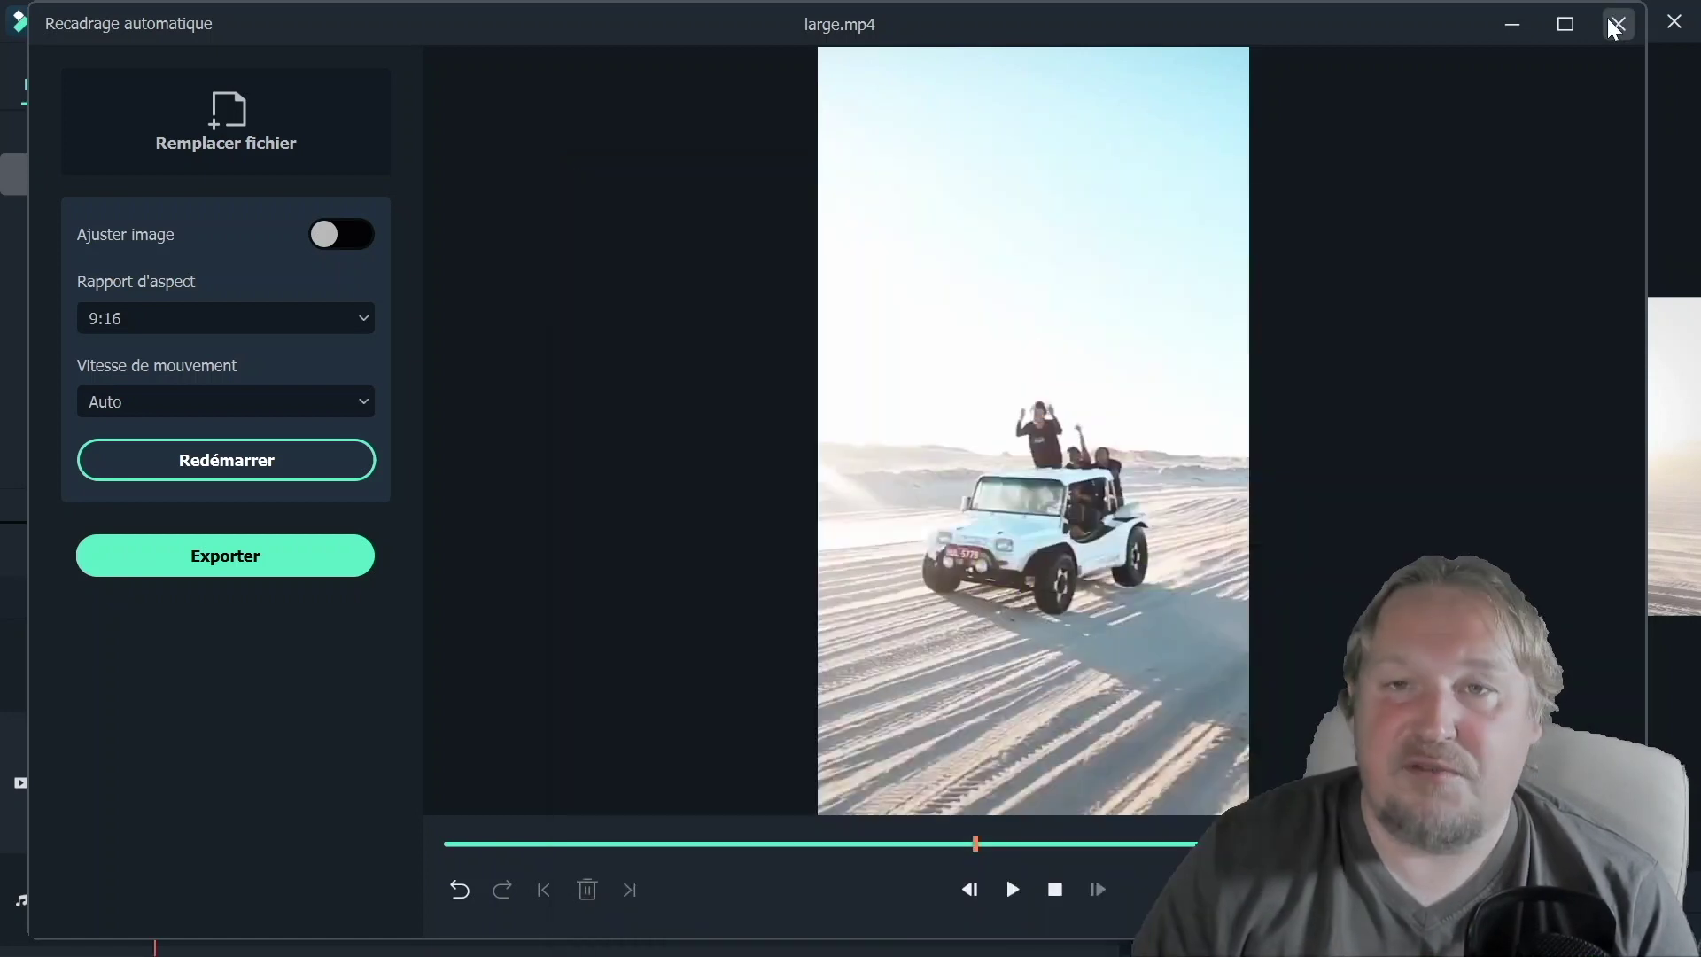
click(1614, 25)
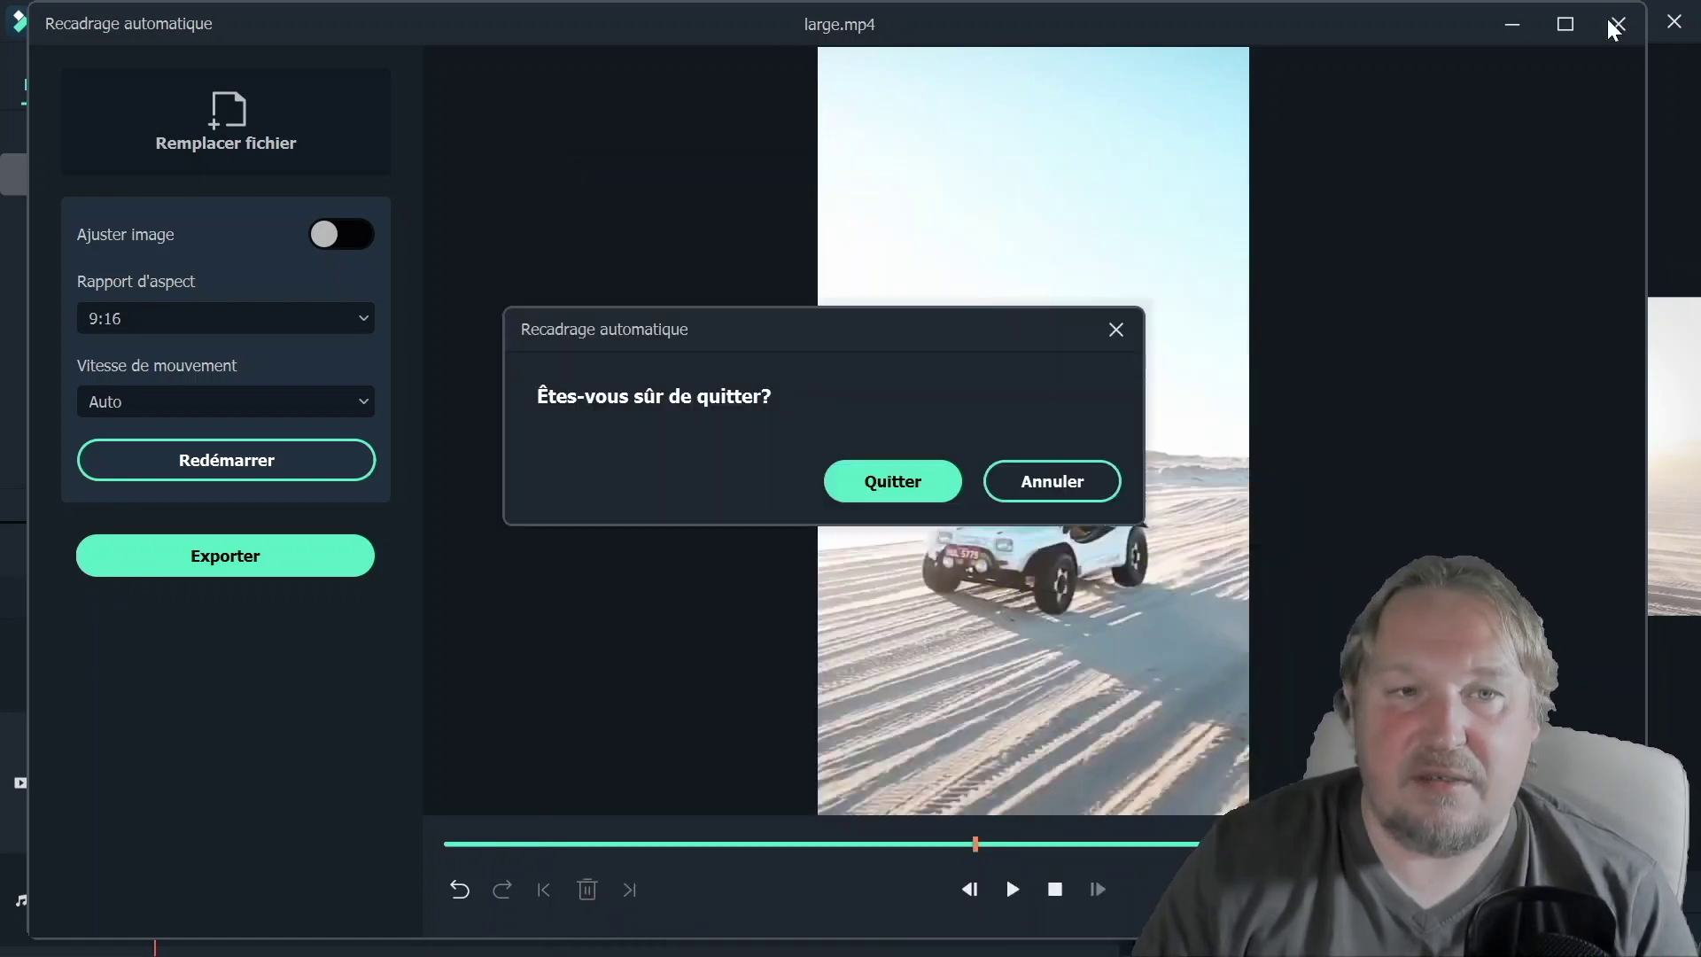
click(884, 479)
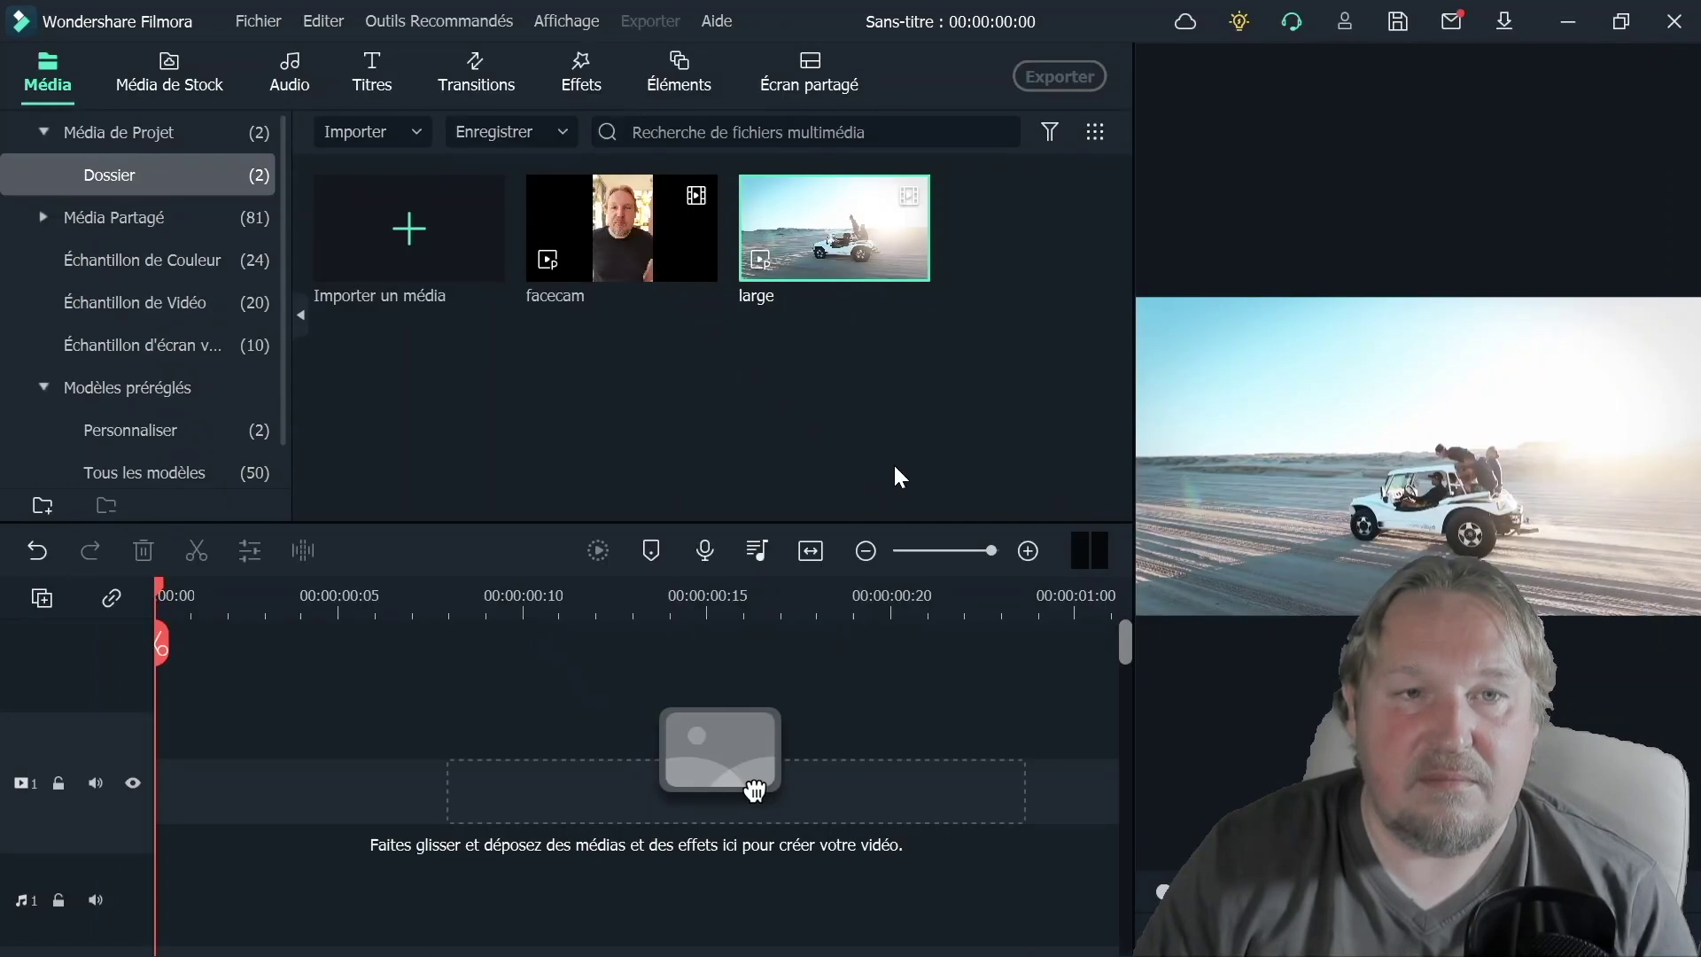
Import the large-AutoReframe-9 16-1 video, add it to the timeline and play it
click(401, 241)
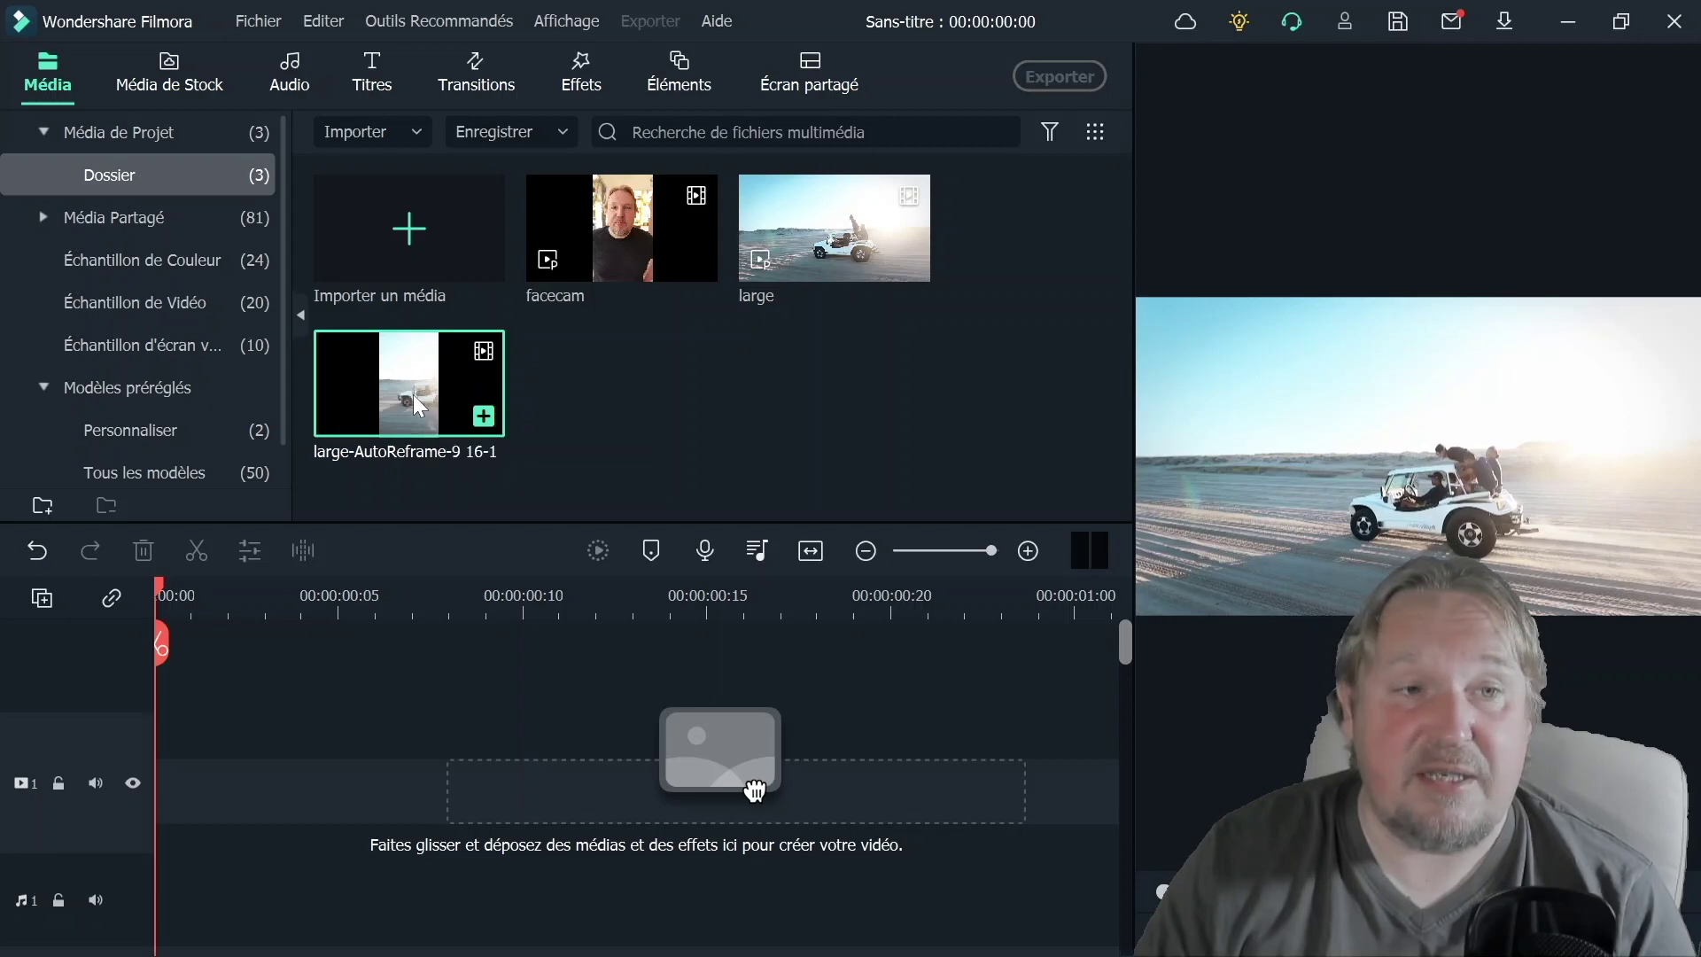
click(483, 412)
click(1258, 934)
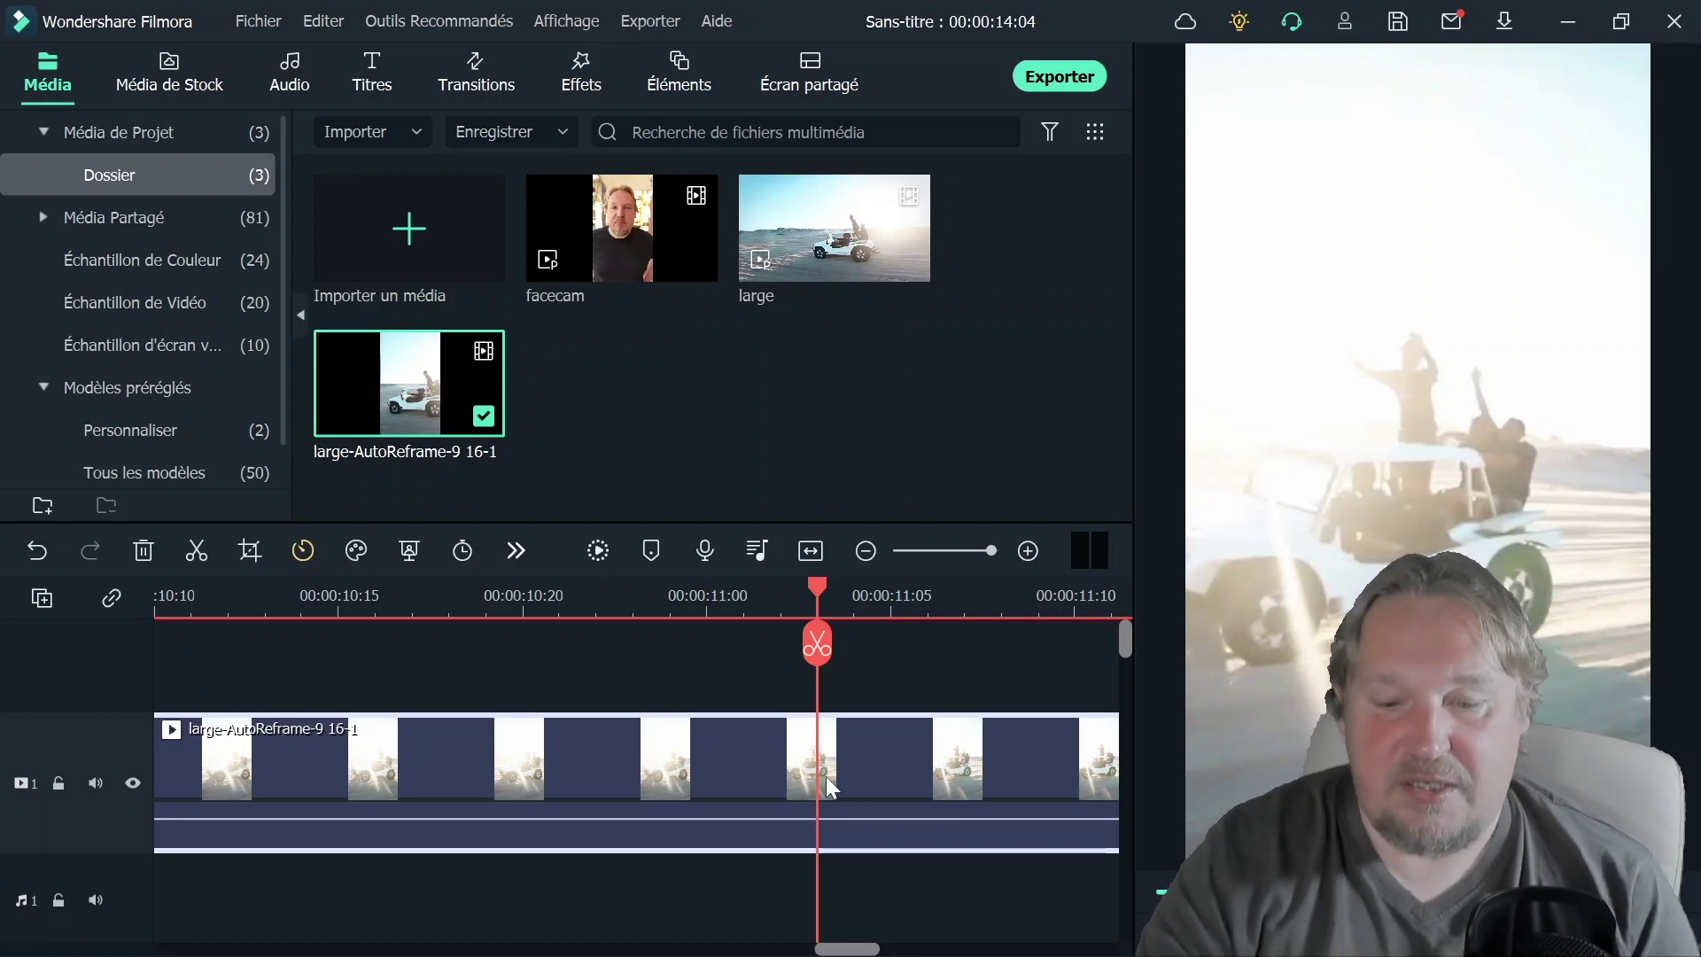
Delete the reframed clip from the timeline and place the original large clip at the start of video track 1
key(Delete)
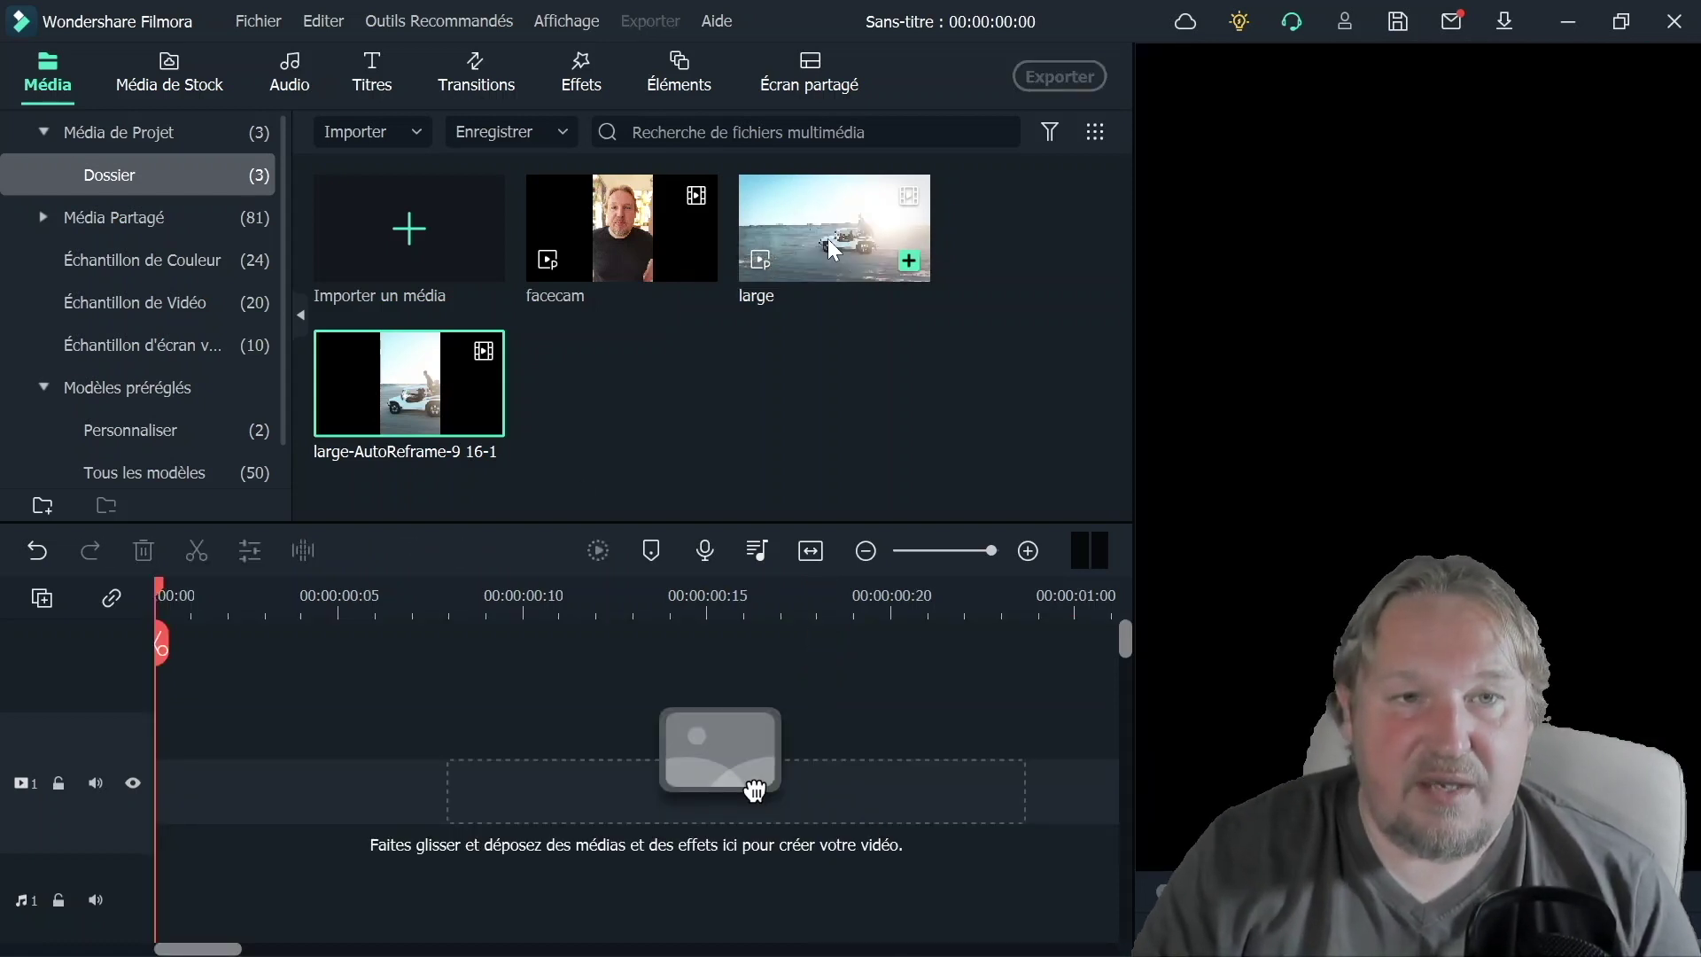
drag(824, 248, 147, 790)
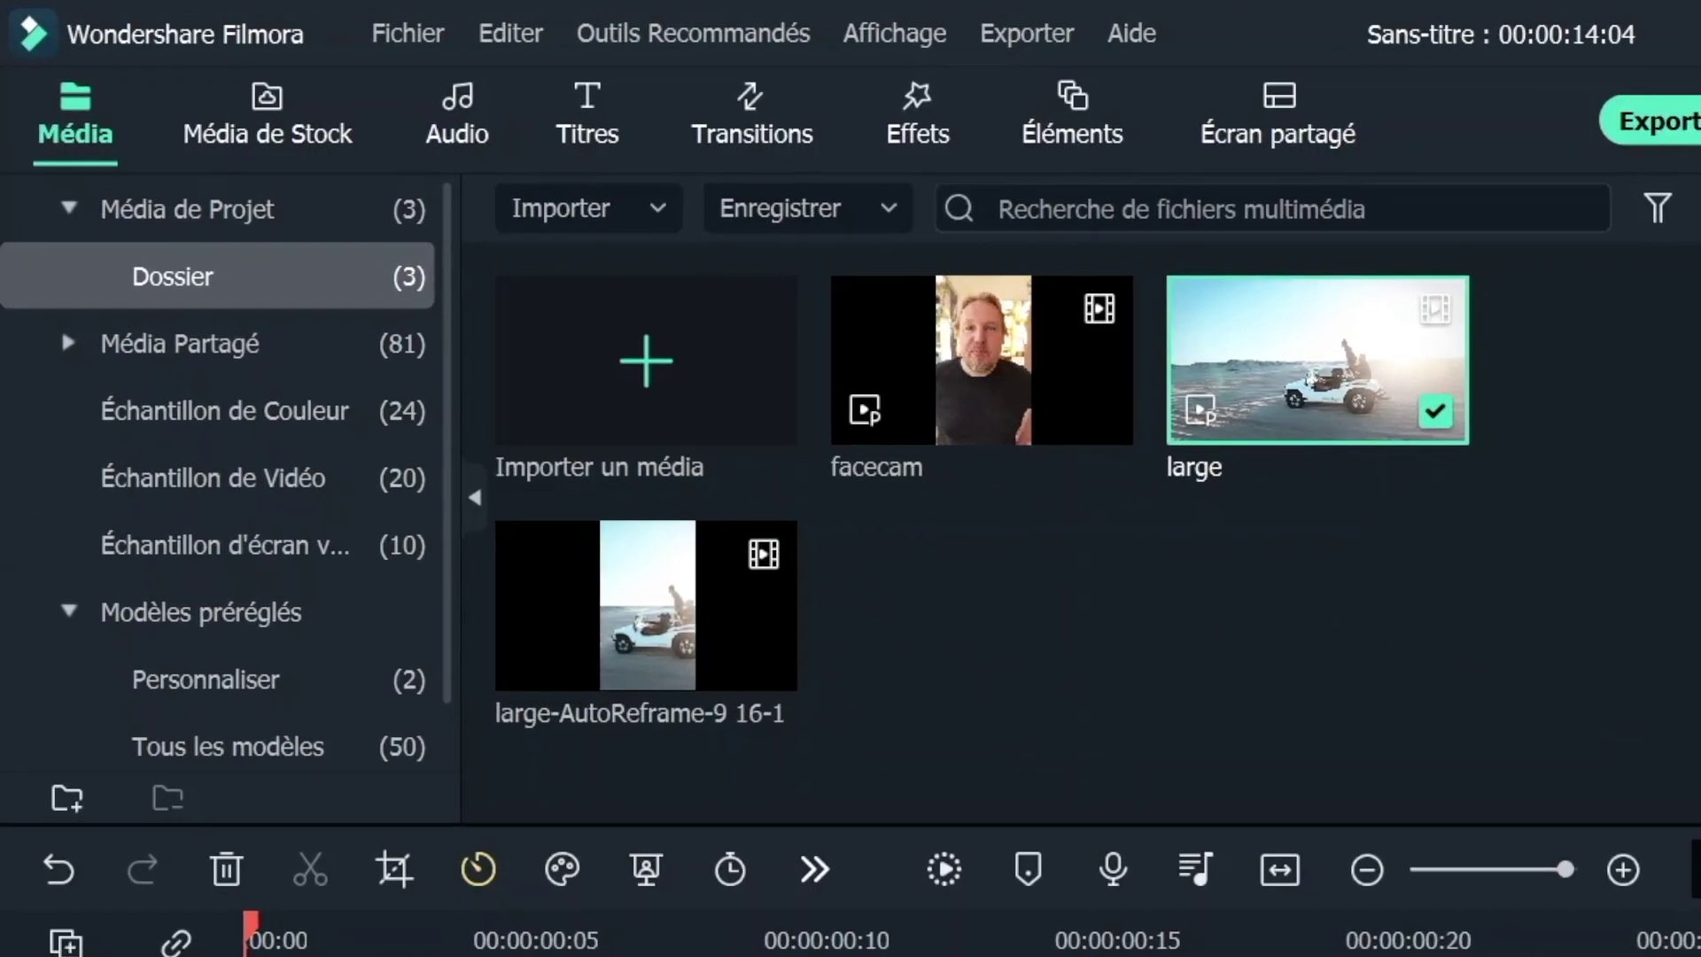
Add the Disque 1 effect from the Flou de Fond filters on a track above the large clip, starting at the beginning
click(689, 89)
scroll(220, 593, down, 5)
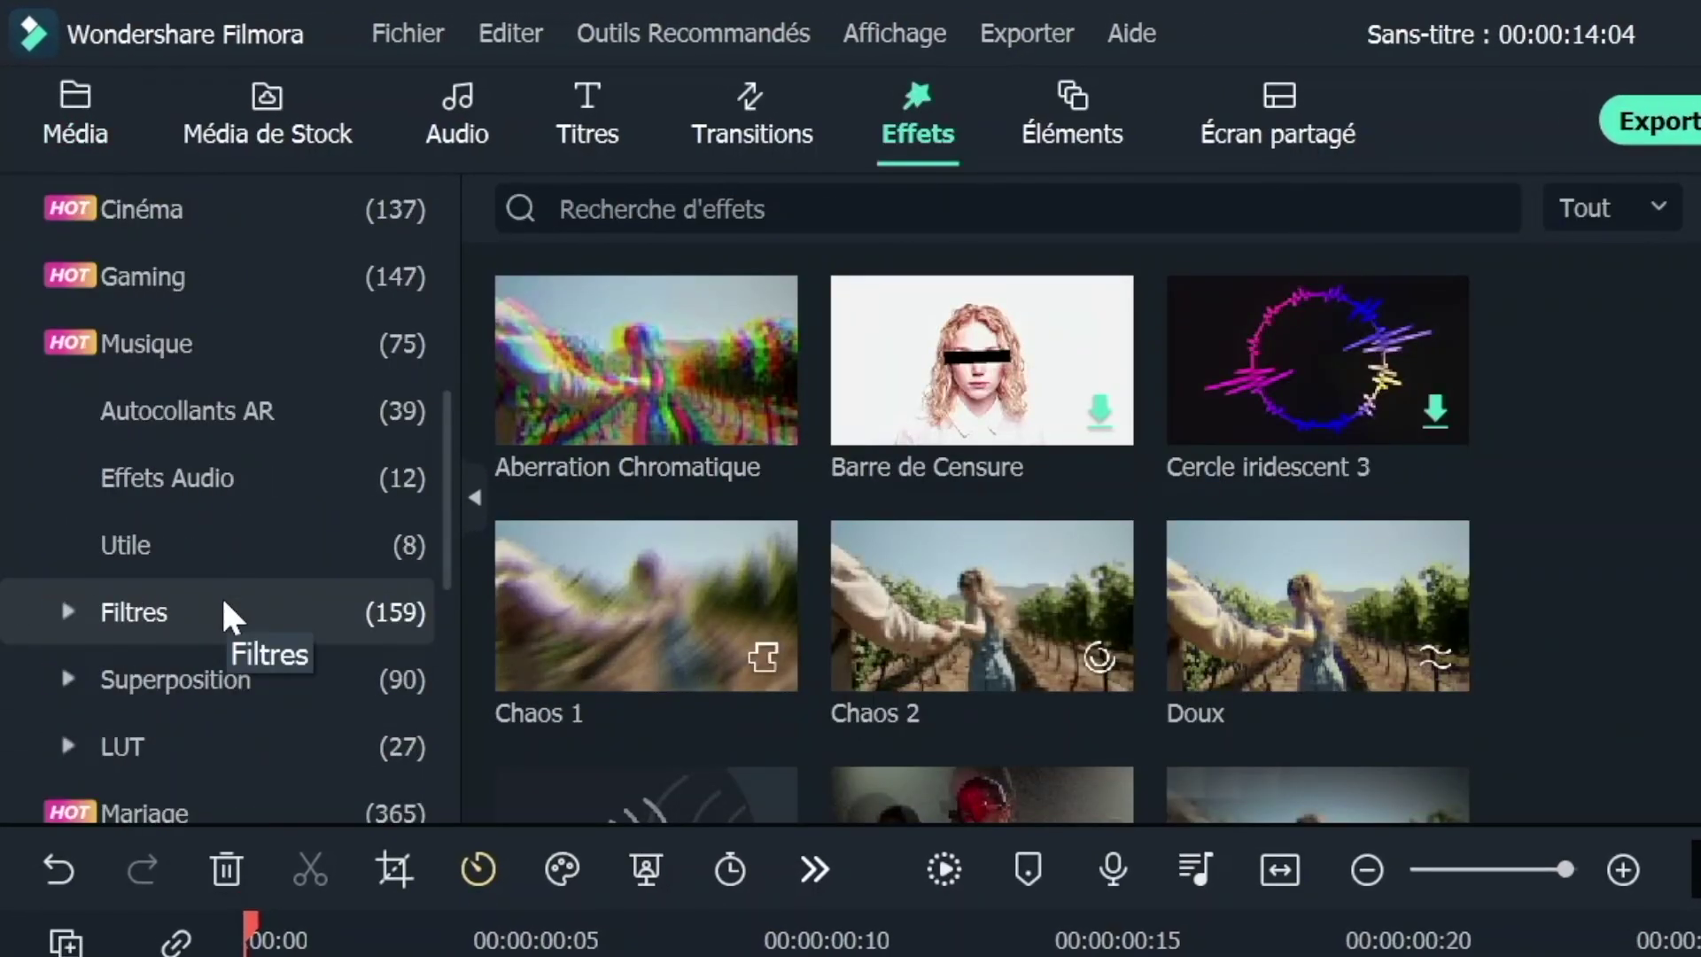
click(221, 593)
scroll(192, 695, down, 2)
scroll(193, 701, down, 2)
click(233, 603)
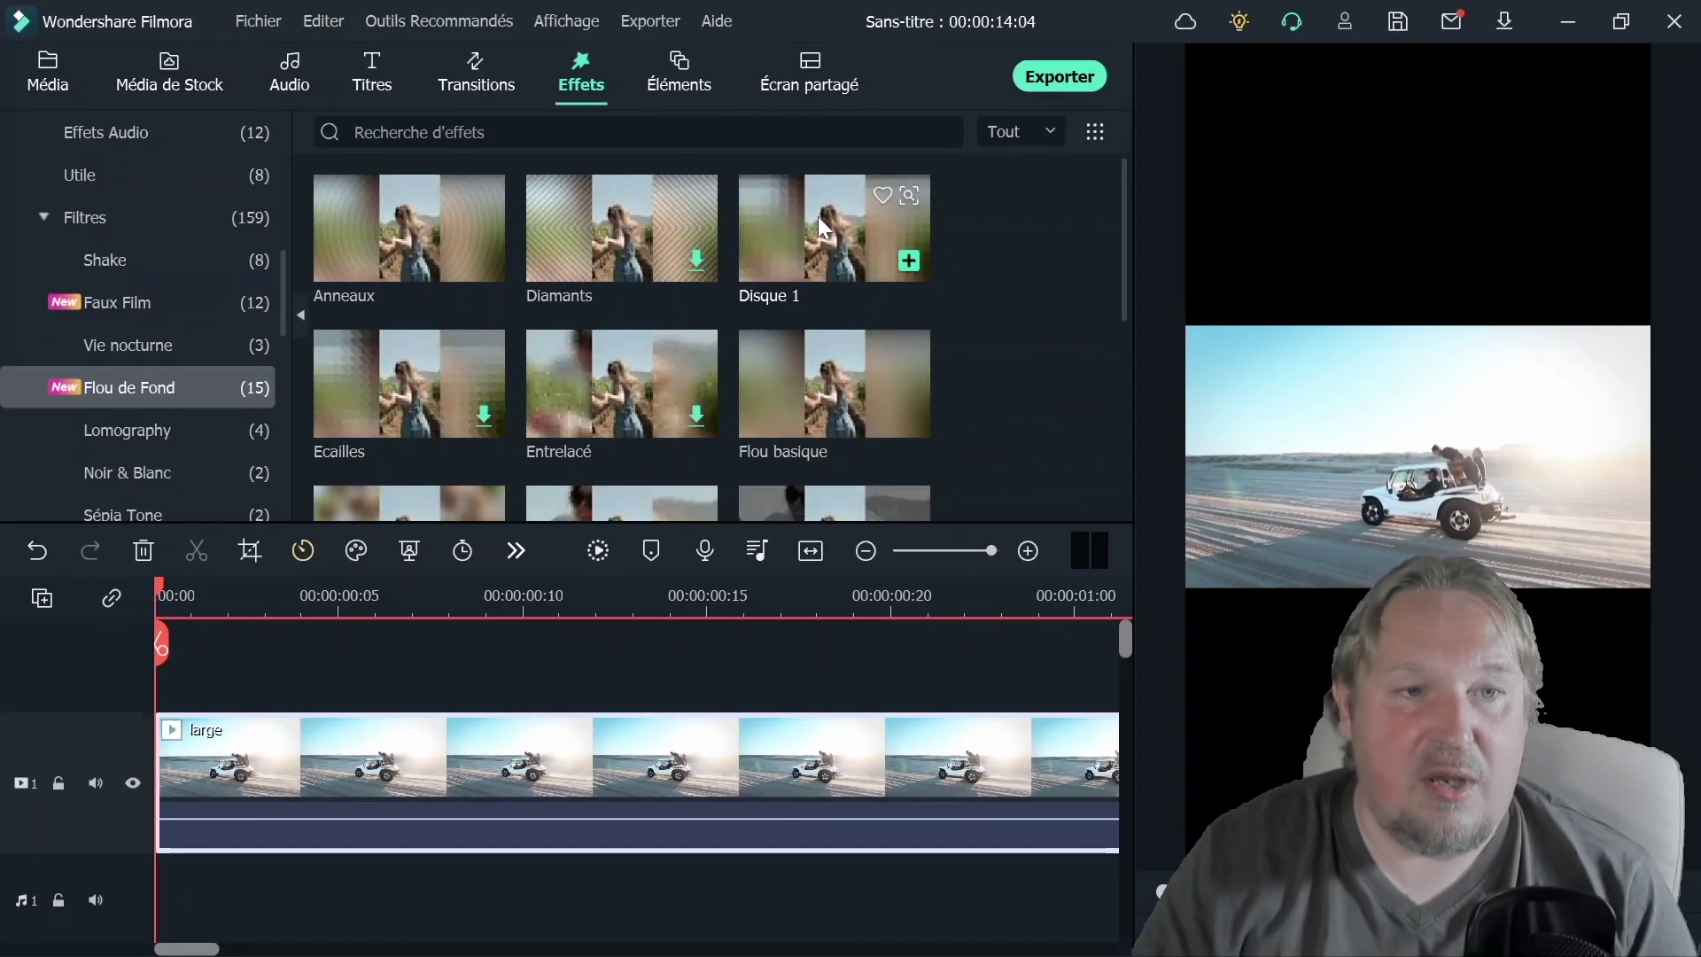
click(819, 218)
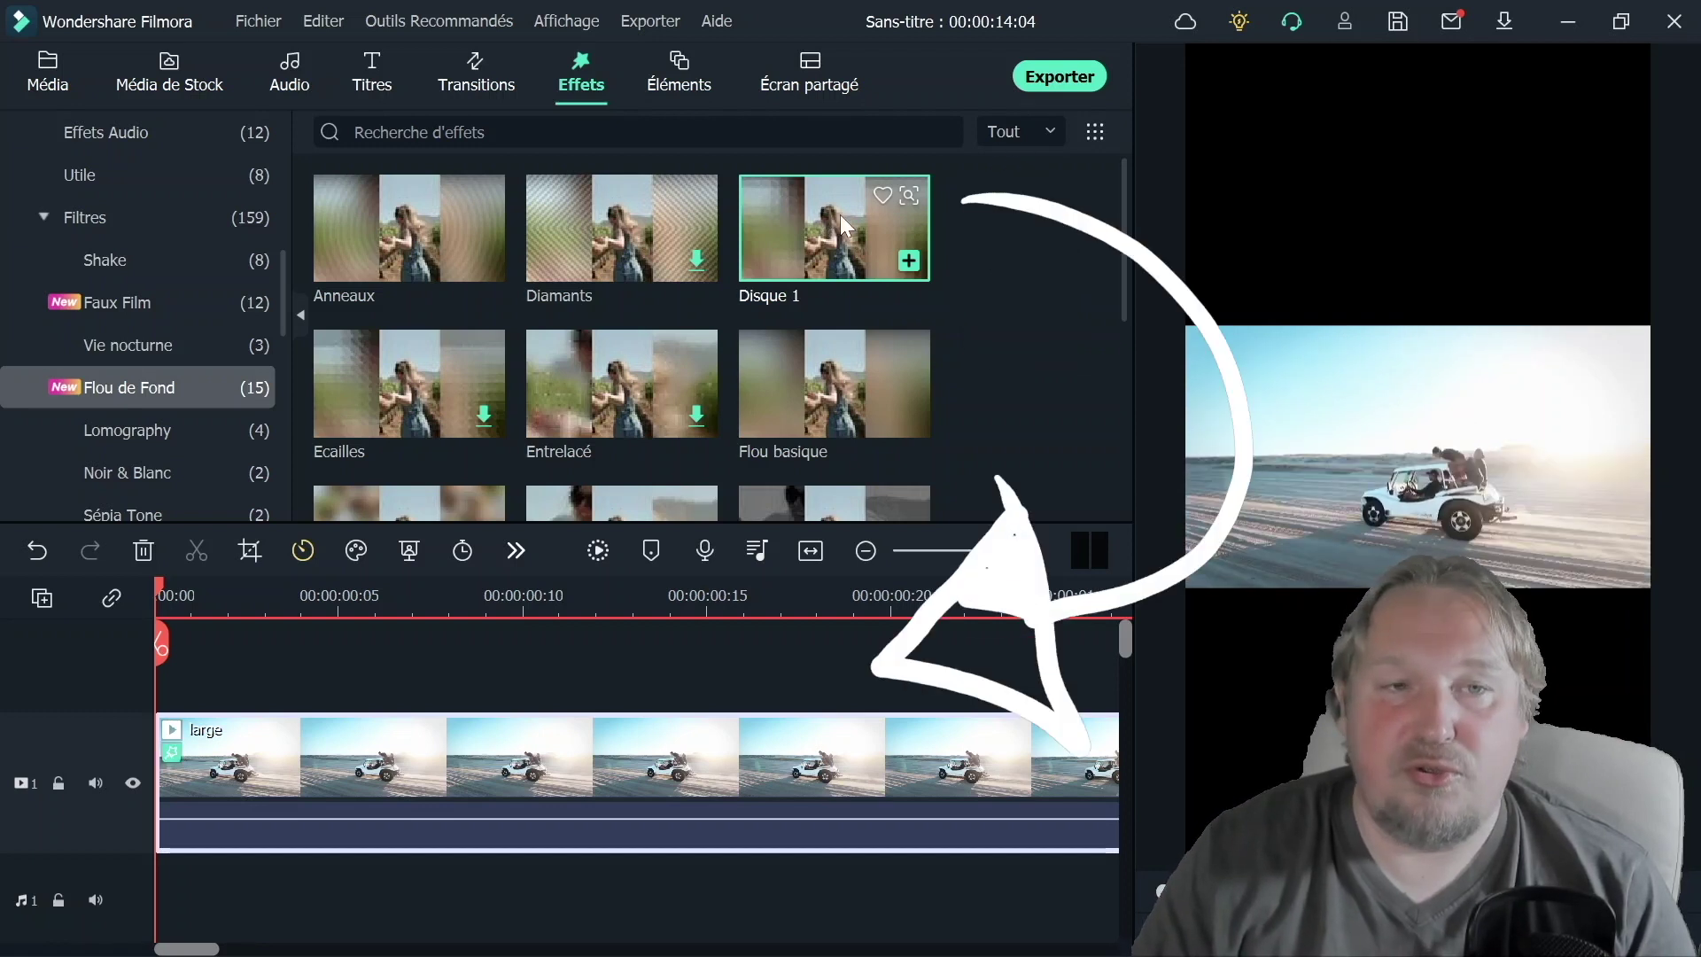
mouse_move(823, 213)
mouse_down()
mouse_move(295, 668)
mouse_move(150, 670)
mouse_up()
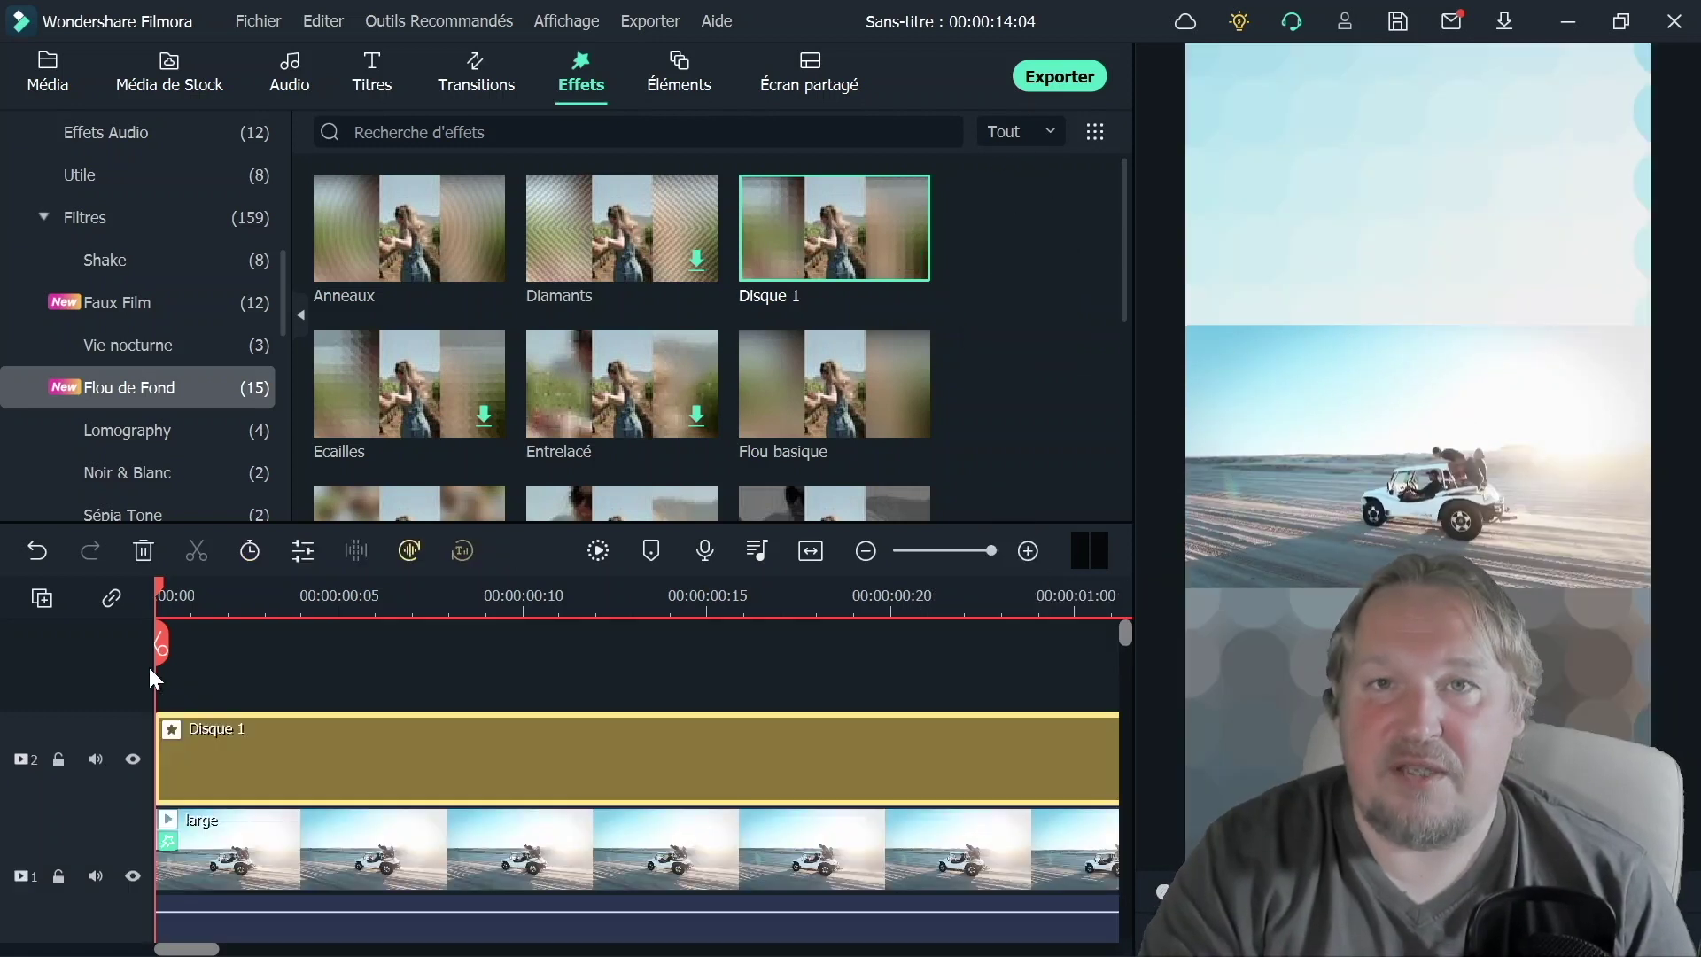
Preview the Disque 1 background, try the Ondulation 1 blur effect above the large clip instead, and delete it after playing it
key(space)
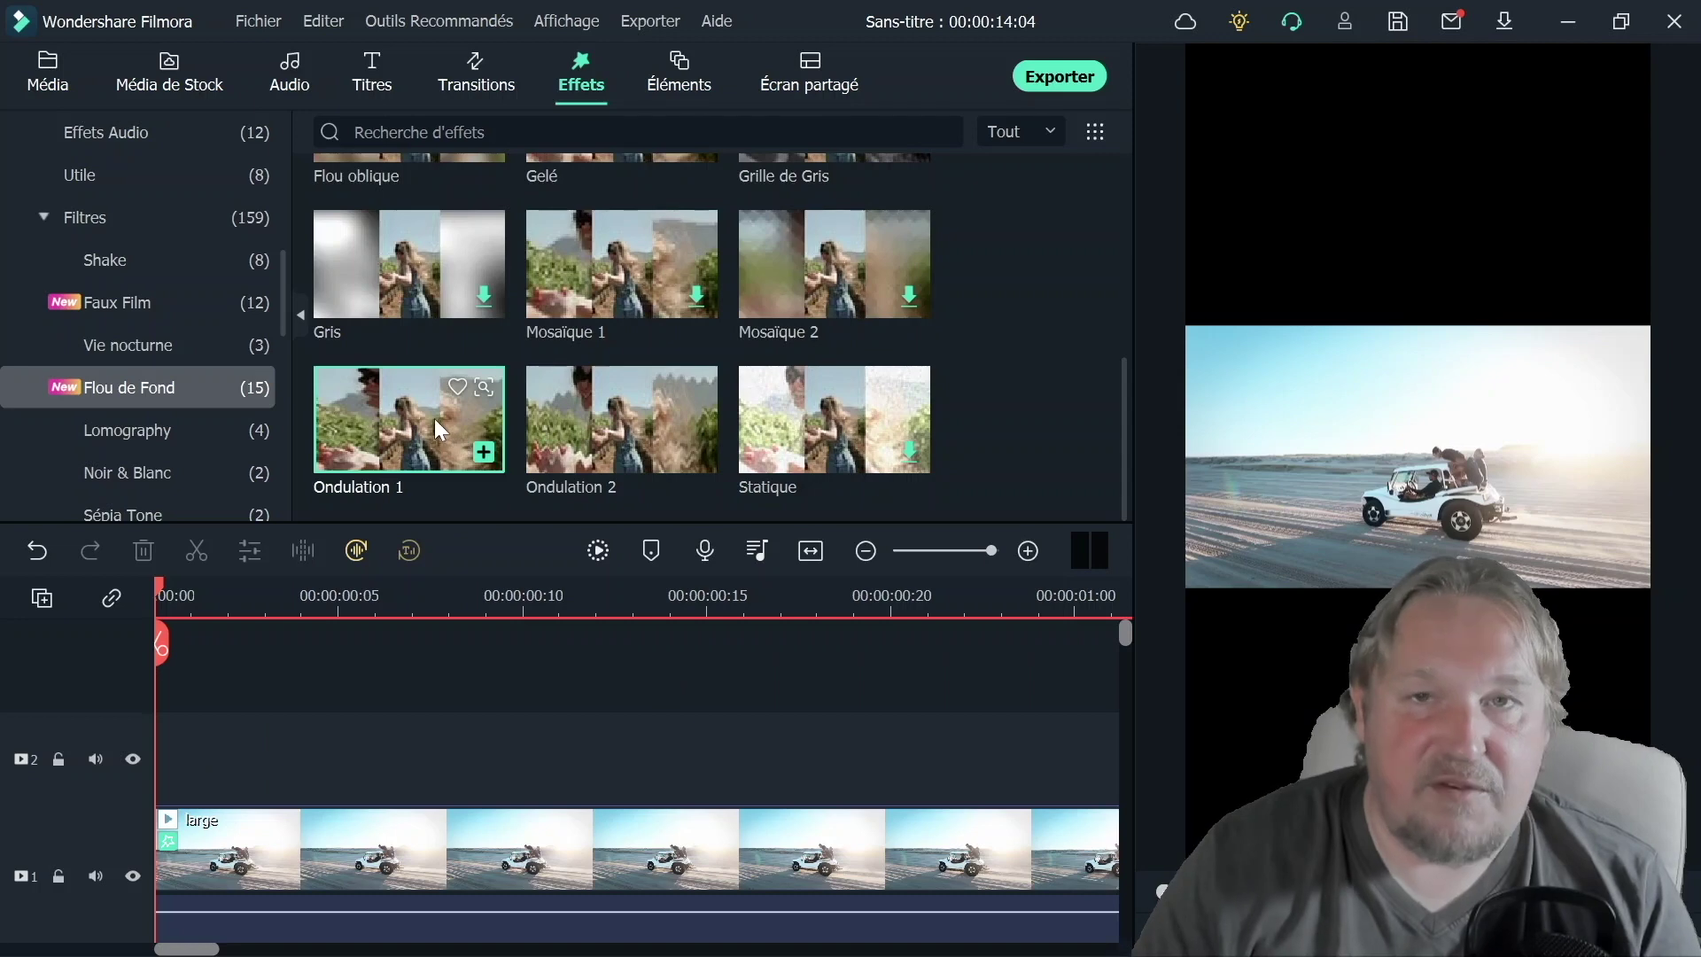
drag(429, 412, 184, 698)
click(194, 588)
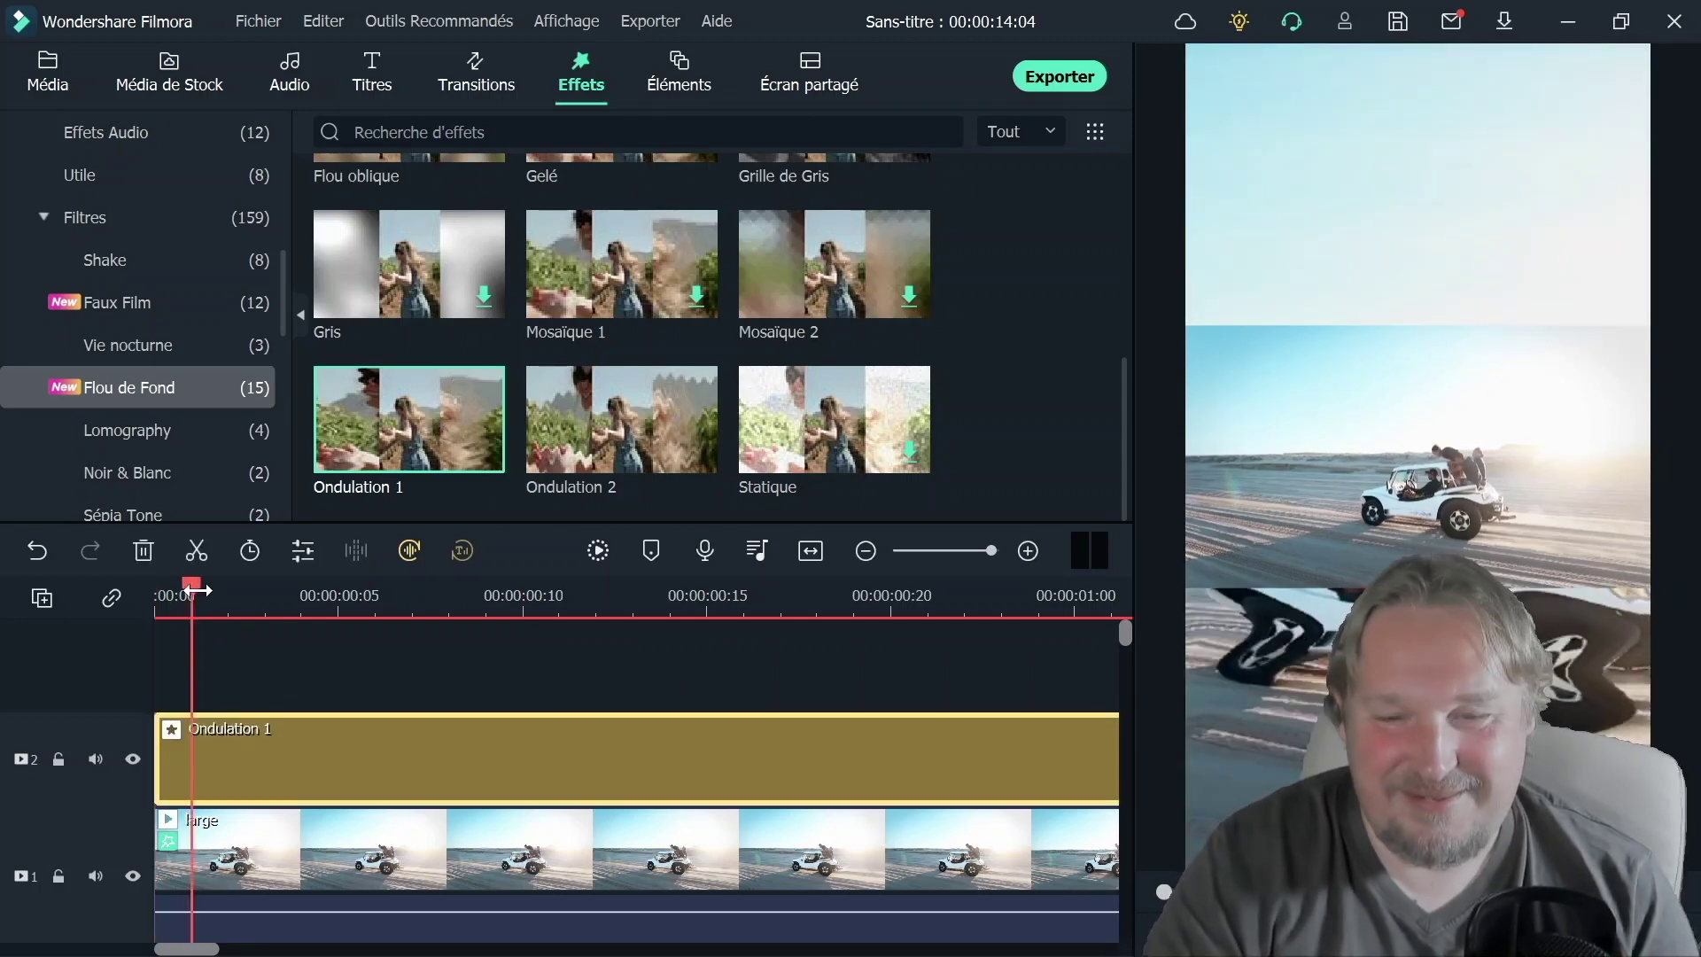
key(space)
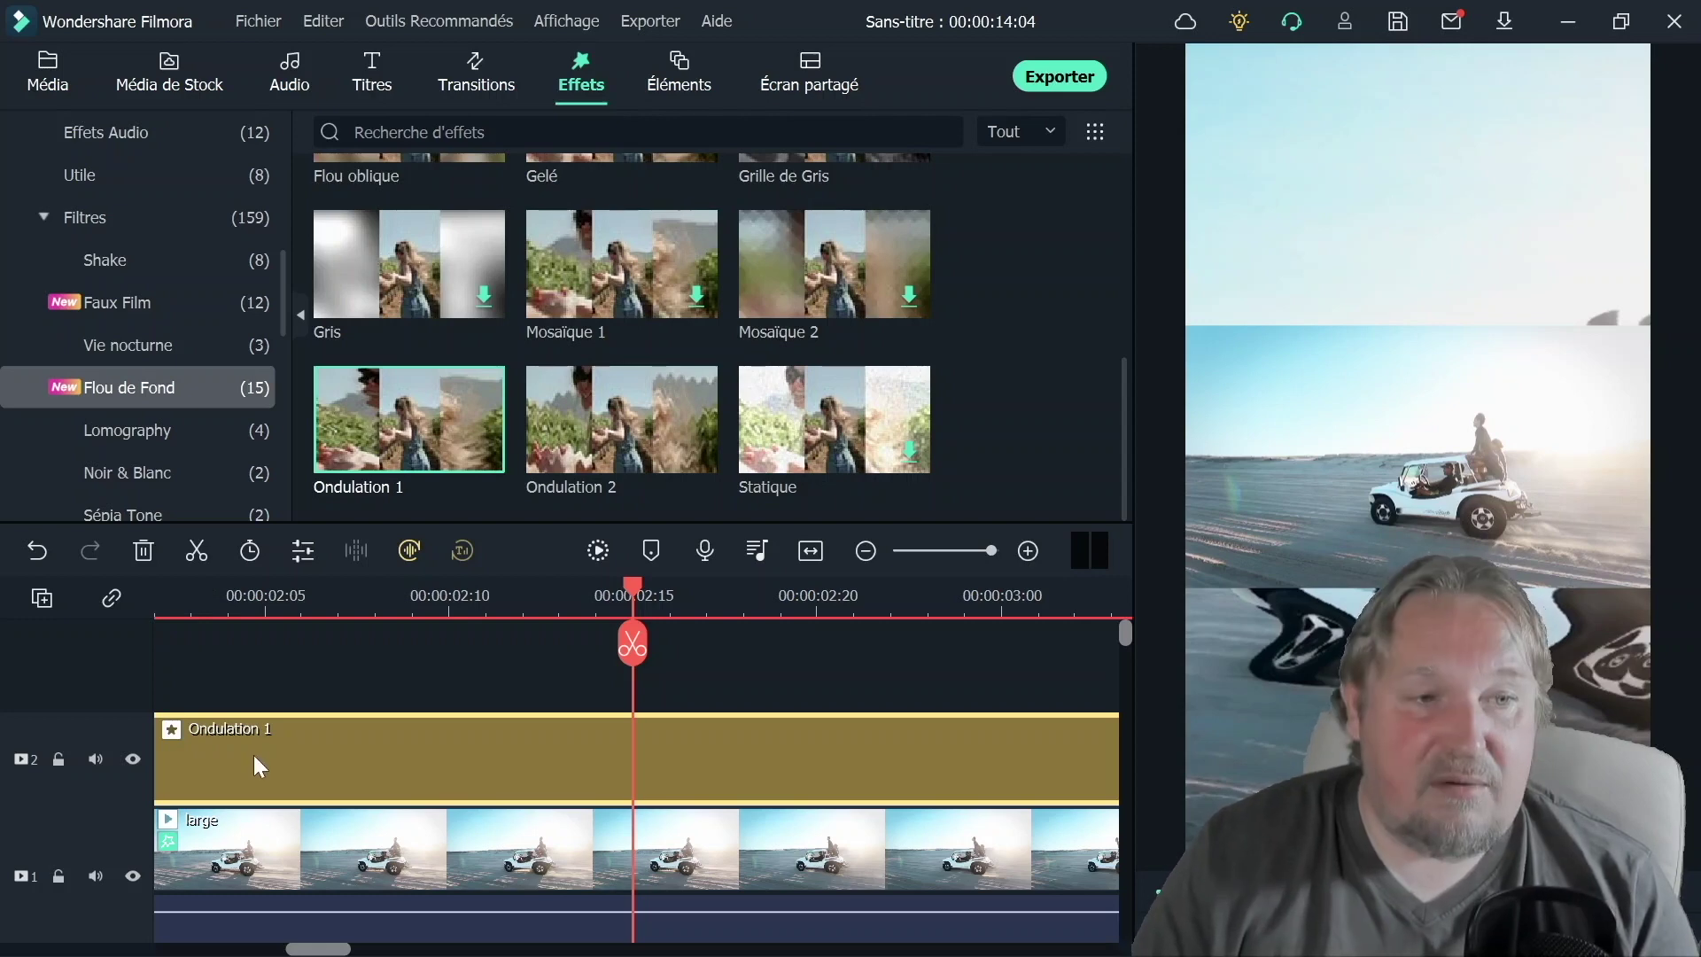
key(Delete)
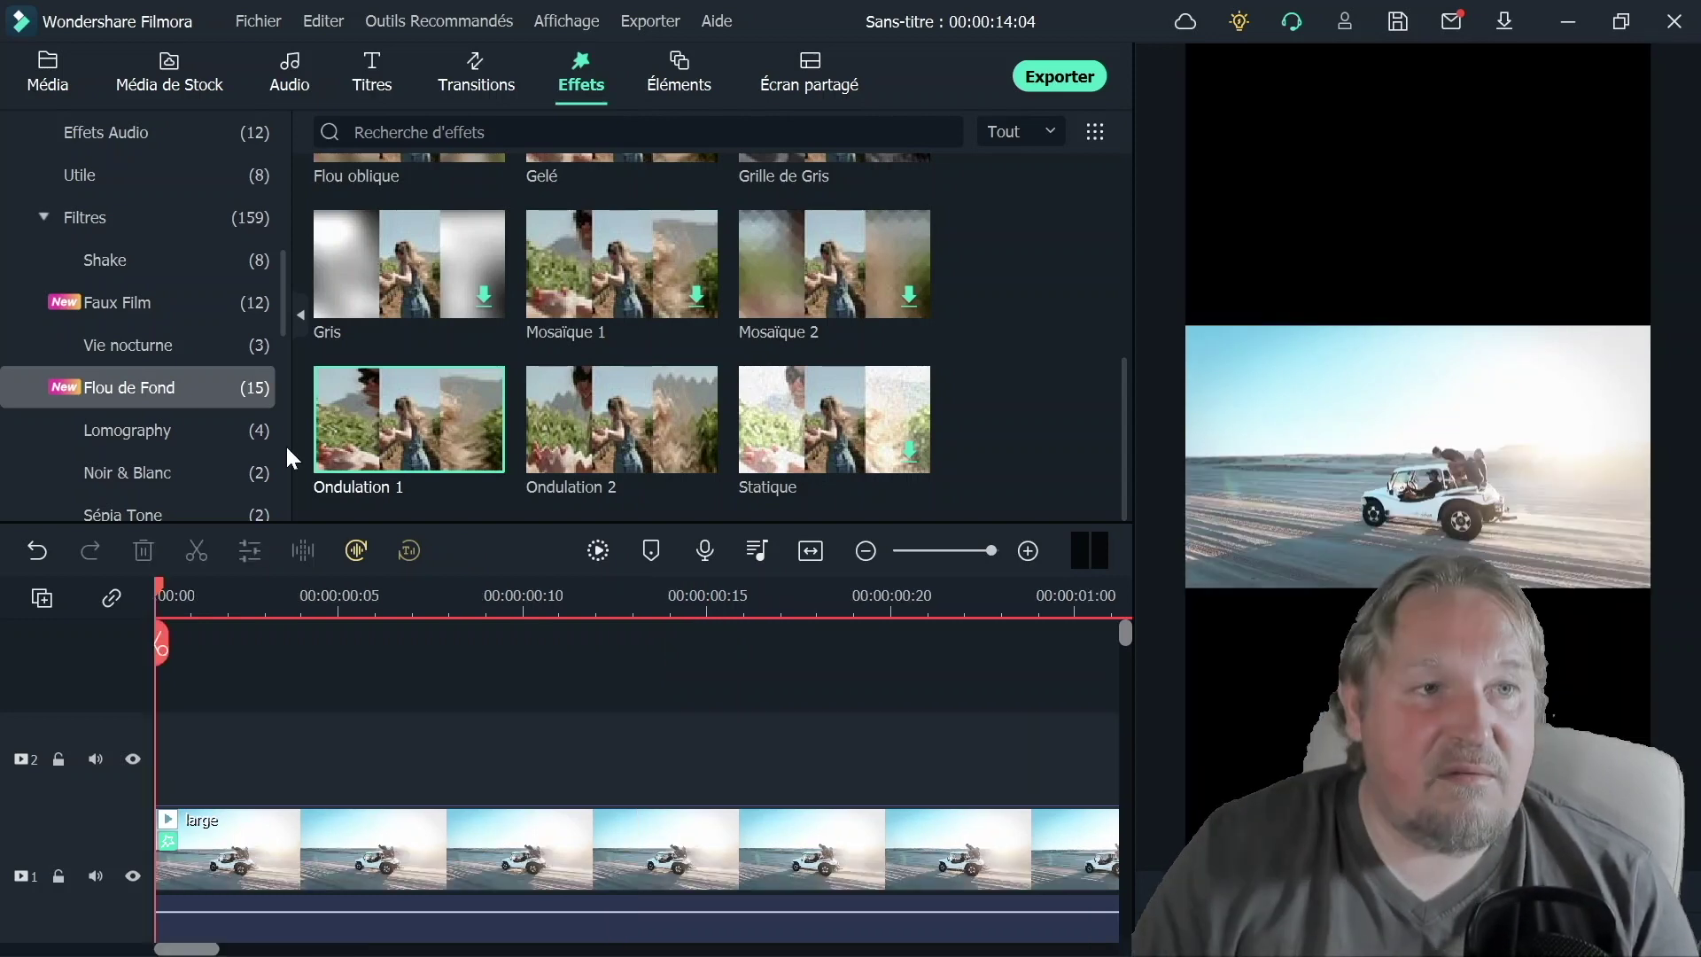
Search the Pexels stock photos for "street art" and download the photo of bicycles in front of a graffiti wall
click(178, 73)
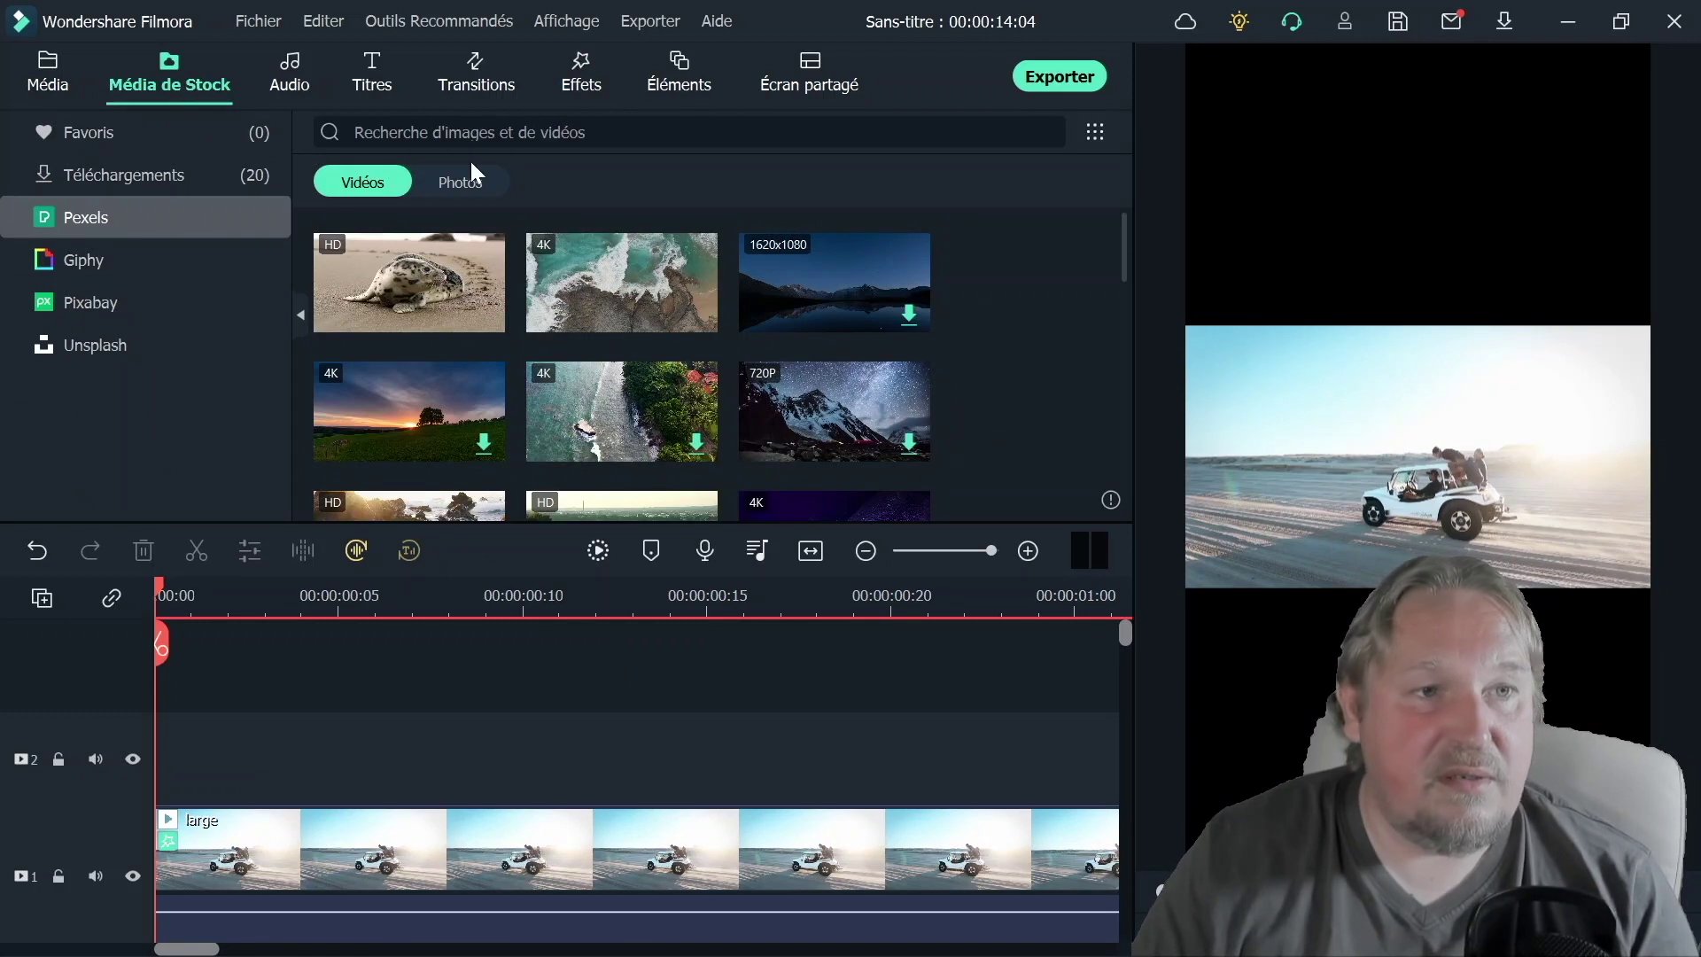
click(482, 180)
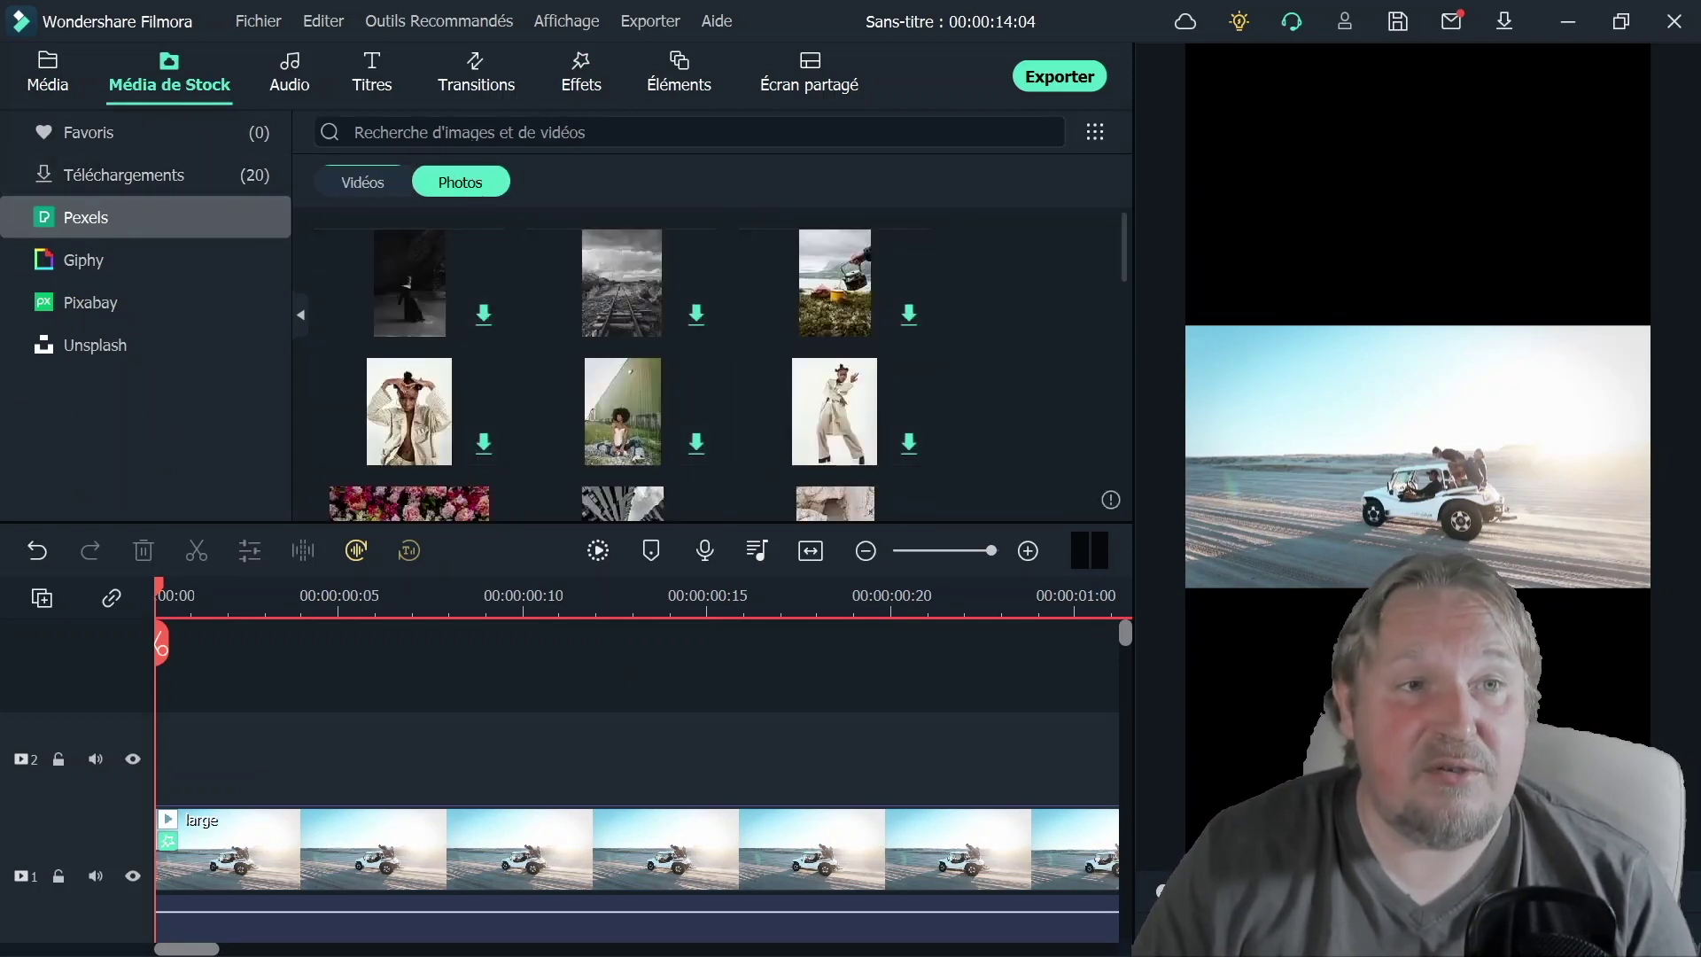
click(426, 132)
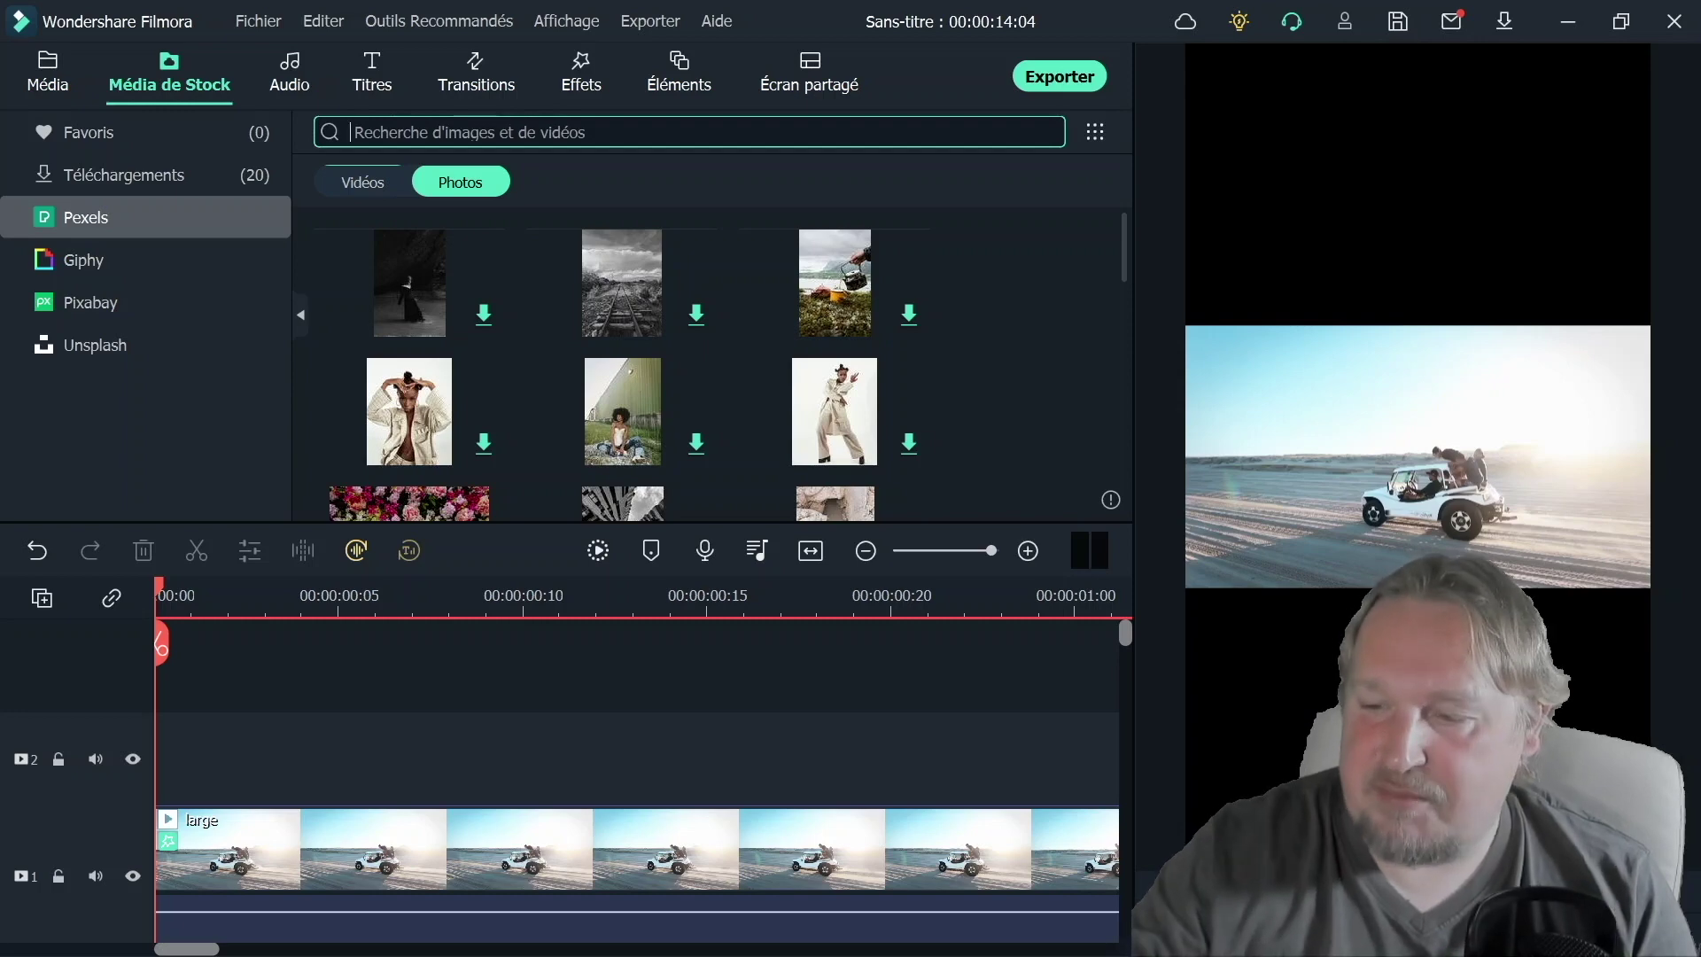
text(street art)
key(Return)
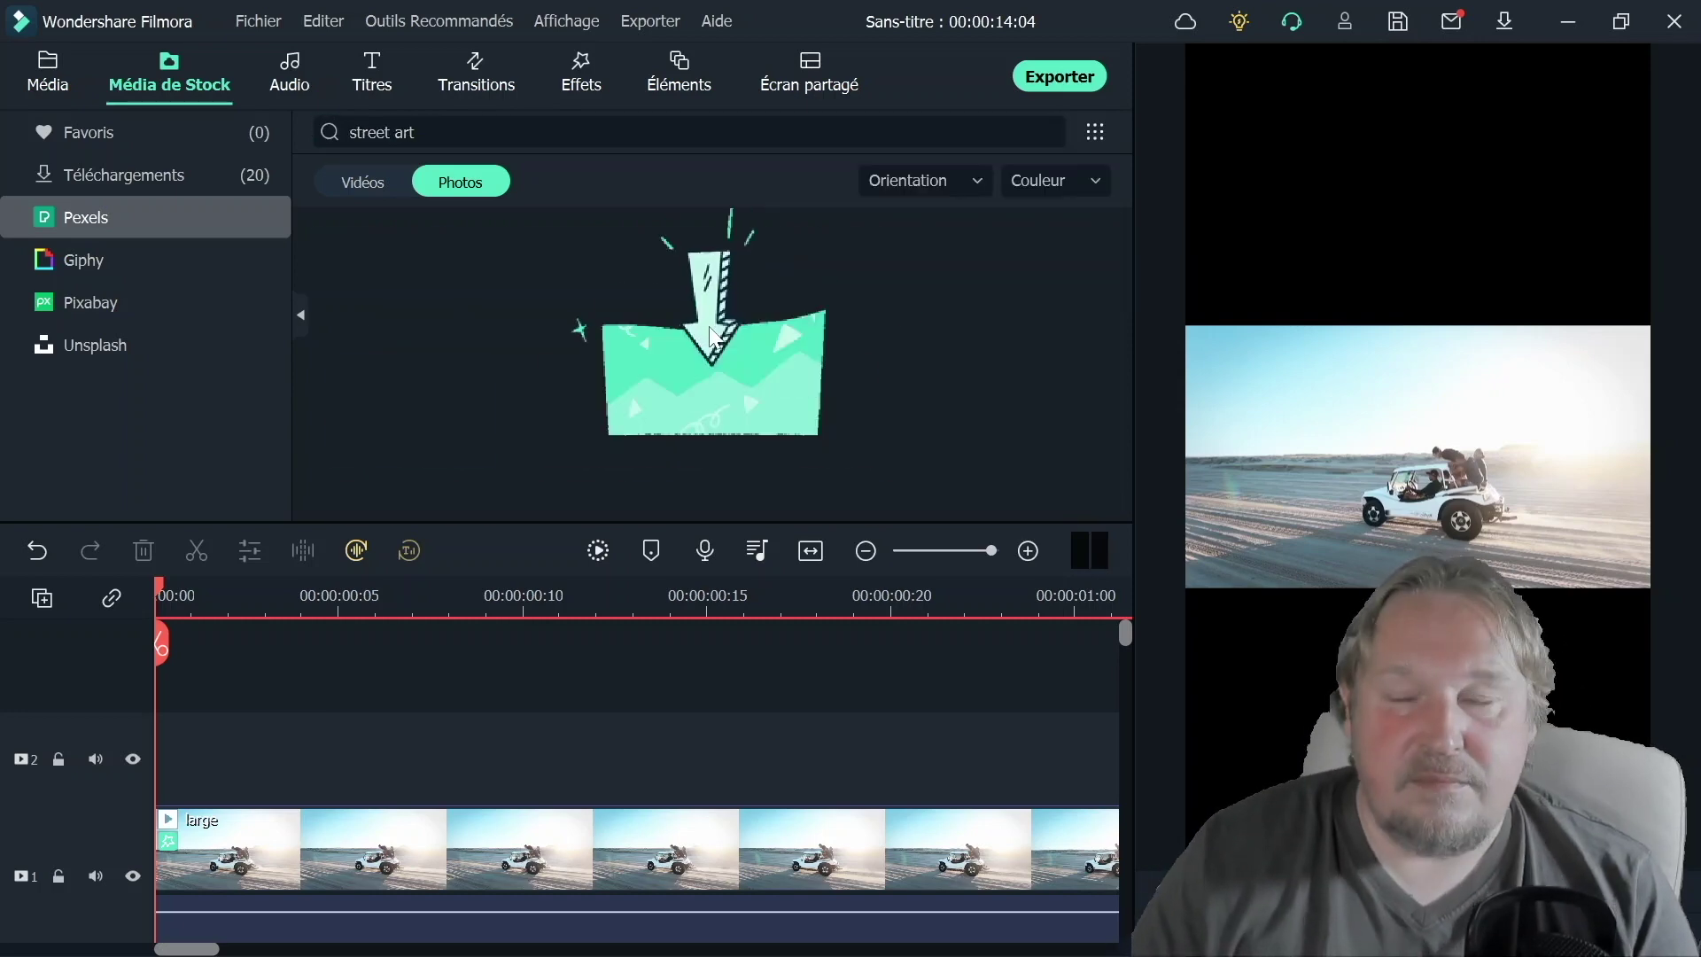
click(317, 271)
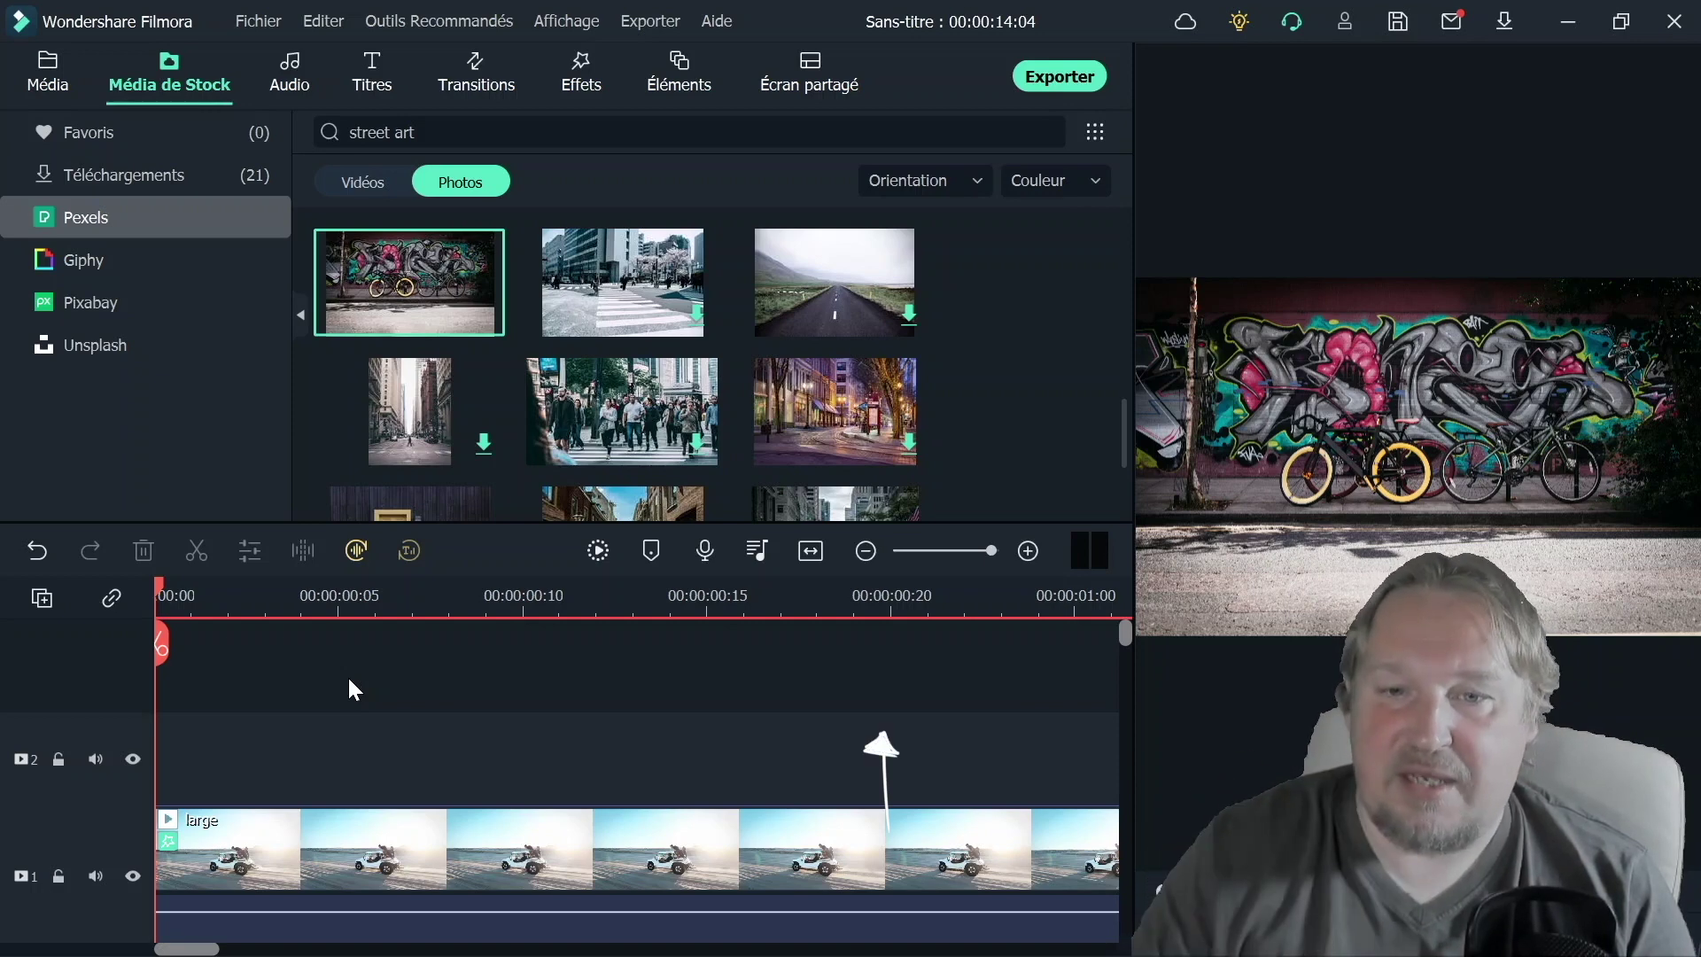
Move the large clip up to video track 2 and place the graffiti photo beneath it at the start of track 1
click(418, 863)
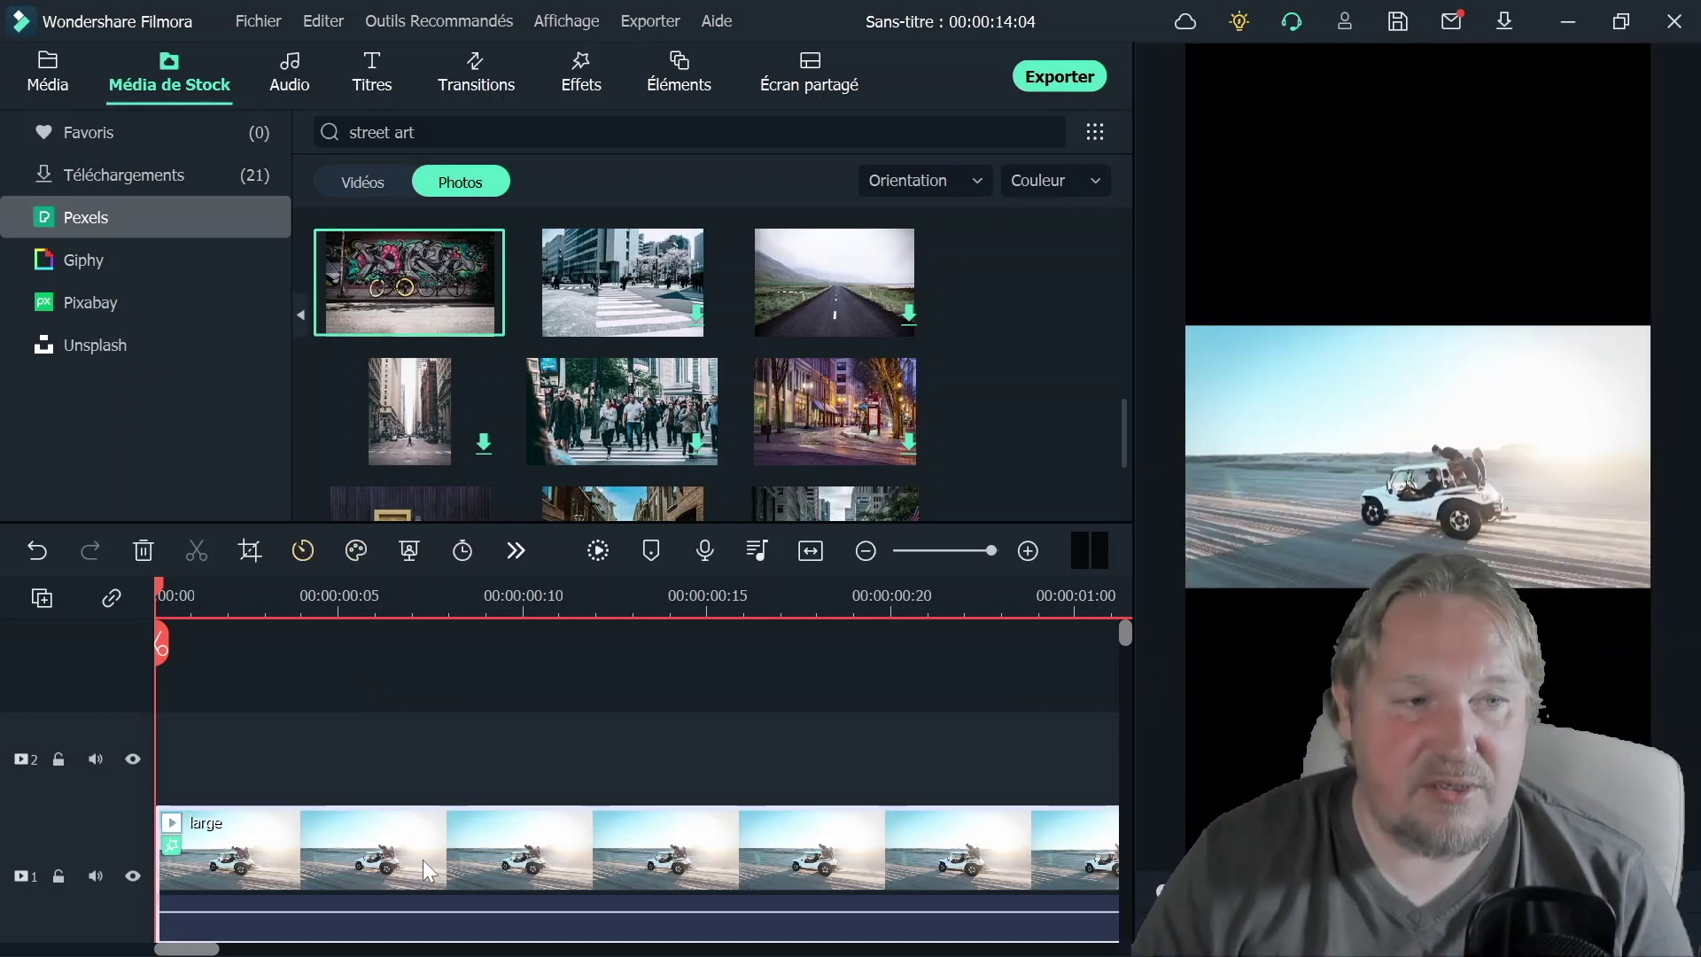
click(423, 793)
drag(424, 770, 425, 767)
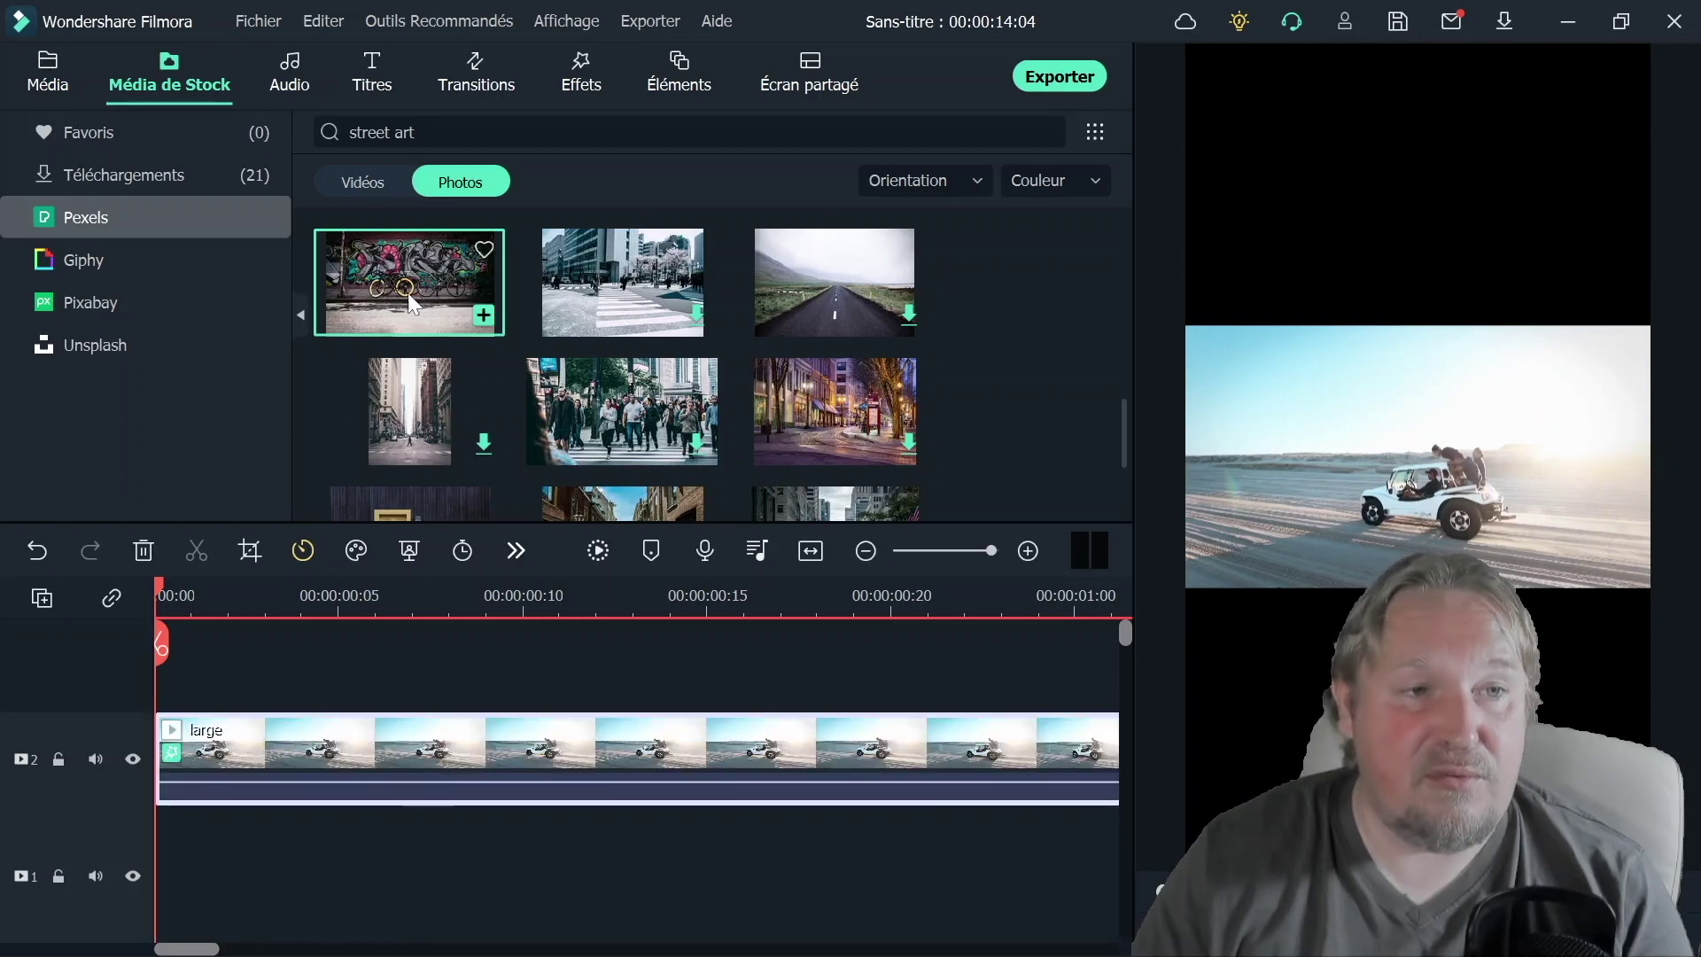
drag(407, 292, 305, 833)
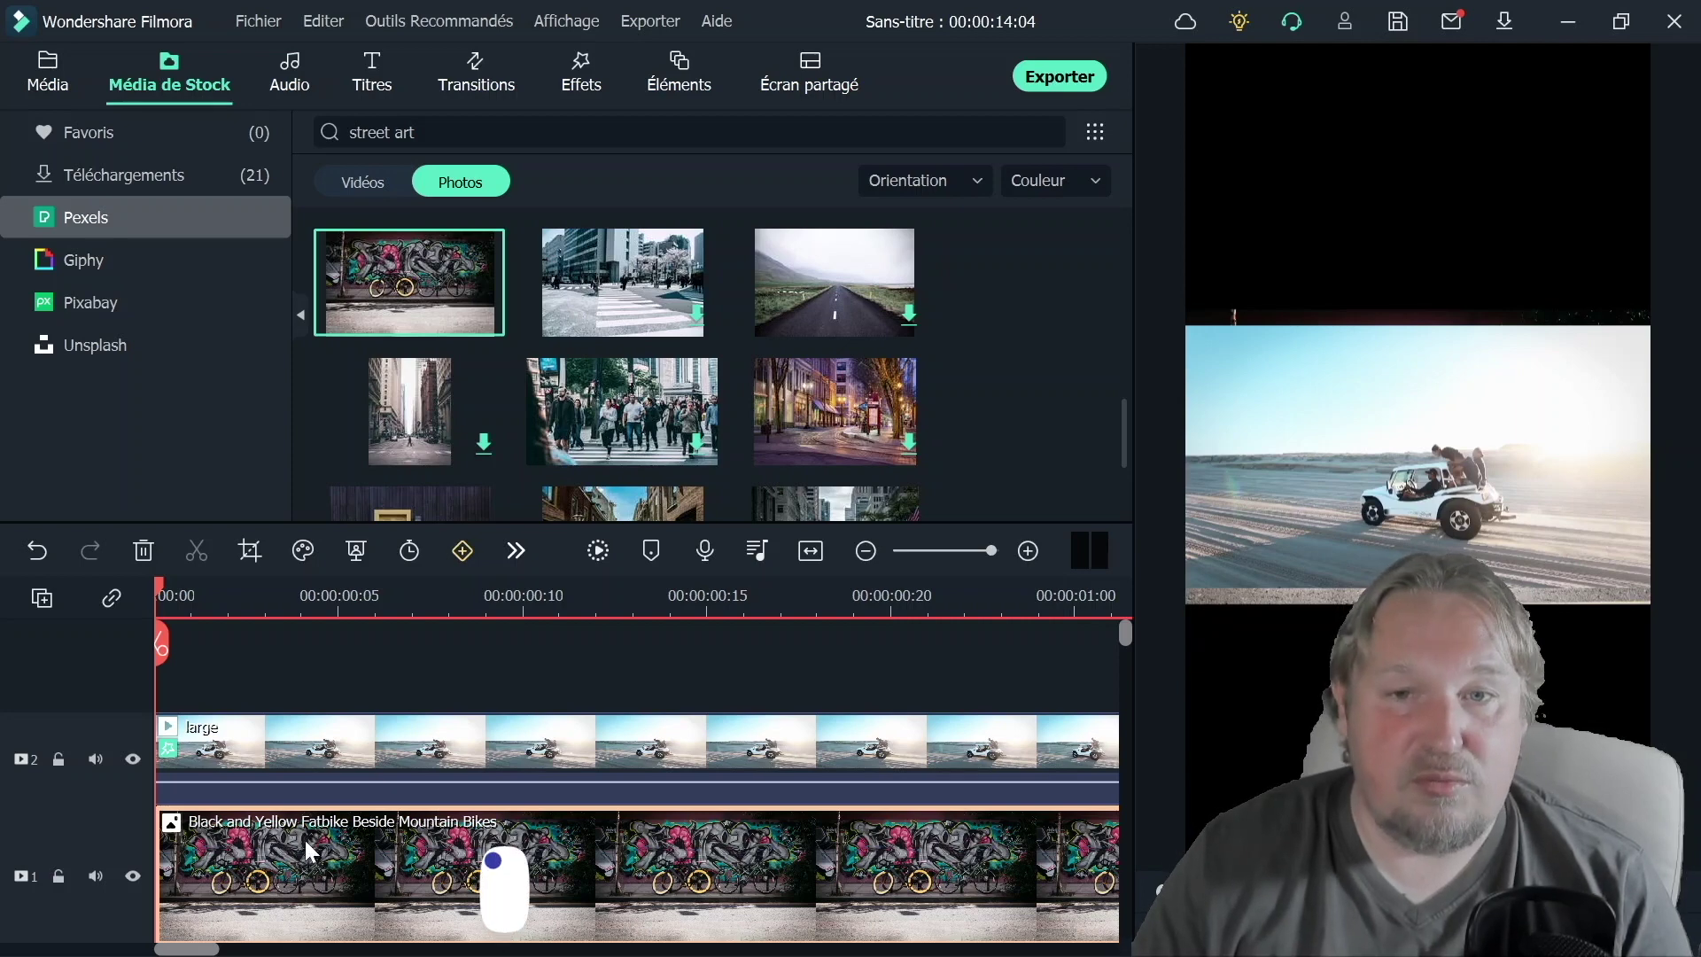
Enlarge the graffiti photo to a scale of 400 %, with its X scale set to 500 %
double_click(304, 839)
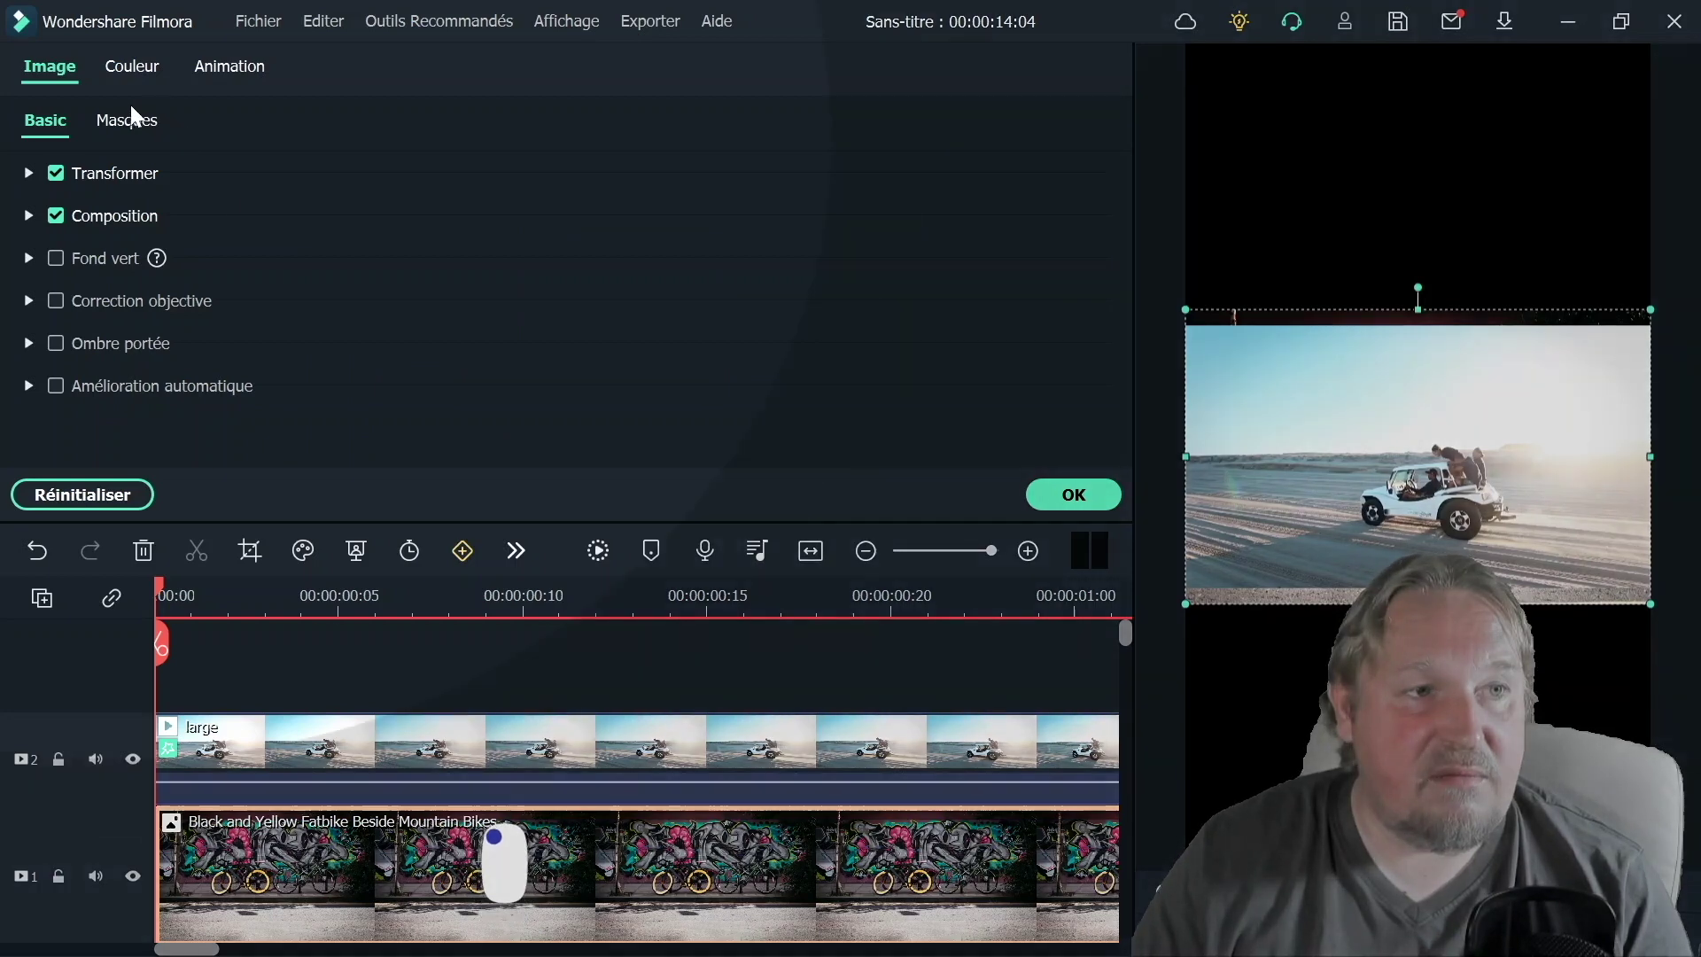
click(28, 172)
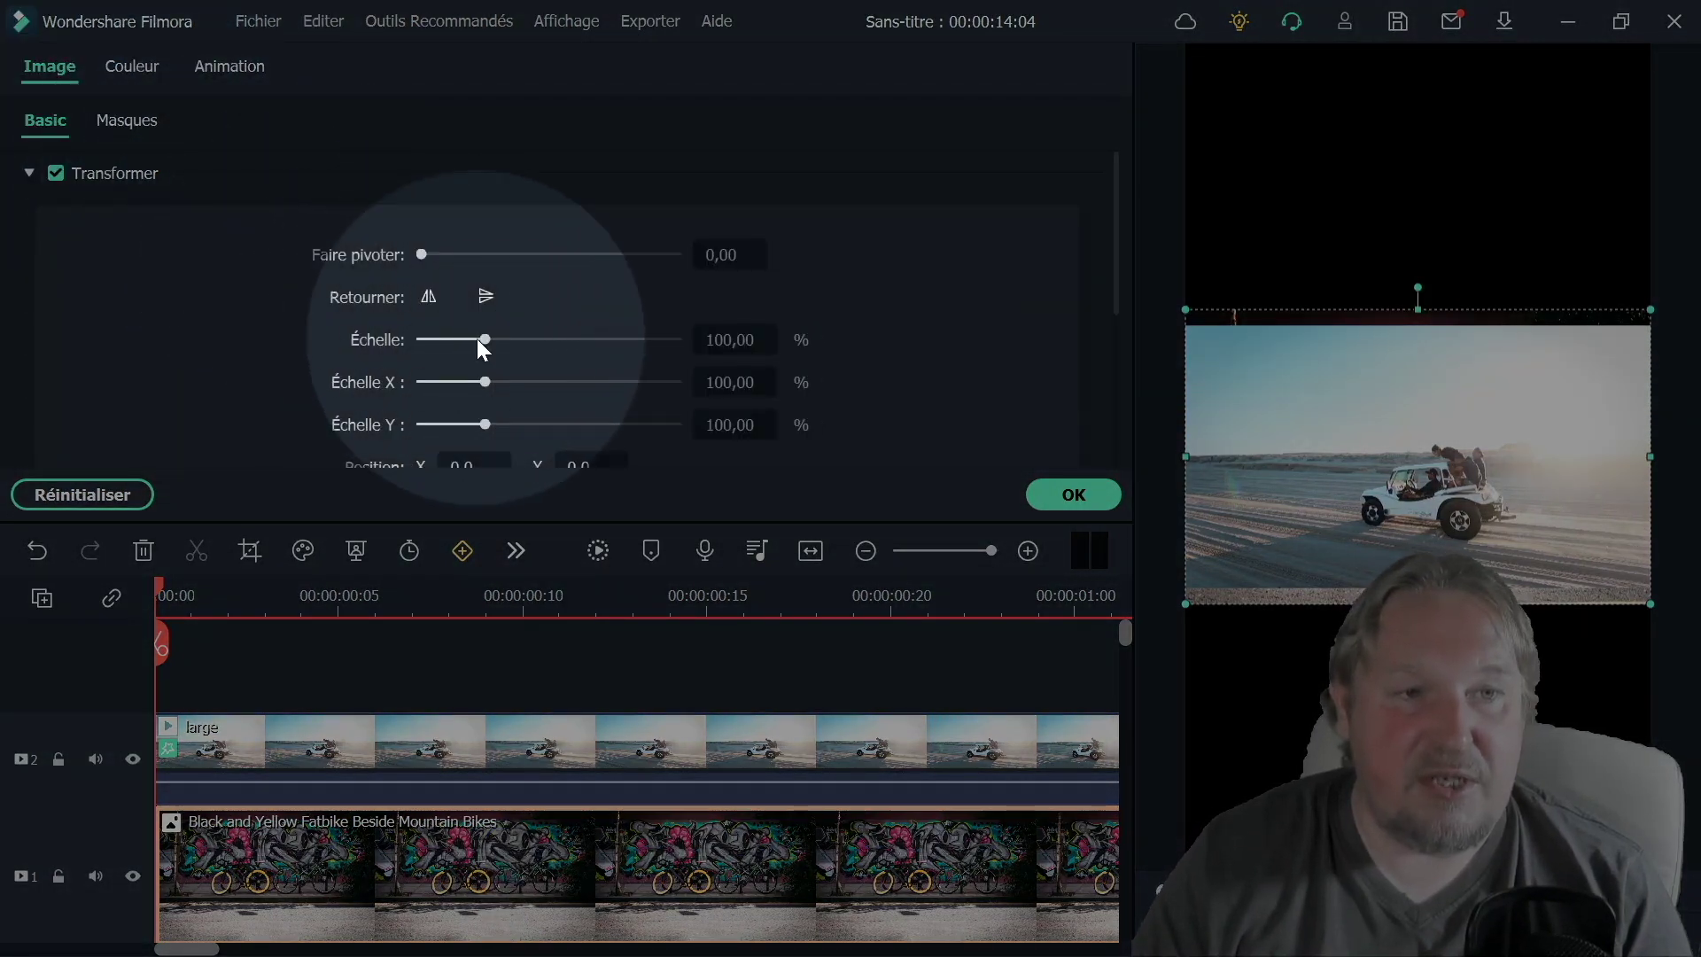
drag(485, 341, 676, 340)
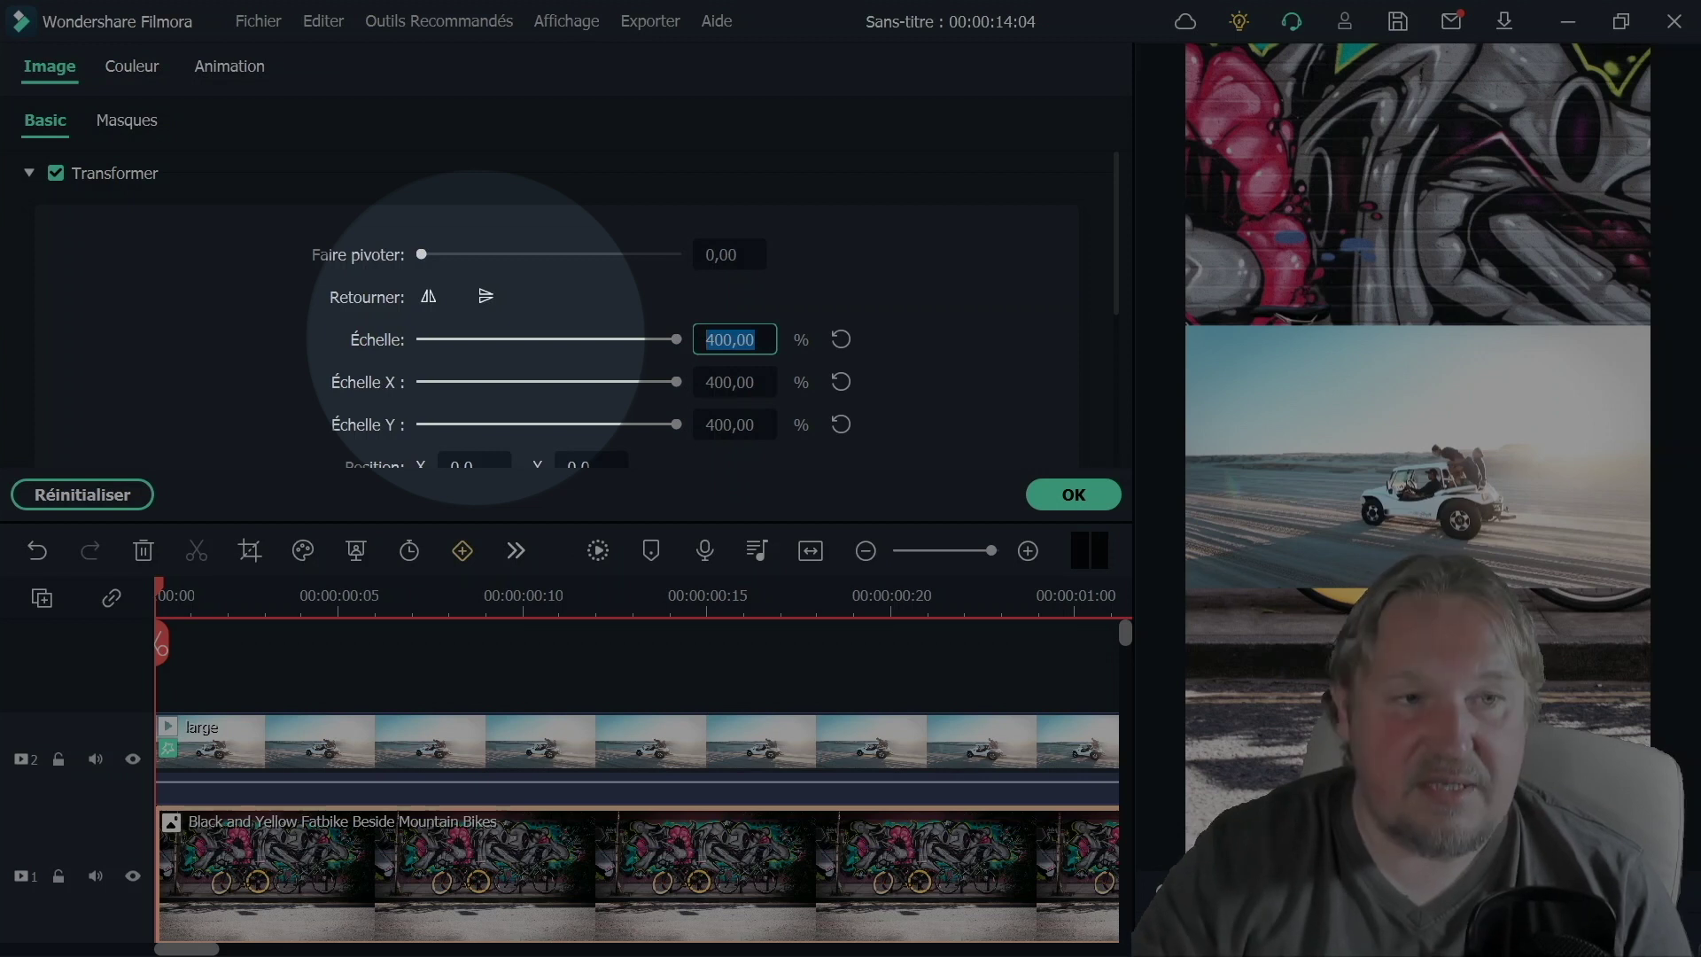
text(500)
key(Return)
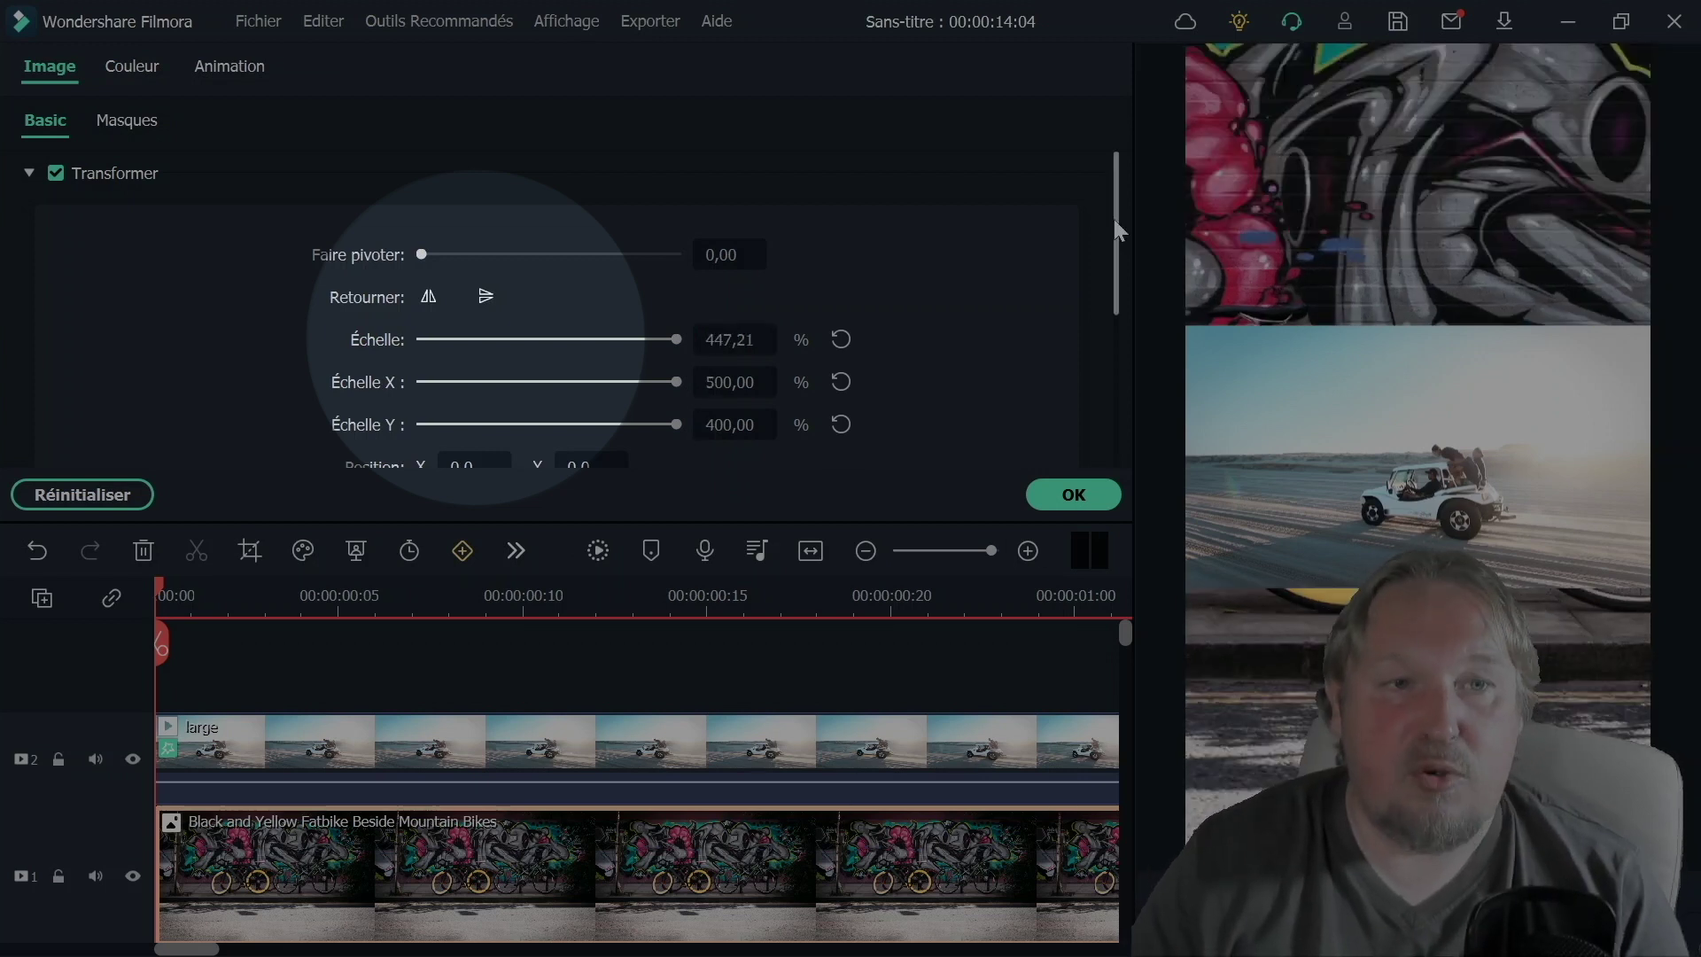
Shift the graffiti photo down in the frame to a Y position of -270,9 and confirm its settings
drag(1114, 218, 1107, 278)
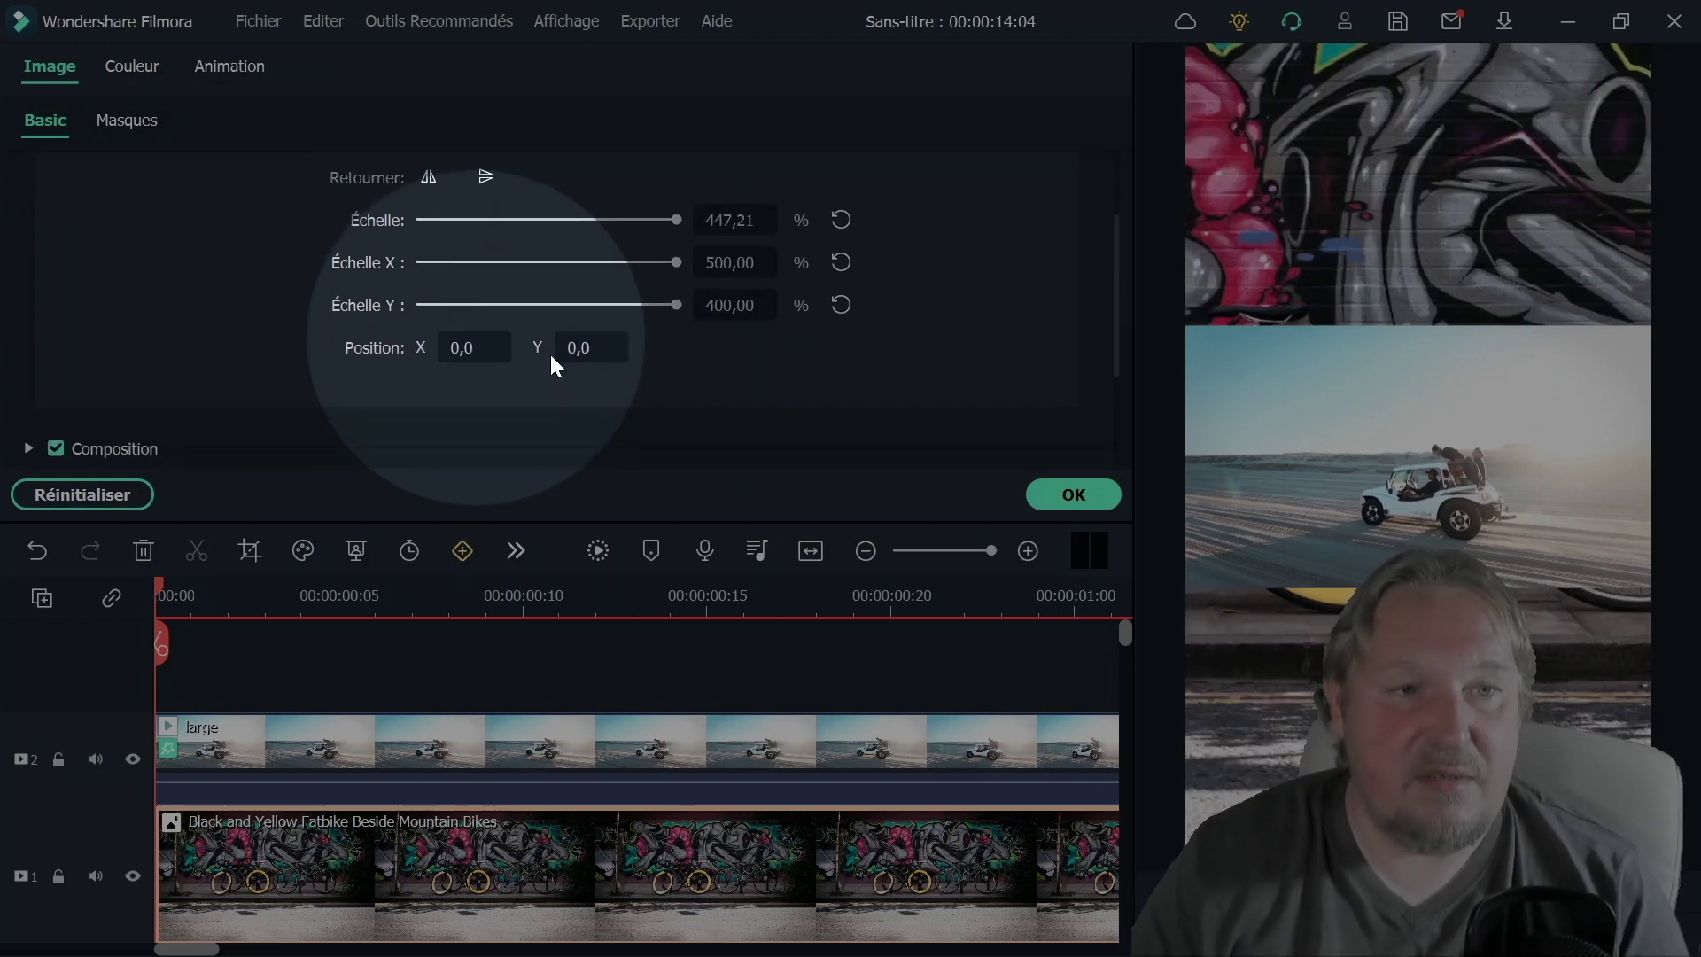
drag(1456, 79, 1455, 223)
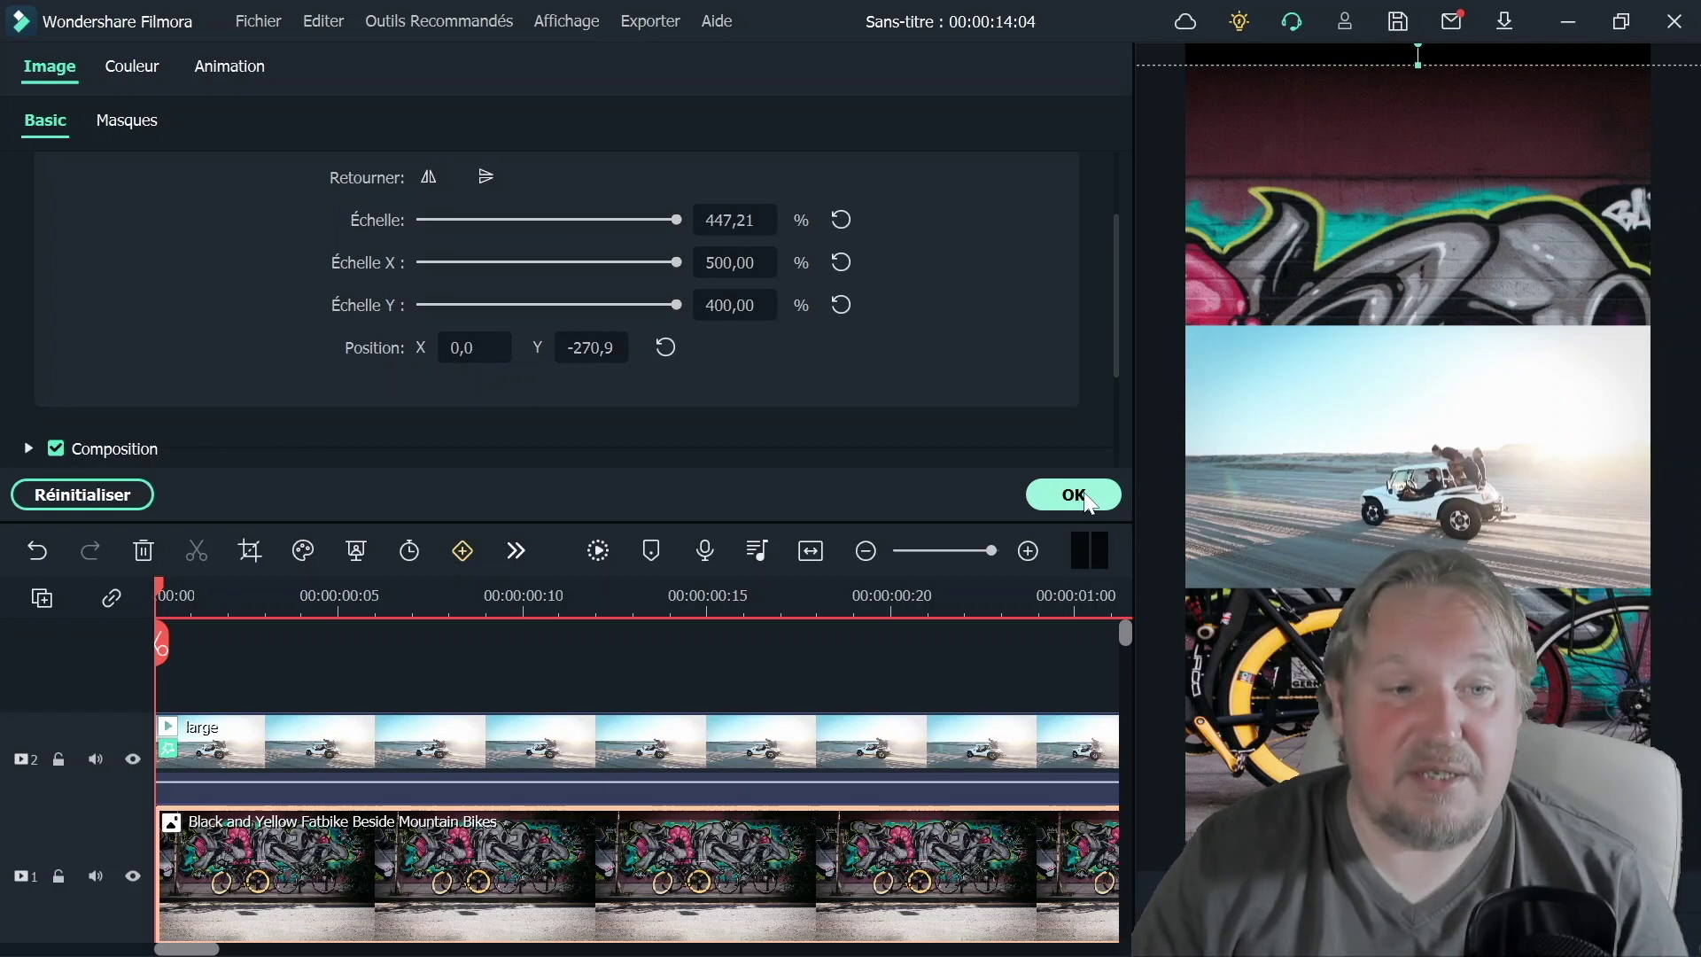
click(1074, 494)
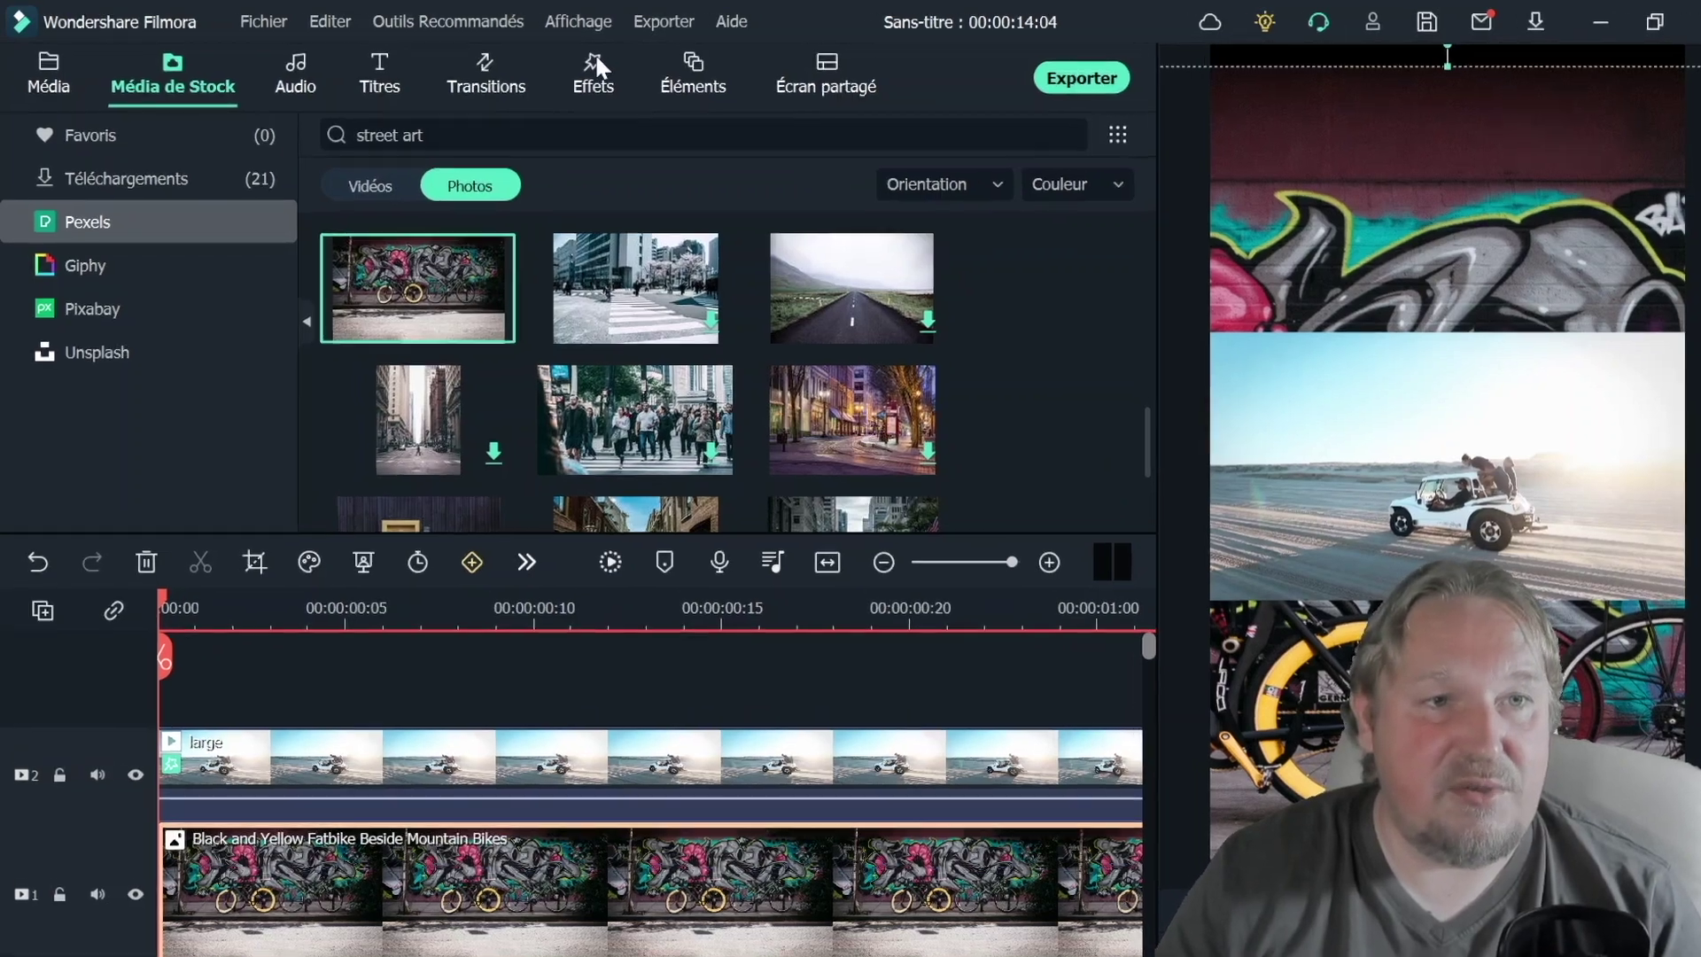
Search the effects for "glitch", apply MPEG Glitch to the graffiti photo and play the result
click(584, 67)
click(531, 132)
text(g)
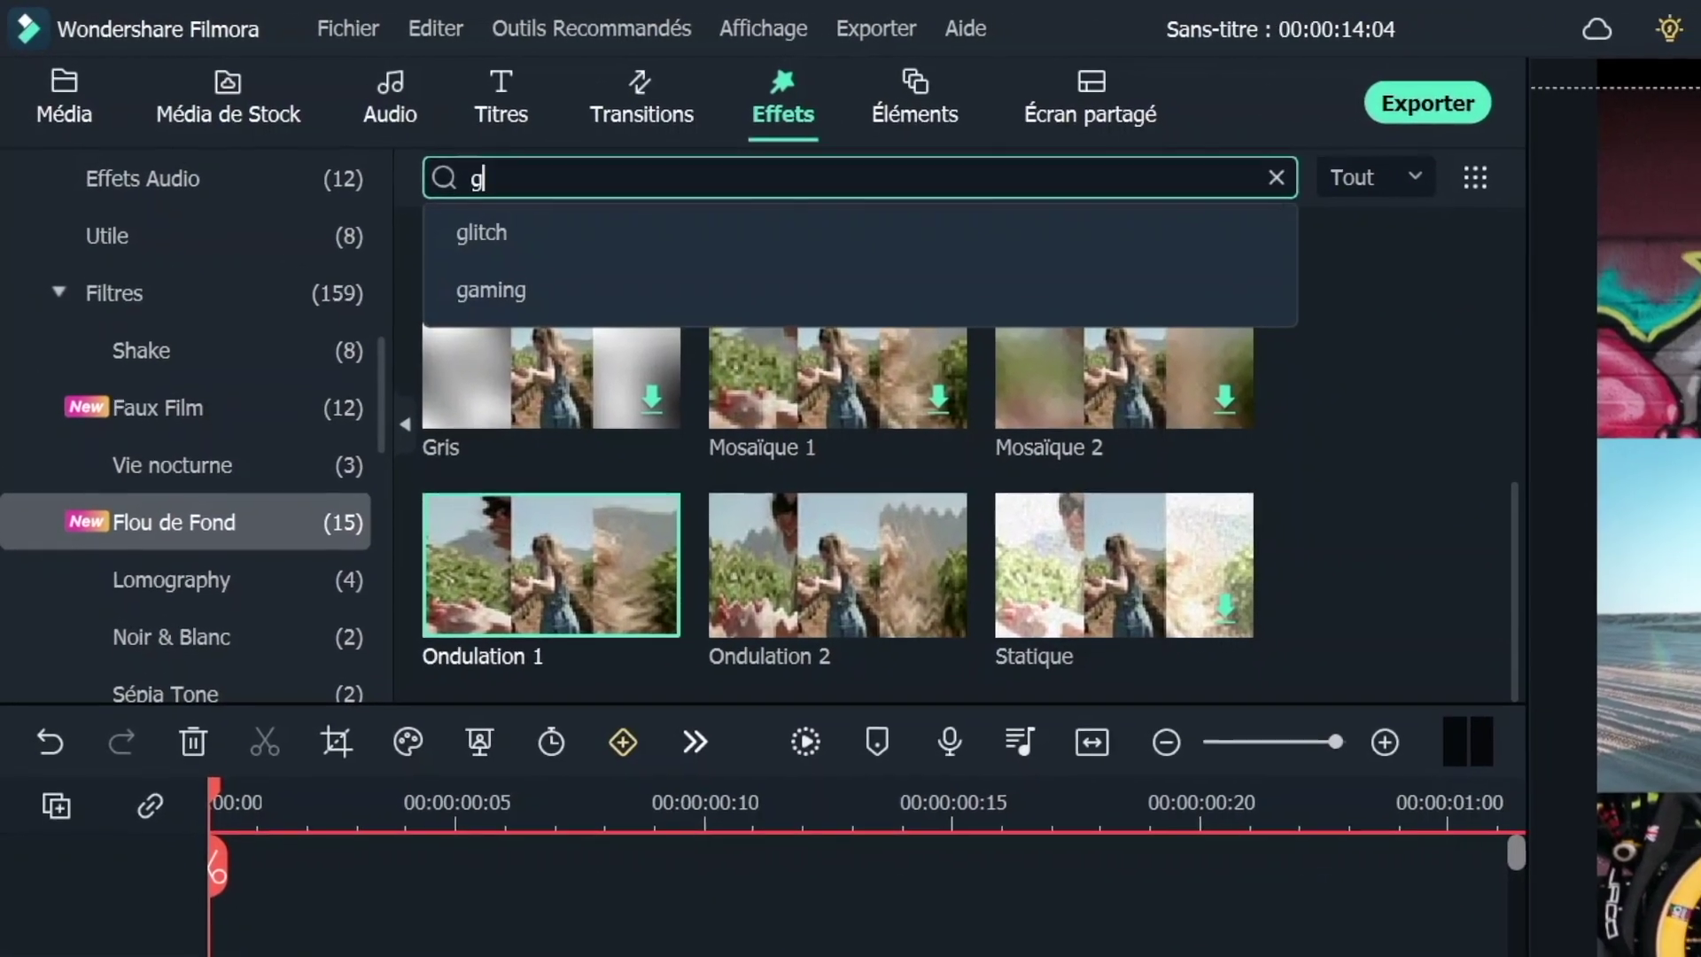
text(litch)
key(Return)
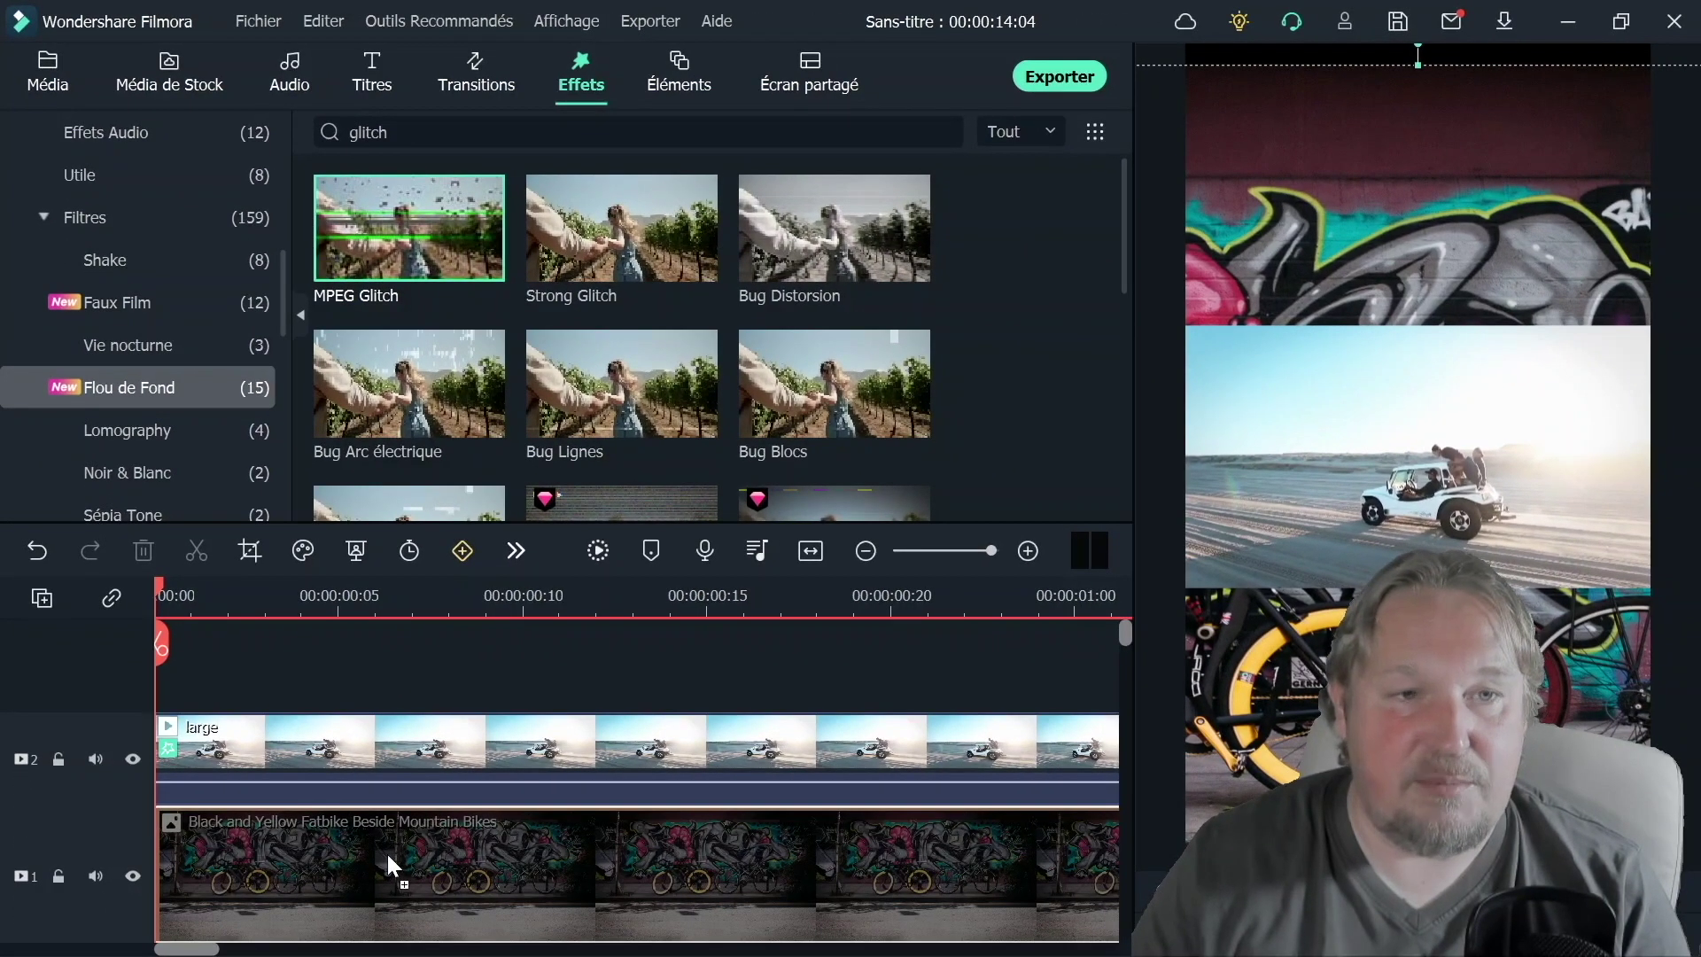
drag(387, 854, 386, 854)
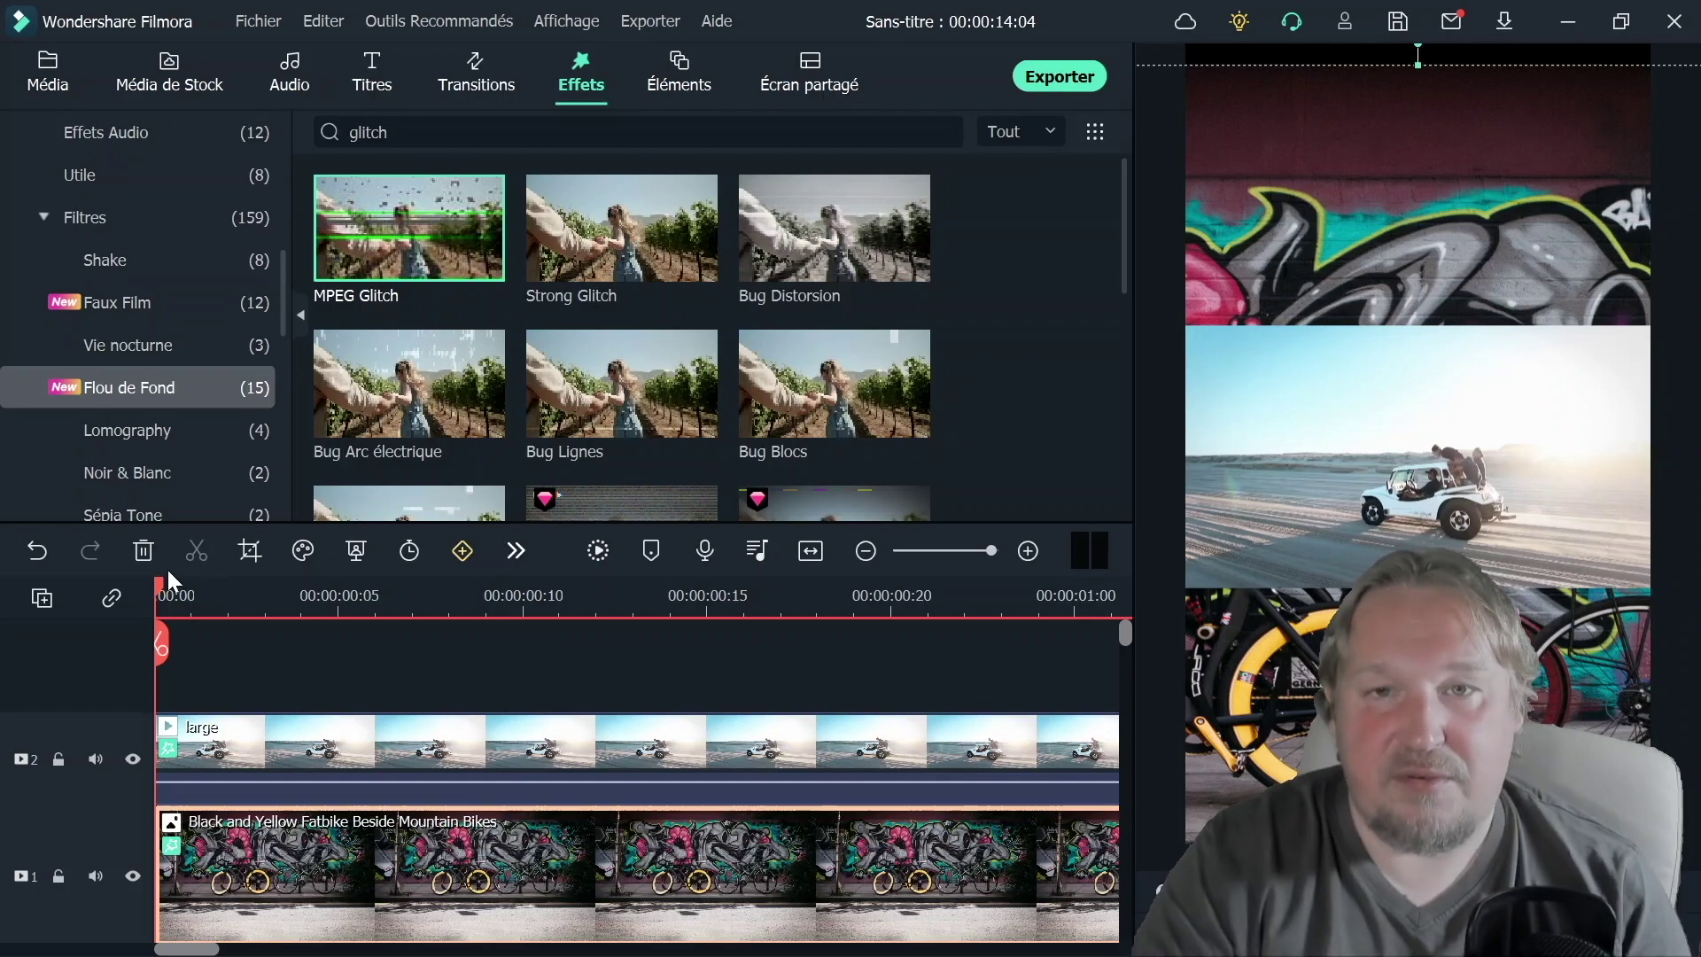
key(space)
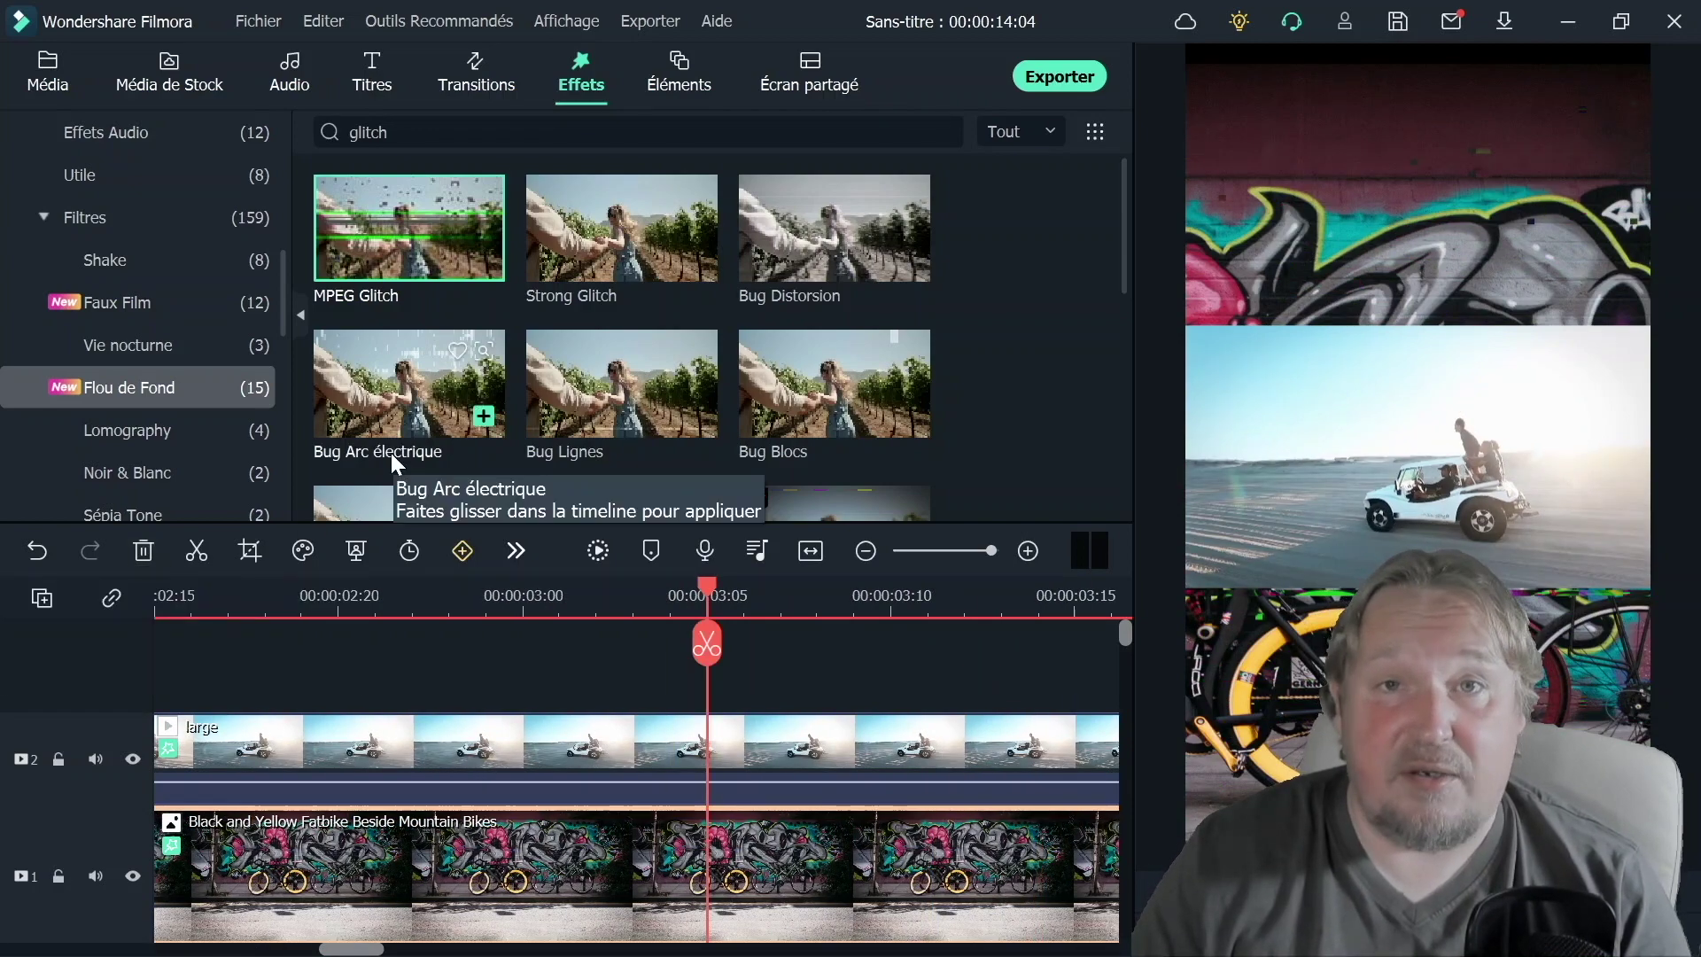
Add the Nouveau Titre 1 title on a new track above the large clip, starting at the beginning
click(372, 71)
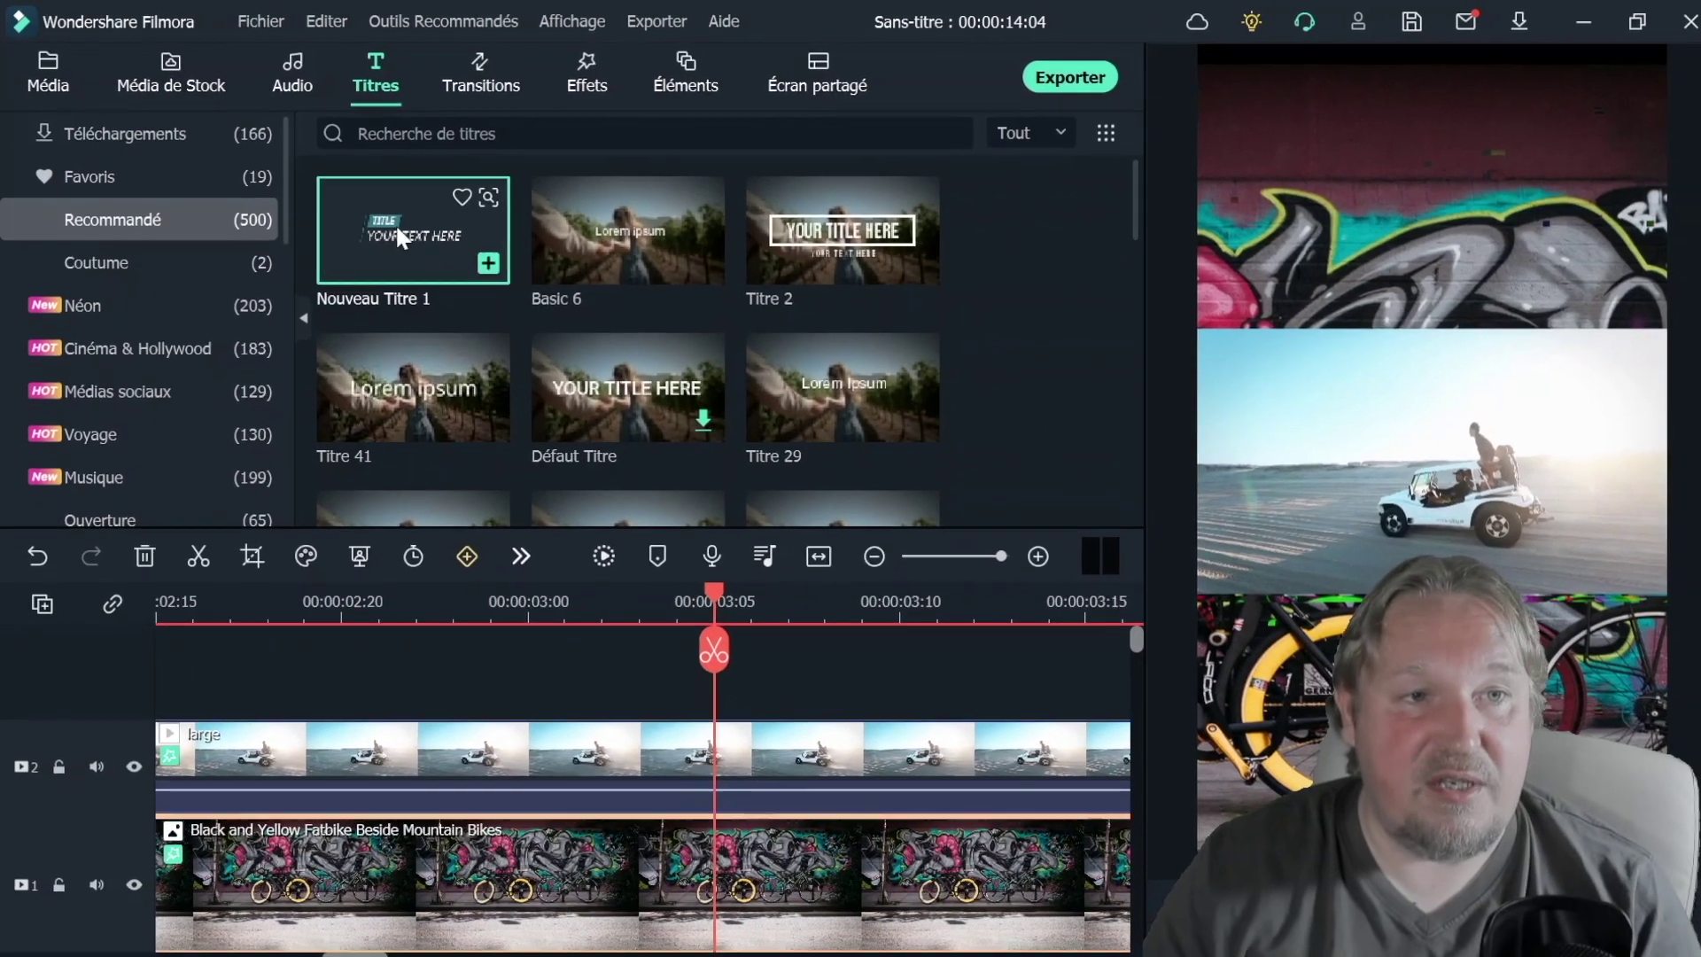
click(466, 278)
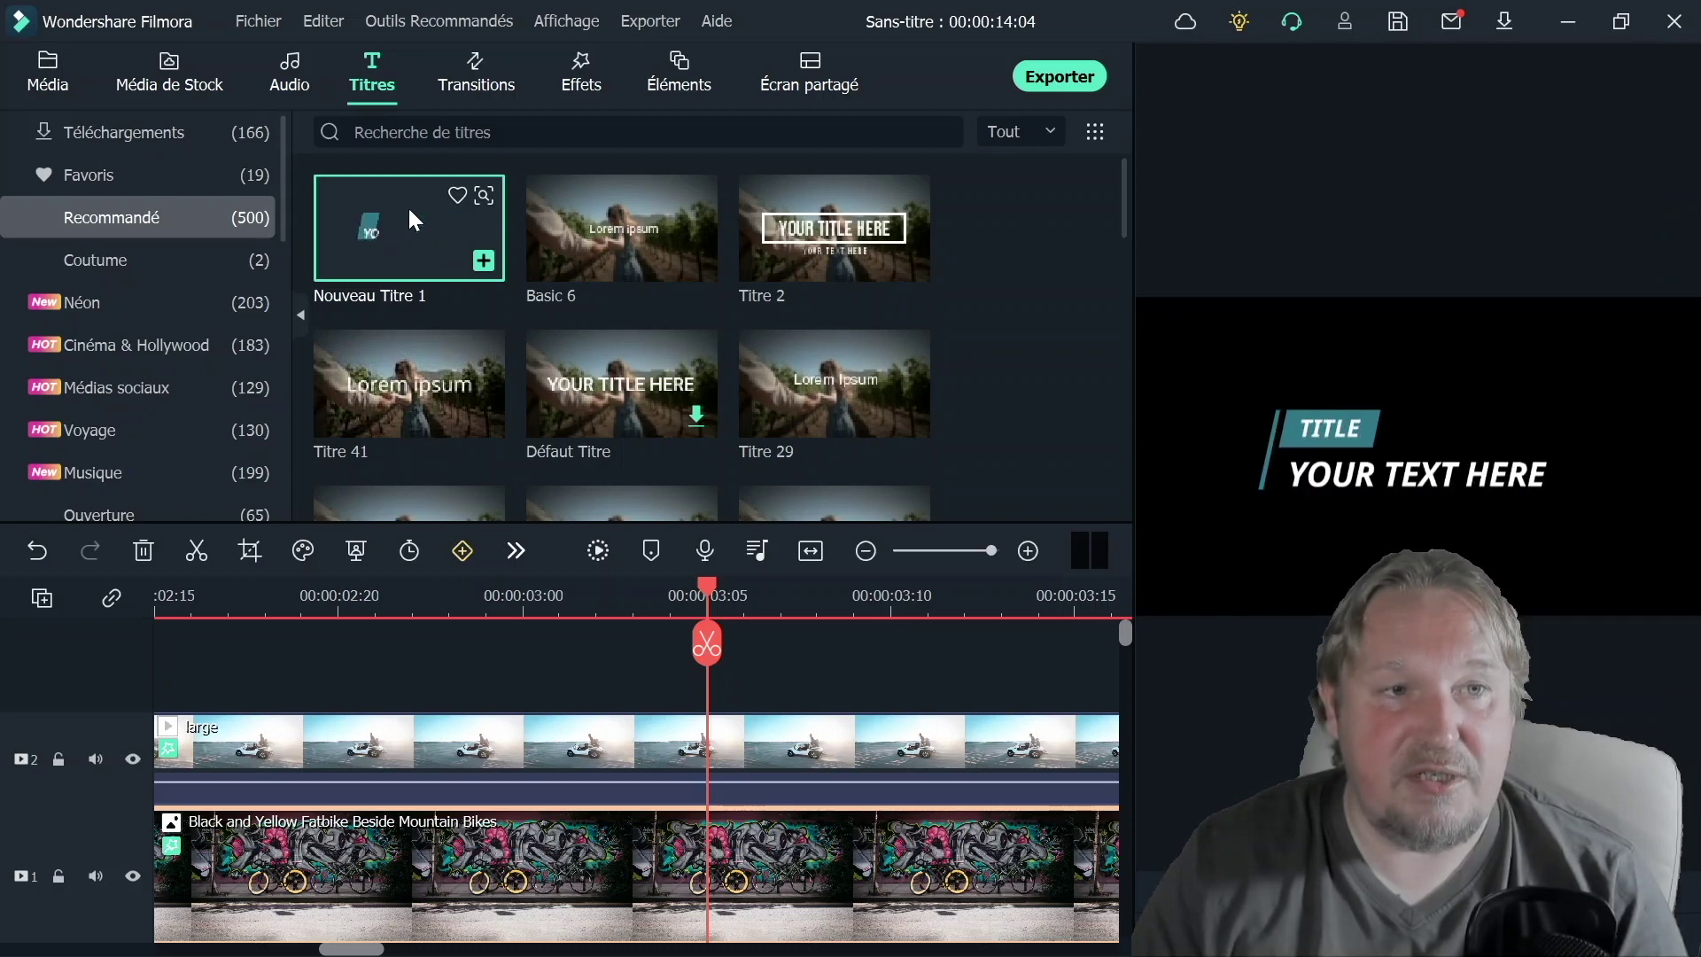
drag(408, 205, 110, 683)
Move the title up over the graffiti by setting its Y position to 400
double_click(487, 724)
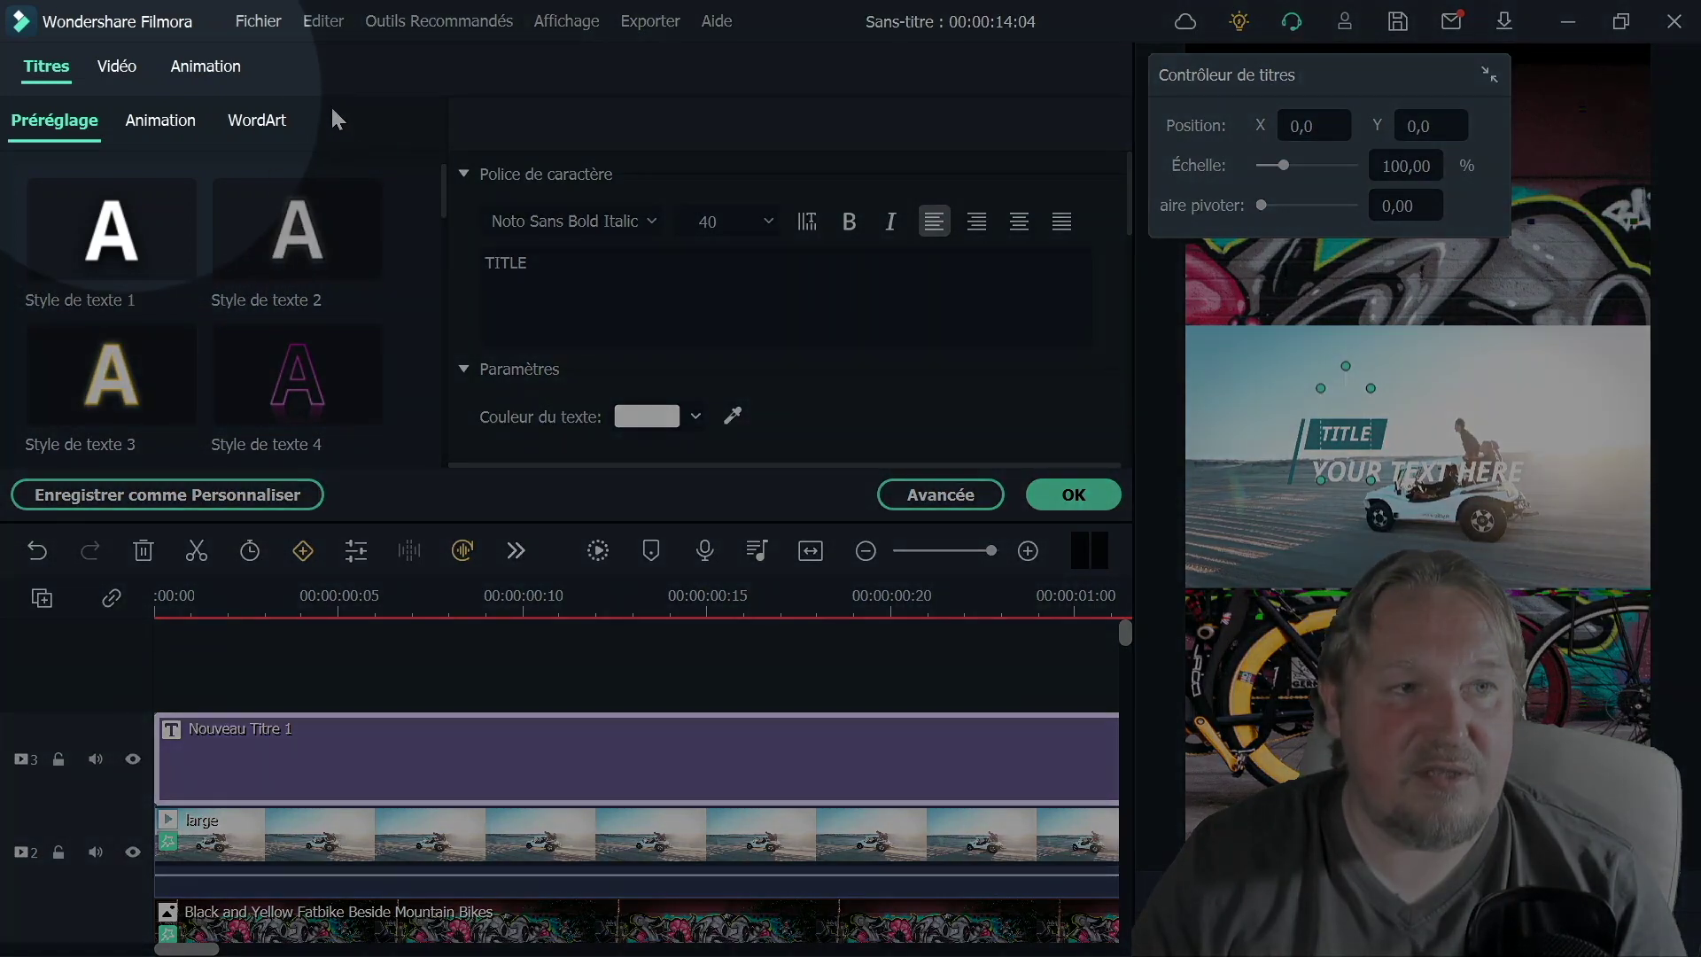
click(114, 67)
click(28, 118)
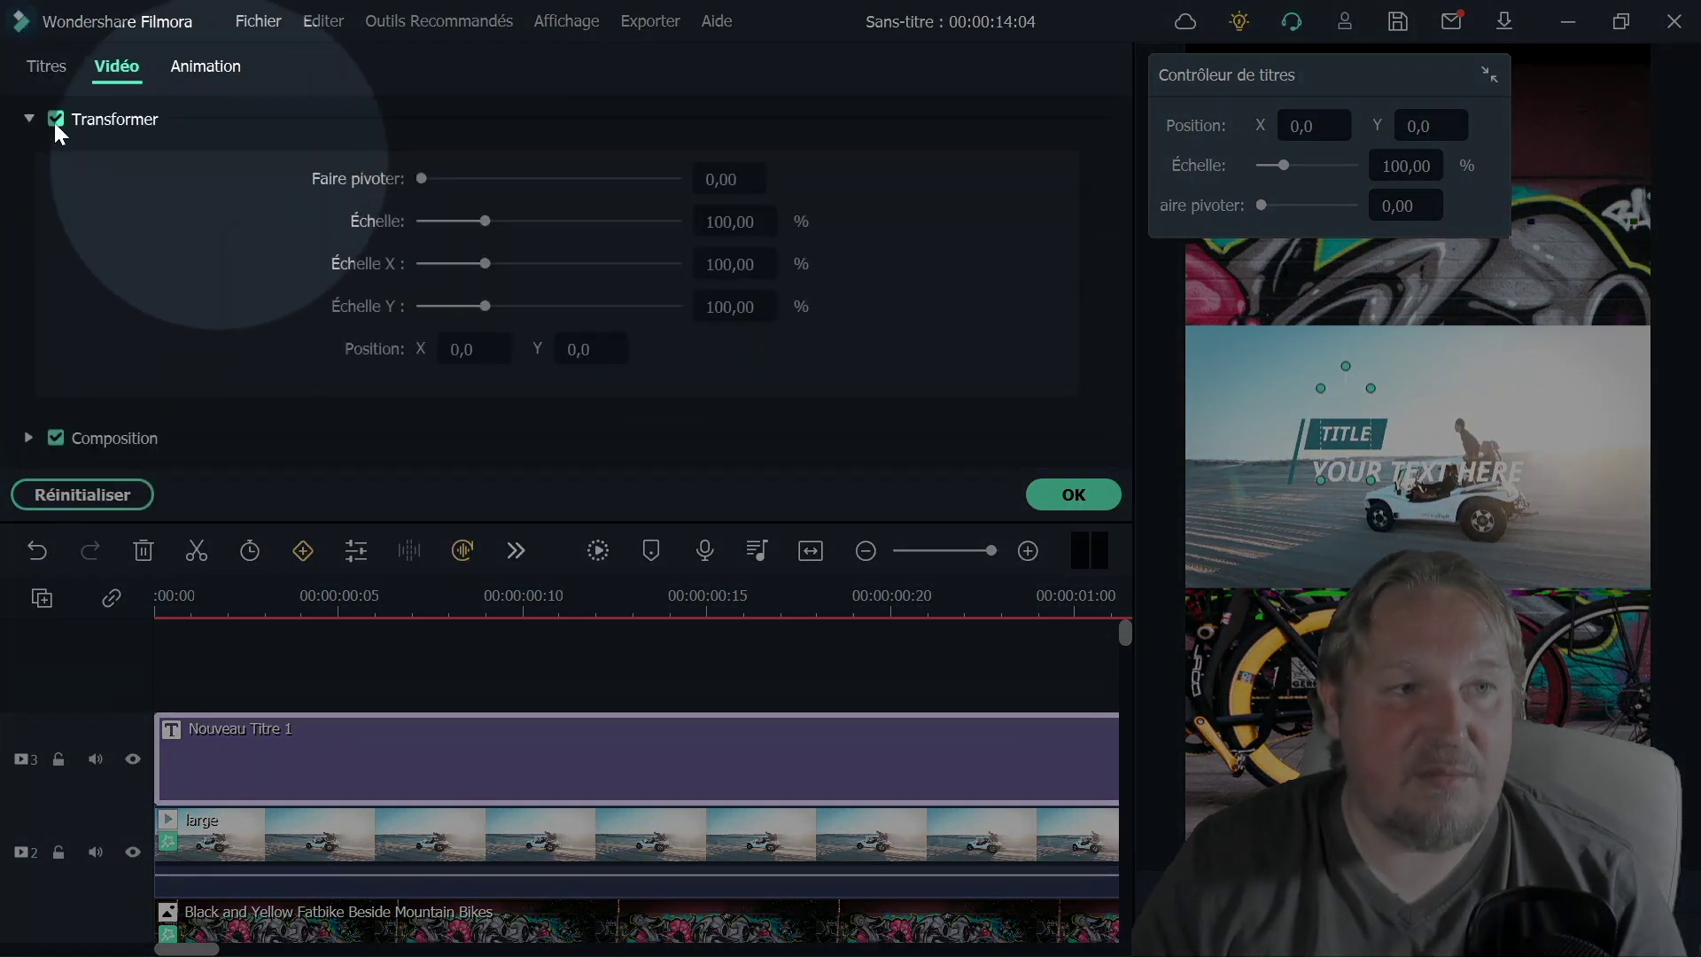
click(591, 349)
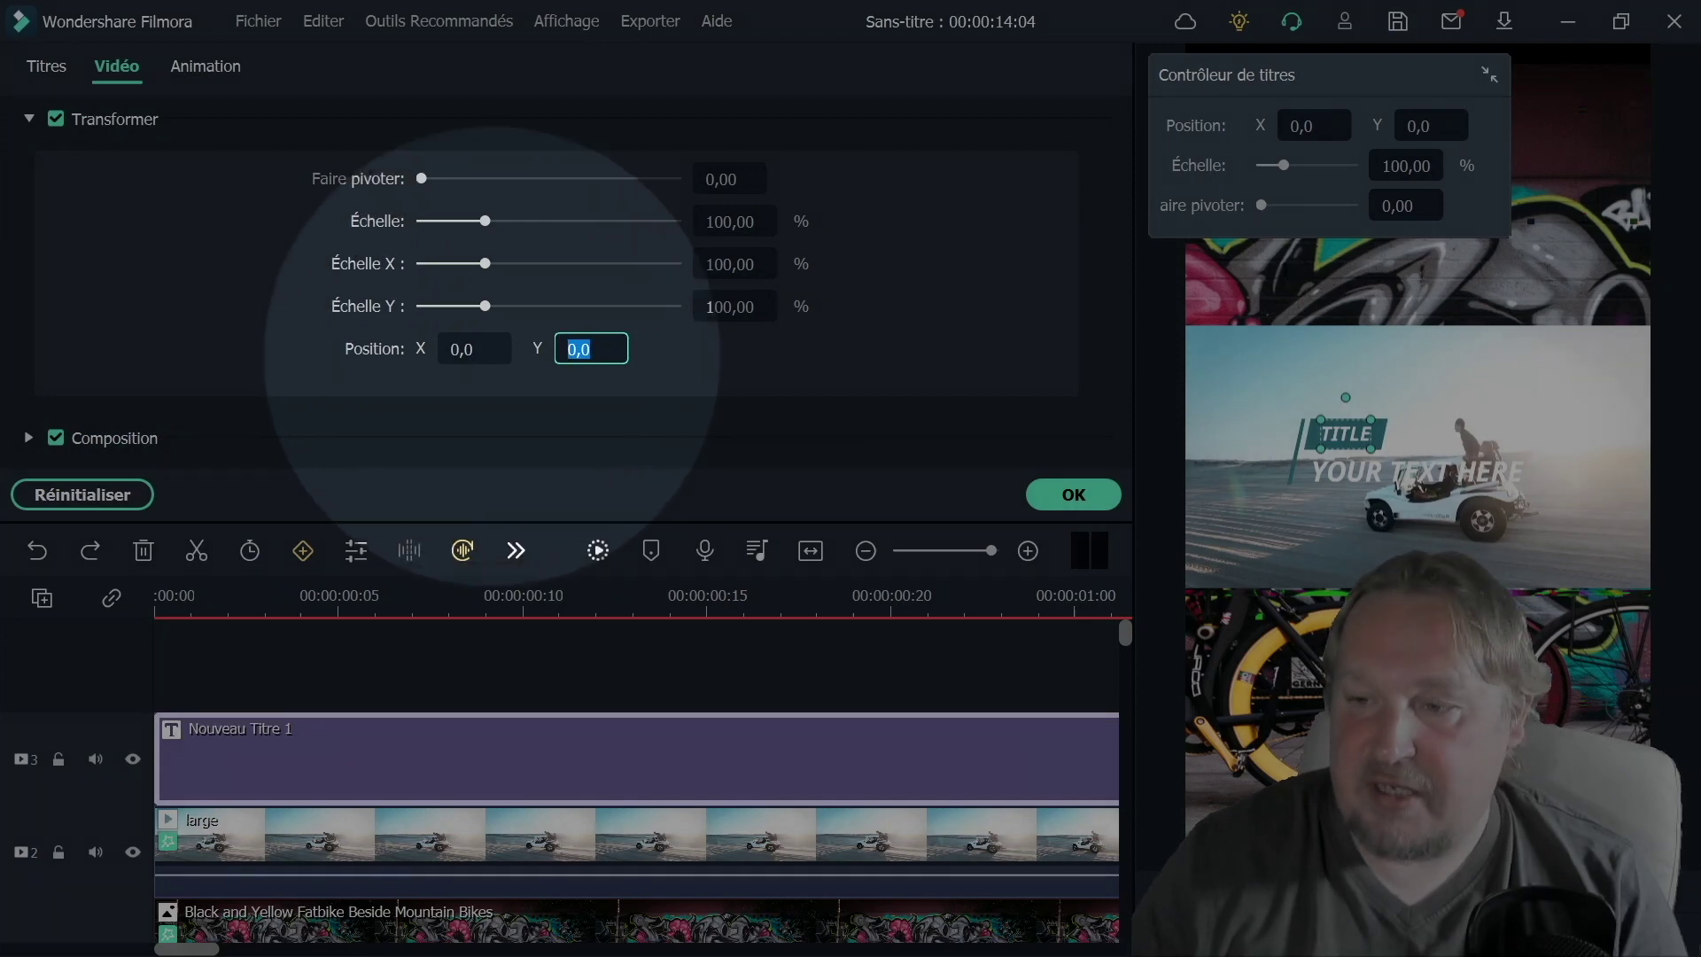
text(-)
drag(1346, 478, 1346, 187)
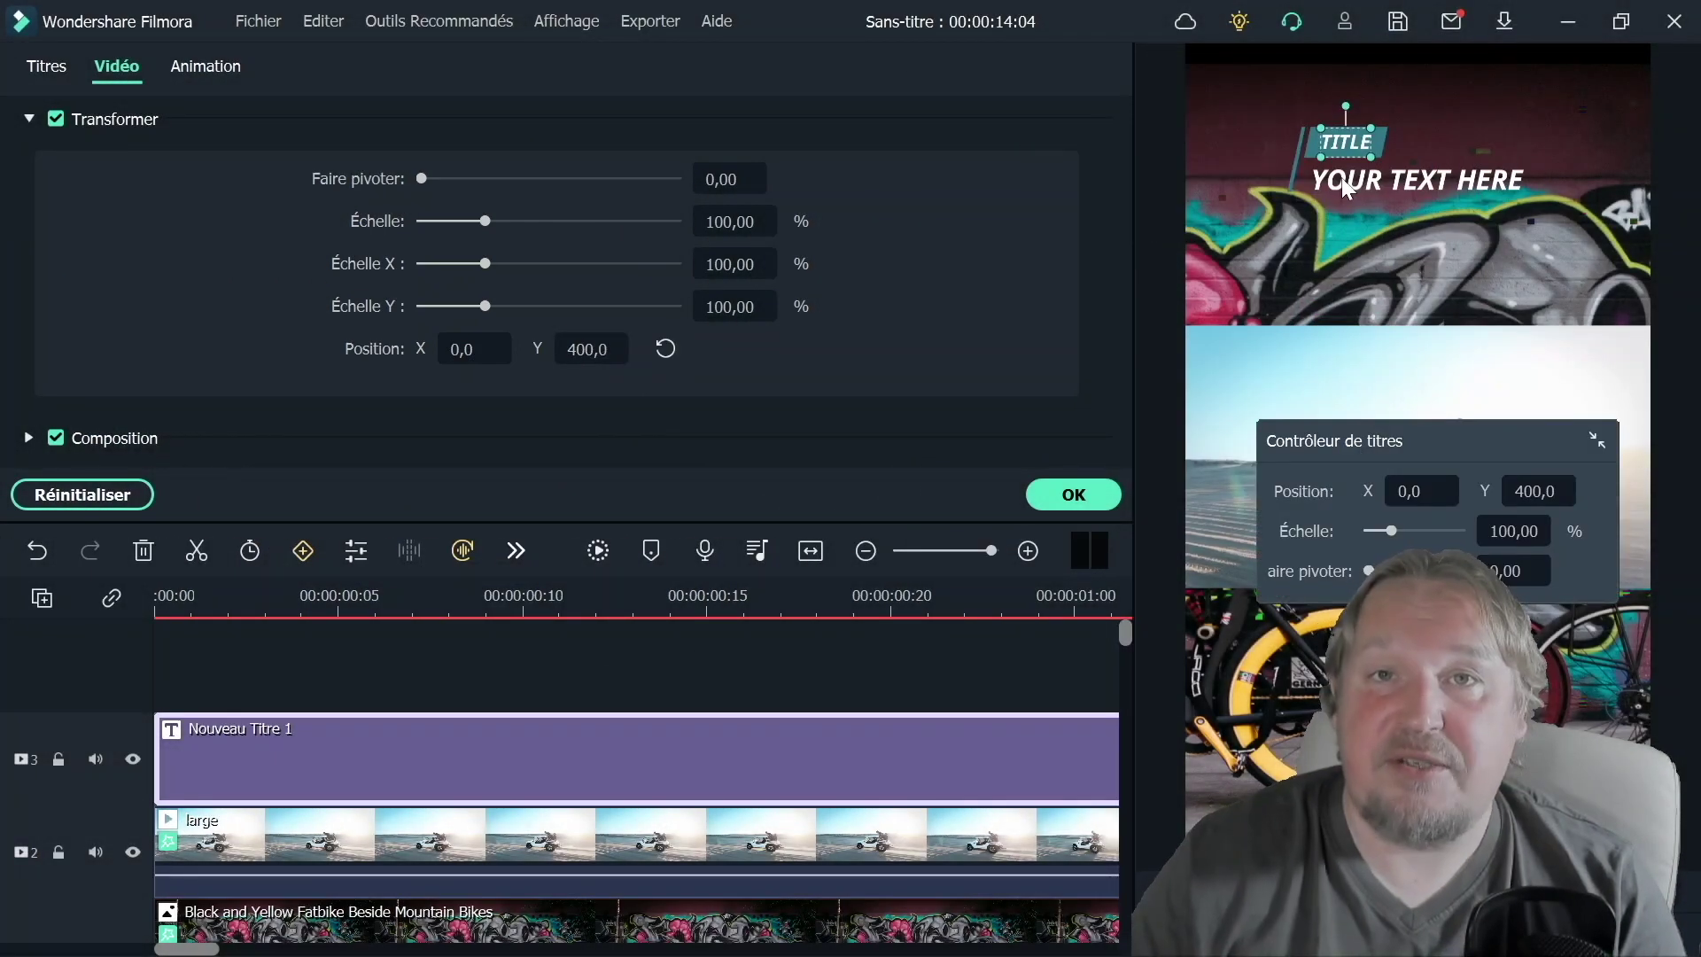
Replace the title's two text lines with "SORTIE JEEP" and "vacances 2022"
double_click(1345, 144)
key(BackSpace)
text(SORTIE JEEP)
click(1412, 182)
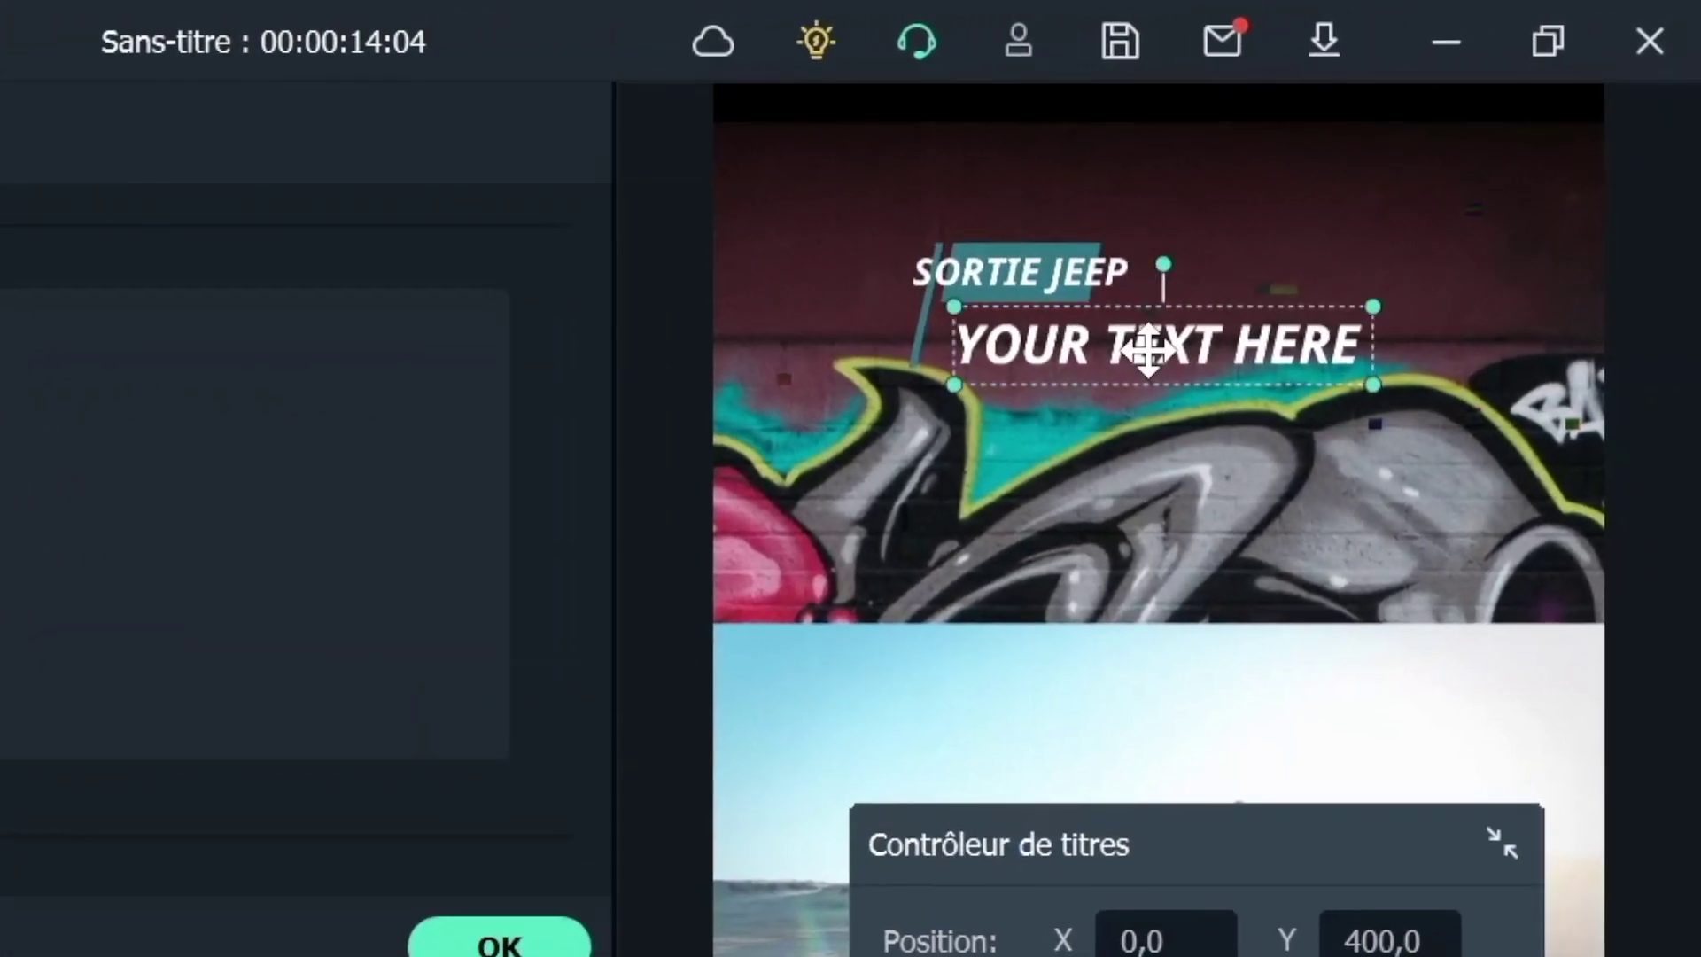
double_click(1412, 181)
text(\vacances 2022)
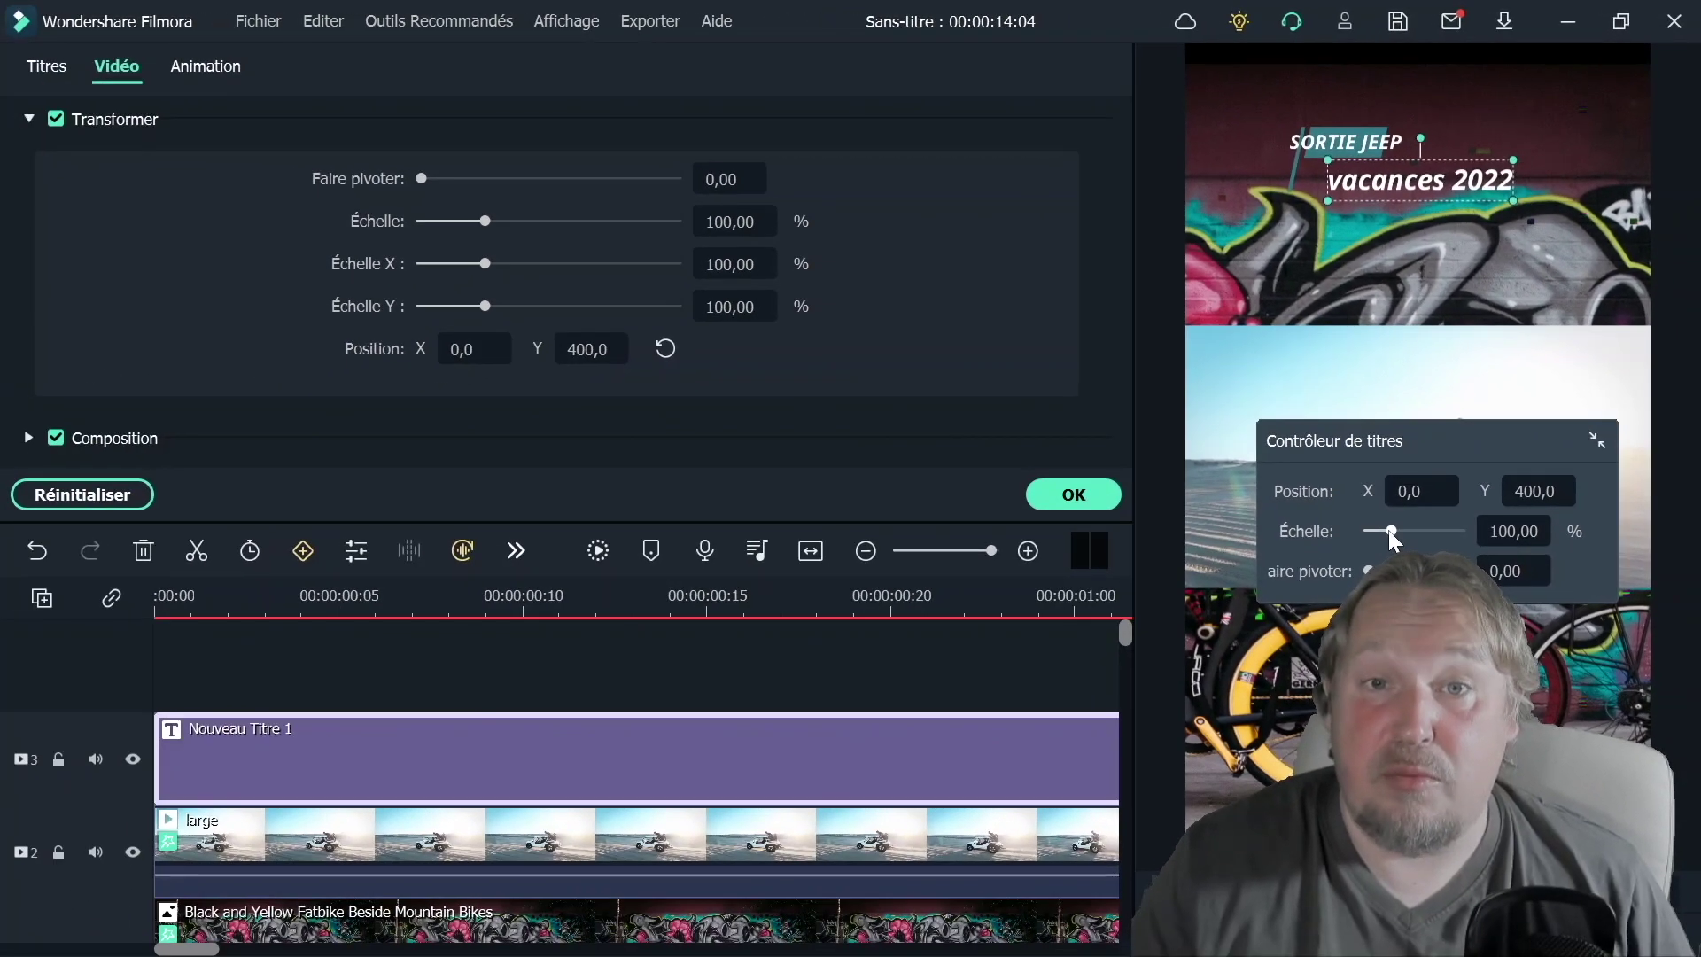
Enlarge the whole title to a scale of about 168 % and confirm its settings
click(1390, 530)
drag(1390, 531, 1406, 530)
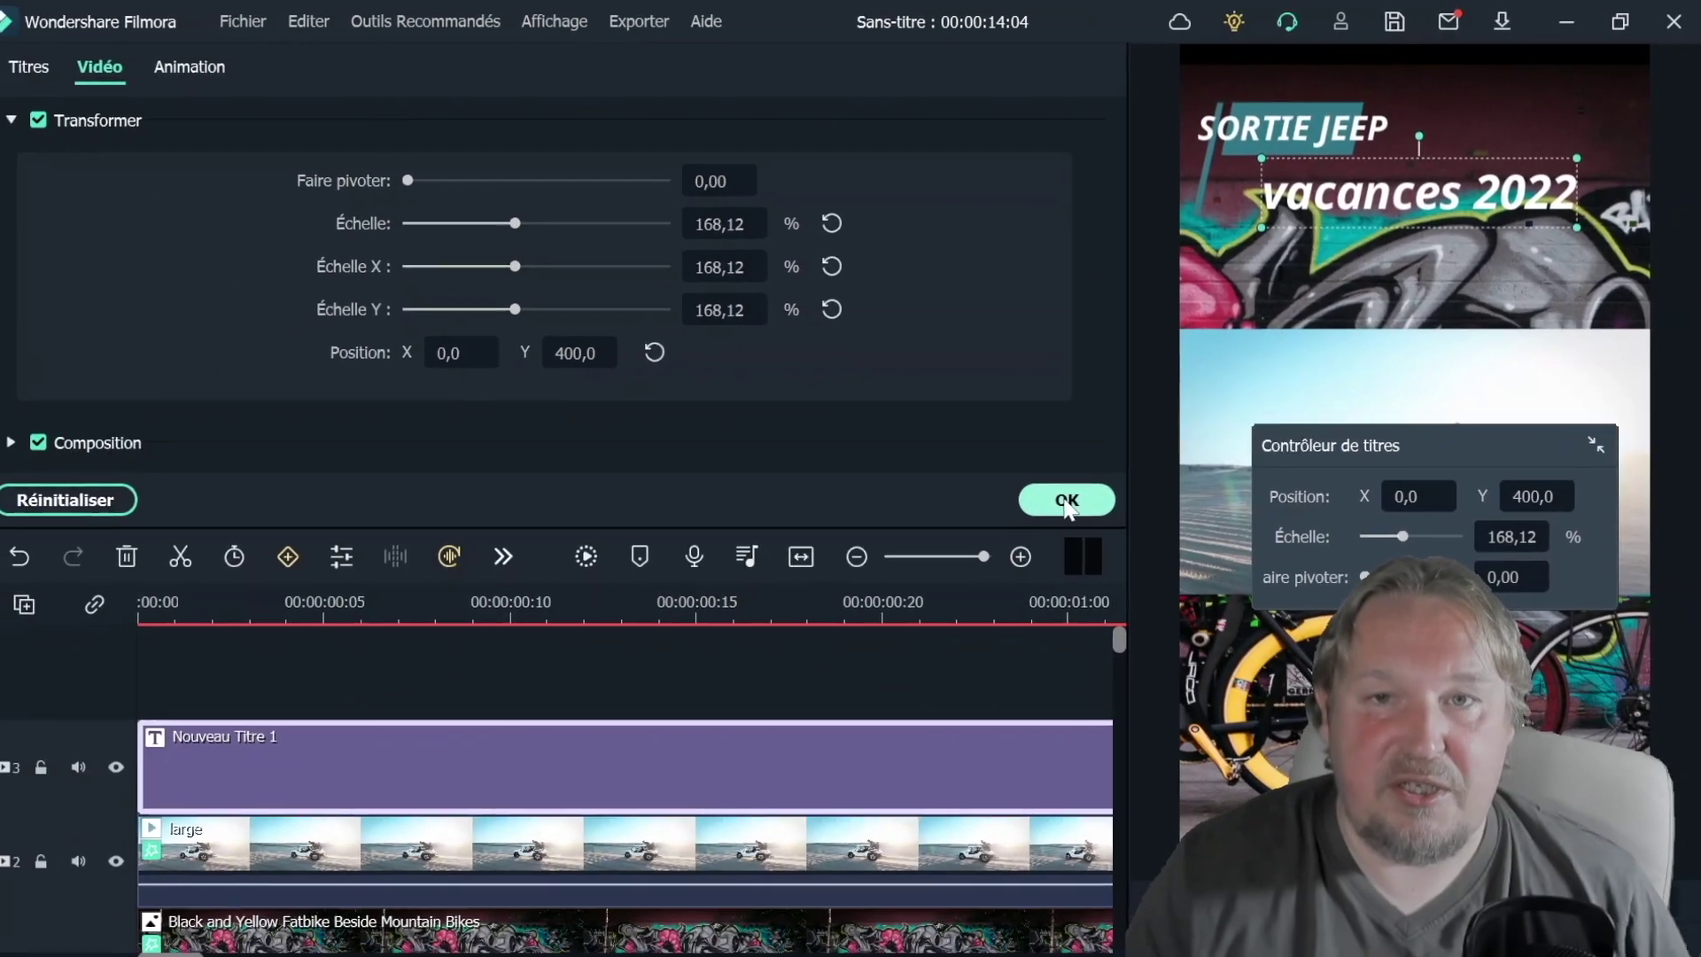
click(617, 853)
In the title's advanced text editor, enlarge the teal Préréglage graphic and reposition it to frame "SORTIE JEEP", and apply the change
double_click(740, 726)
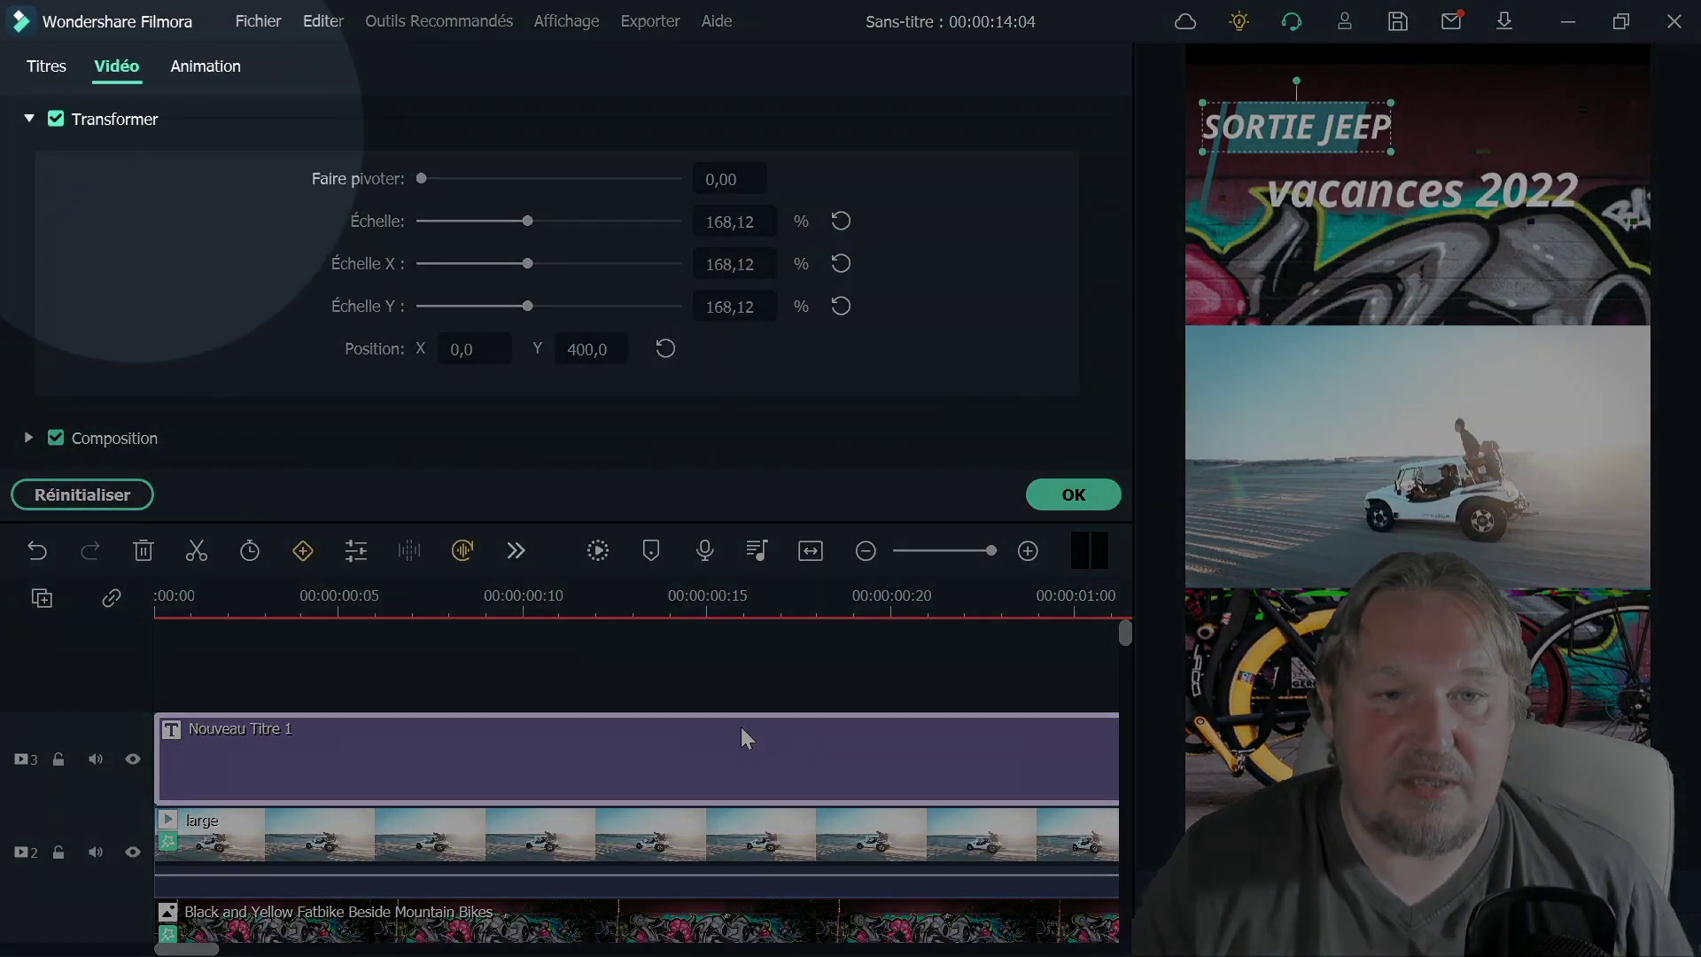
click(46, 67)
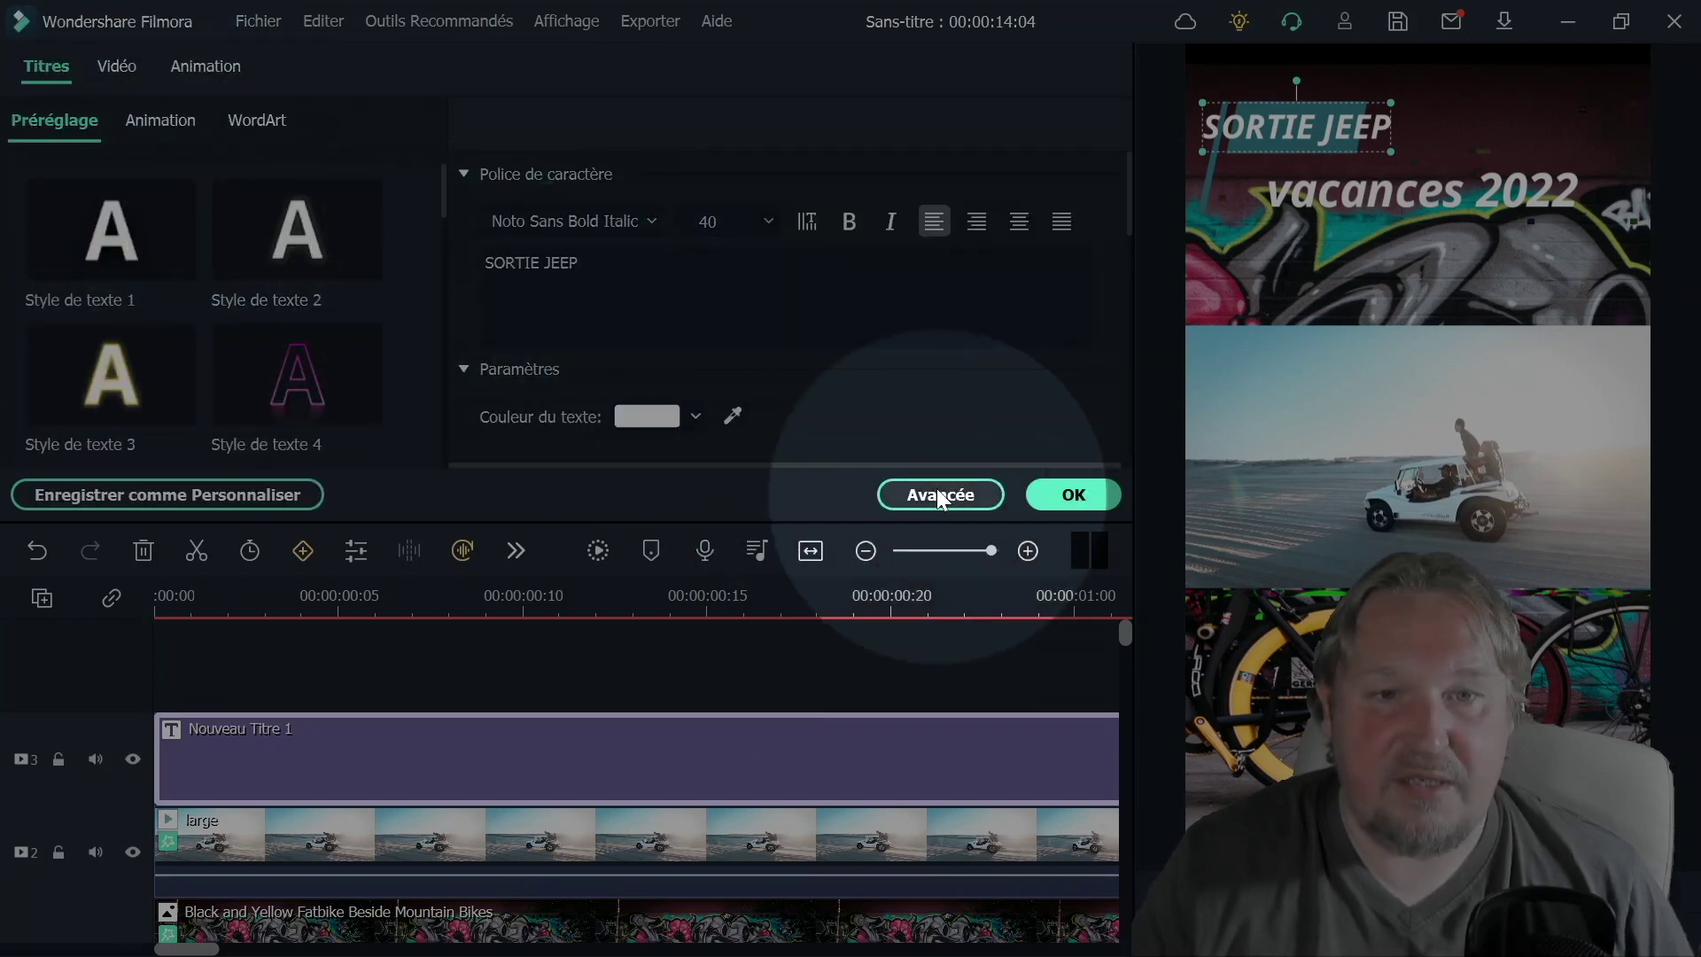
click(937, 496)
click(740, 822)
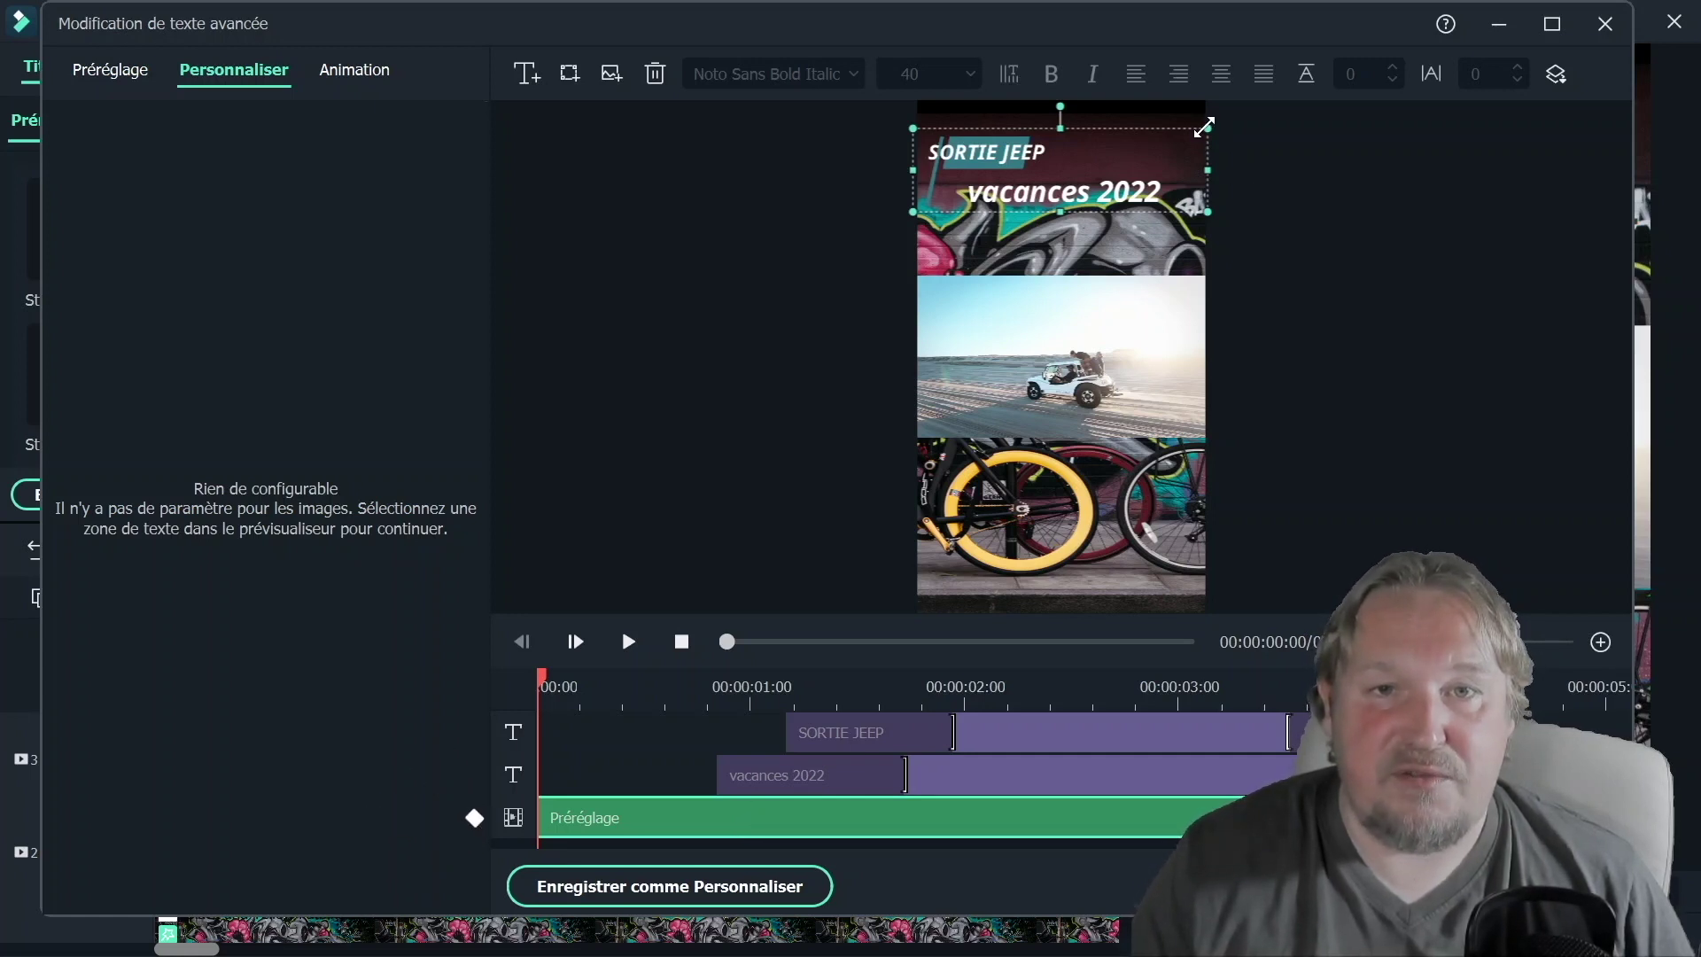
drag(1204, 129, 1299, 103)
drag(912, 212, 899, 216)
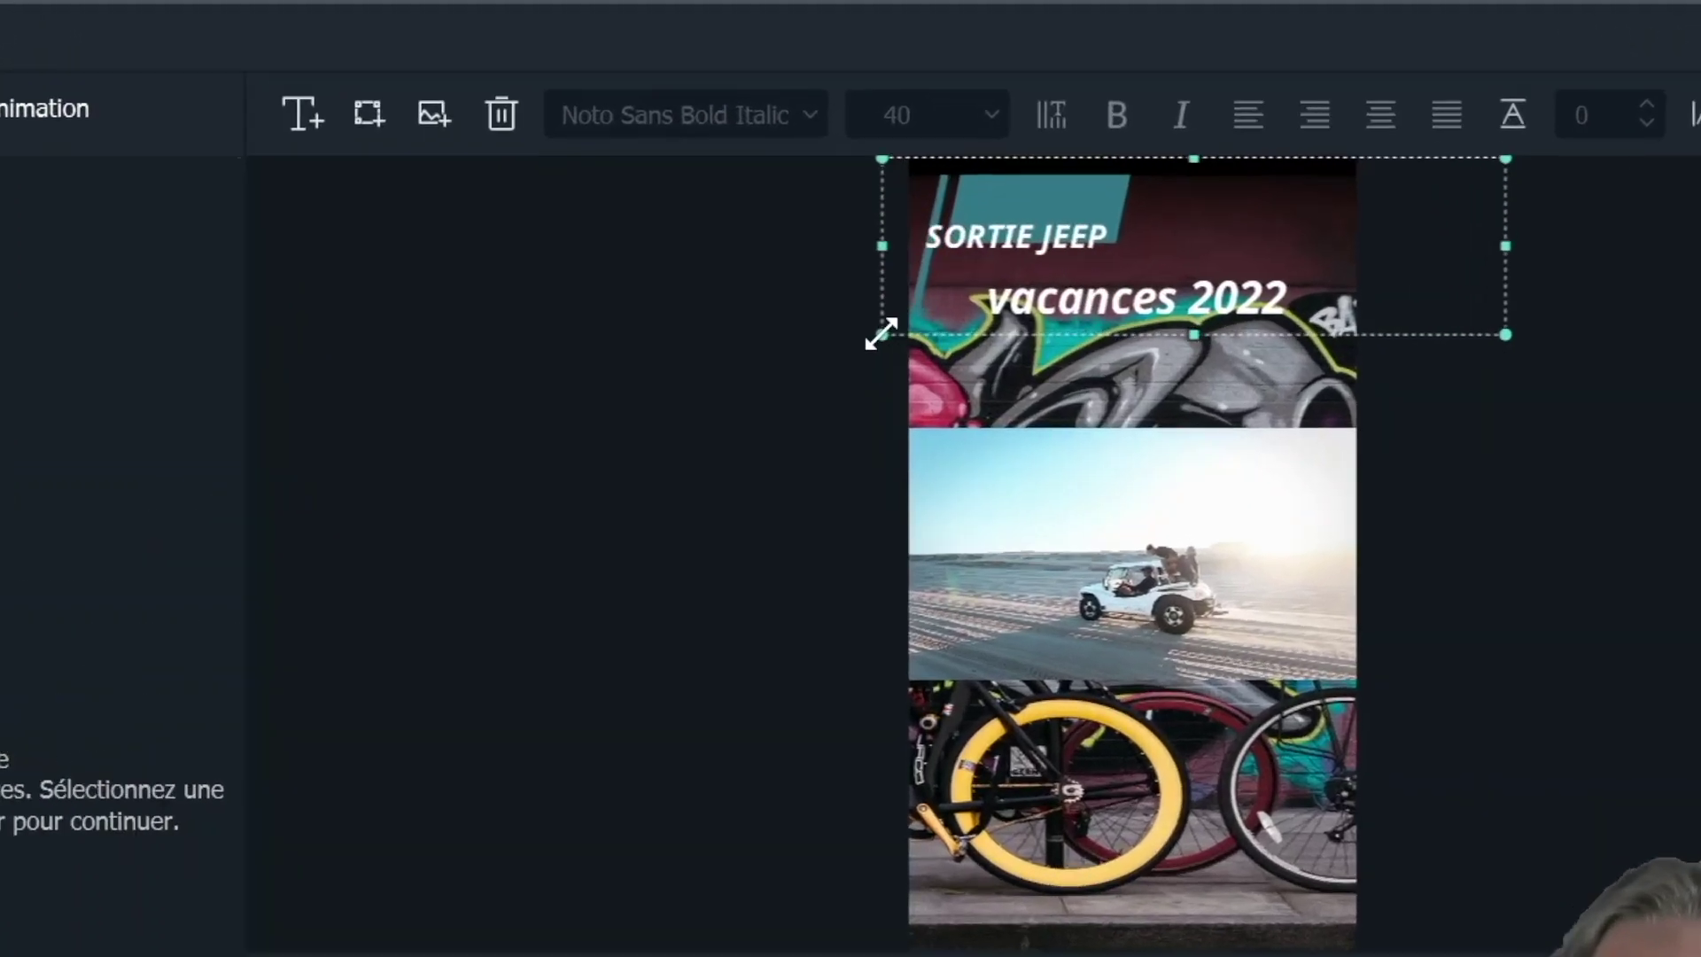
drag(1090, 165, 1084, 182)
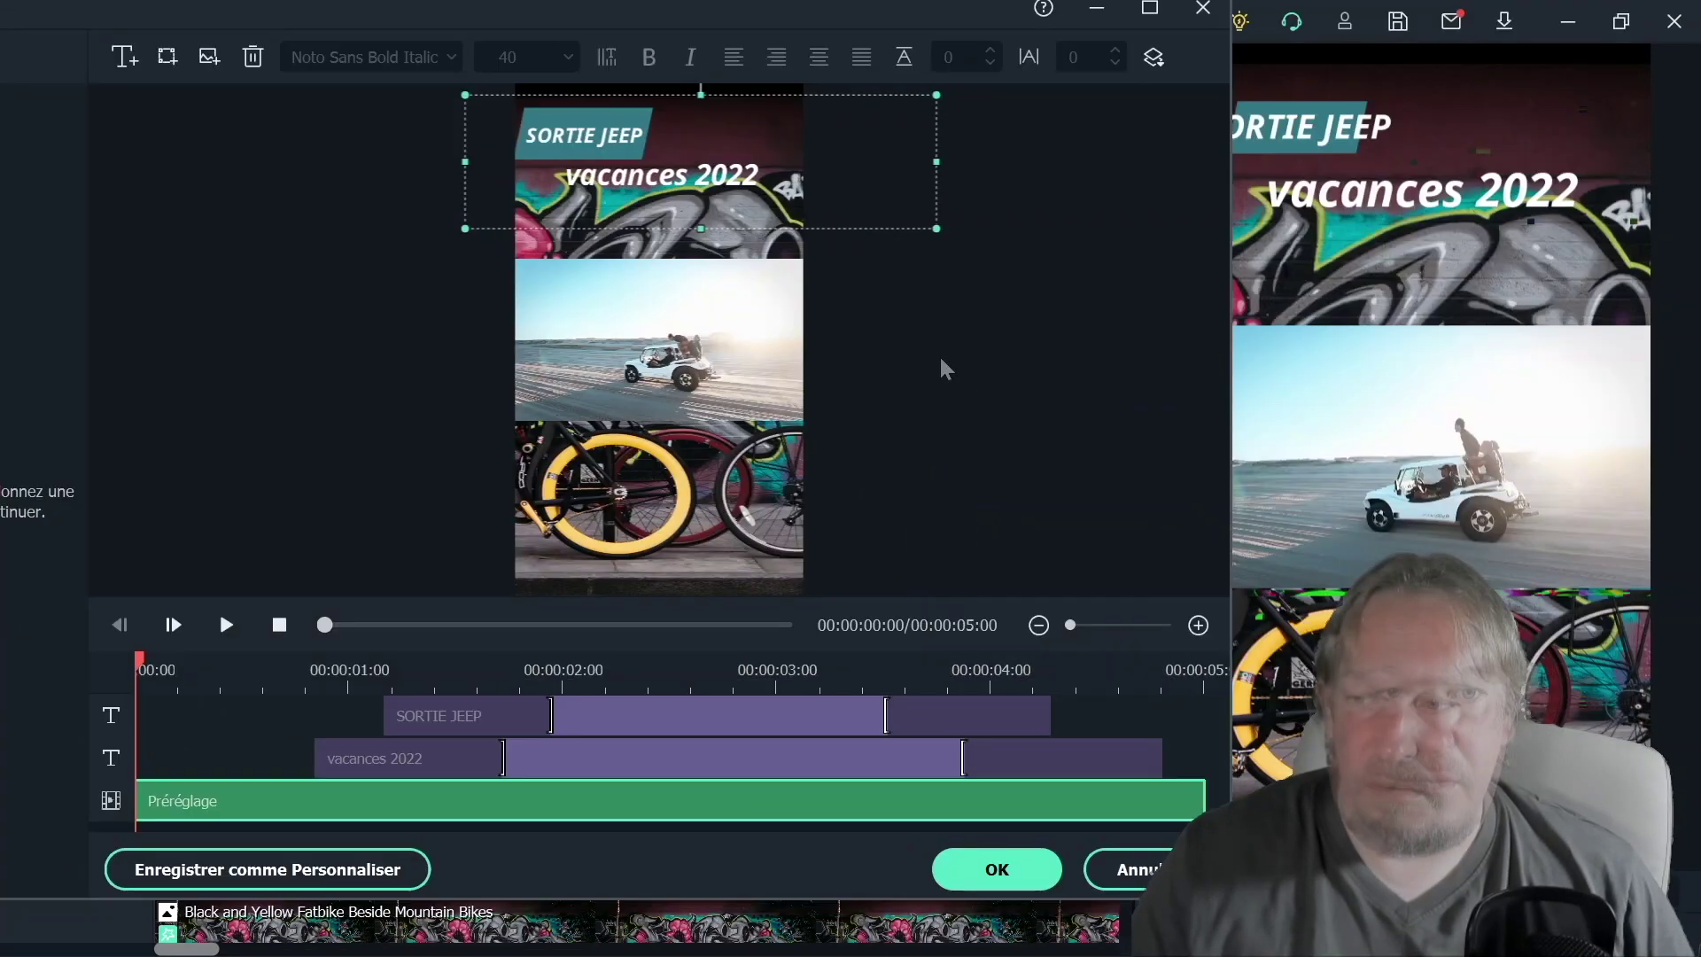
click(1010, 869)
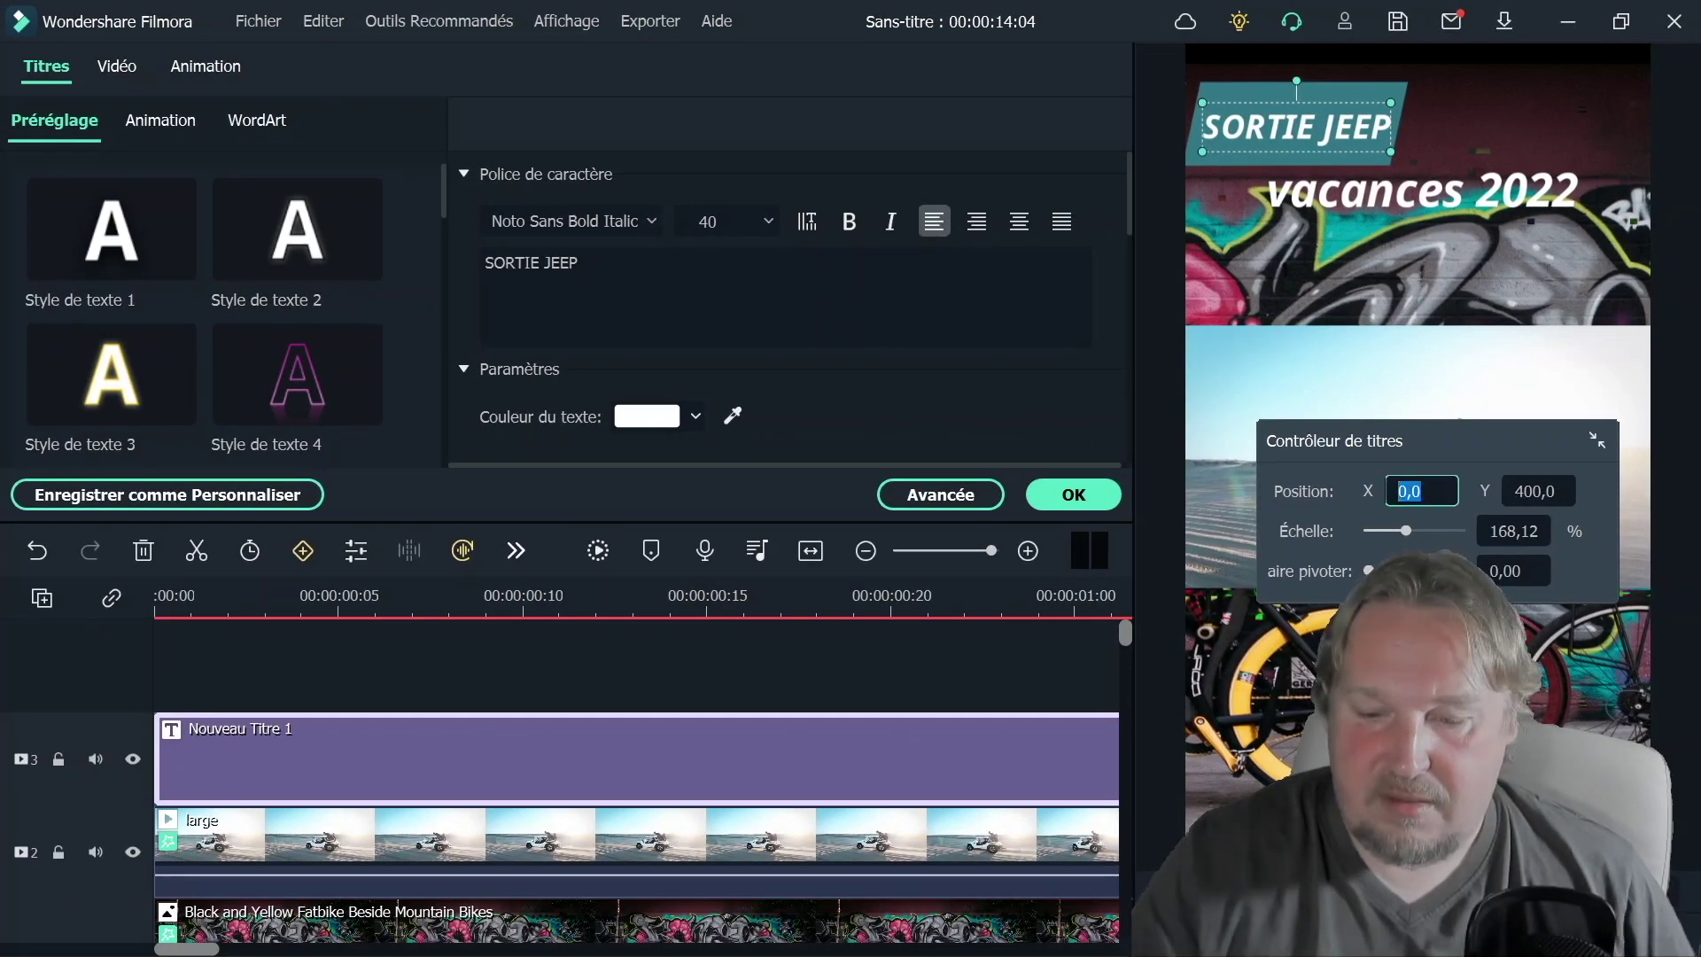
Shift the title sideways by setting its X position to 60, fit the whole project in the timeline and play it
text(60)
key(Return)
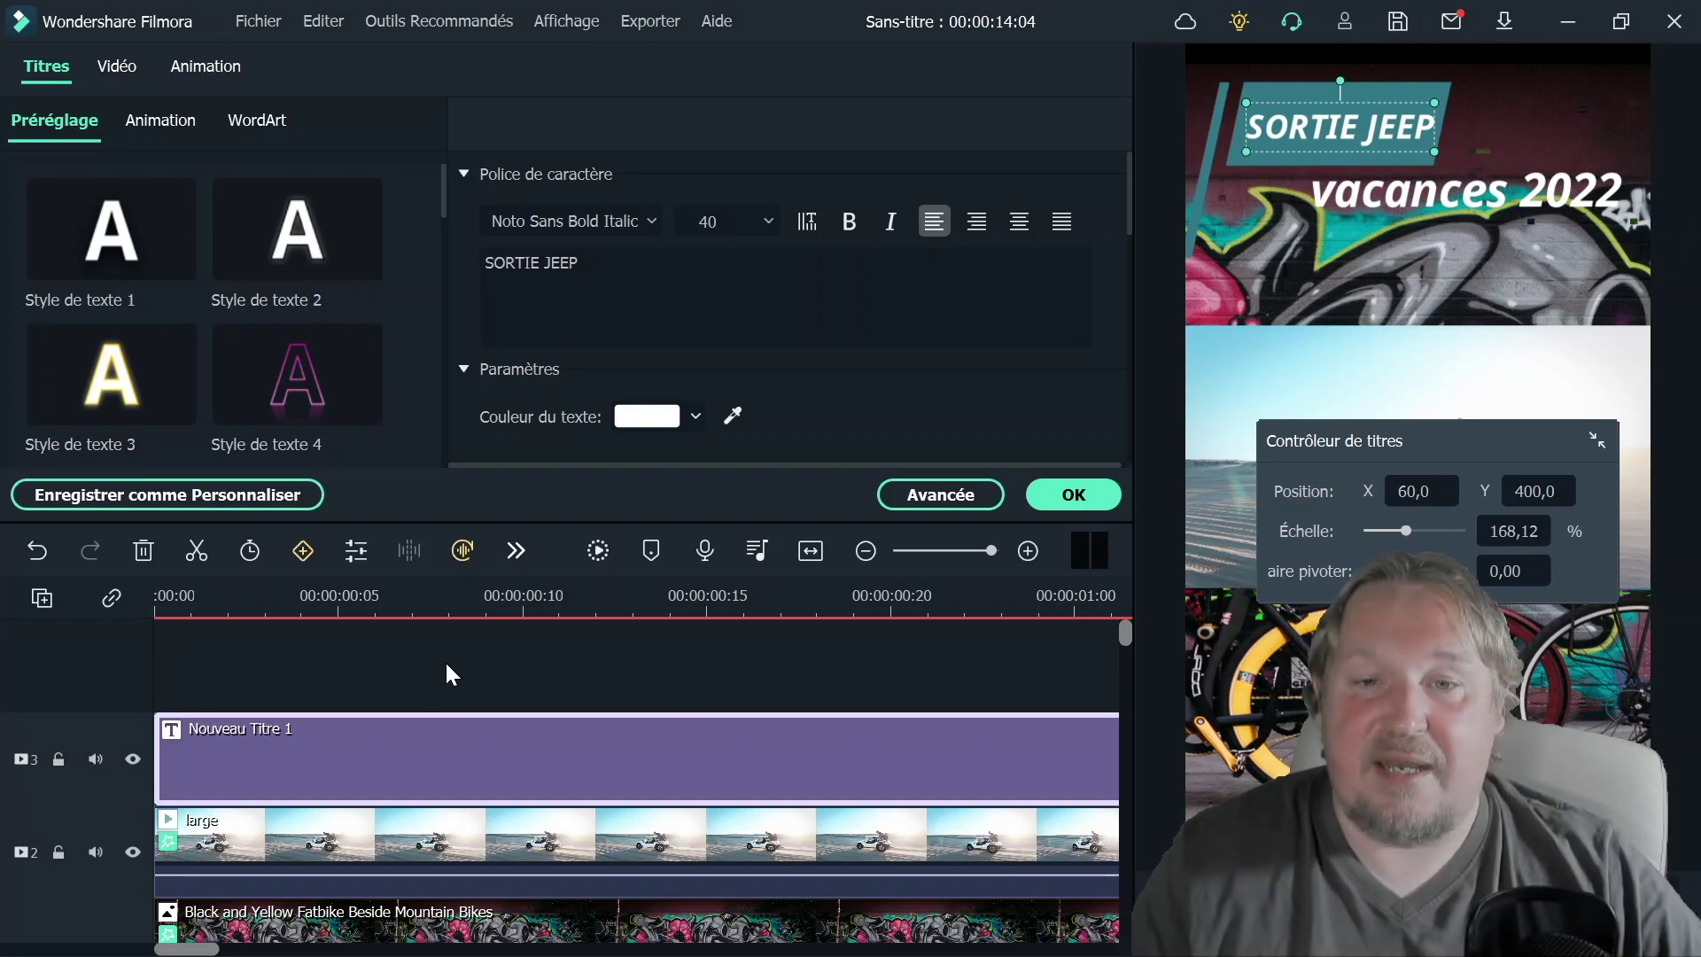
click(810, 550)
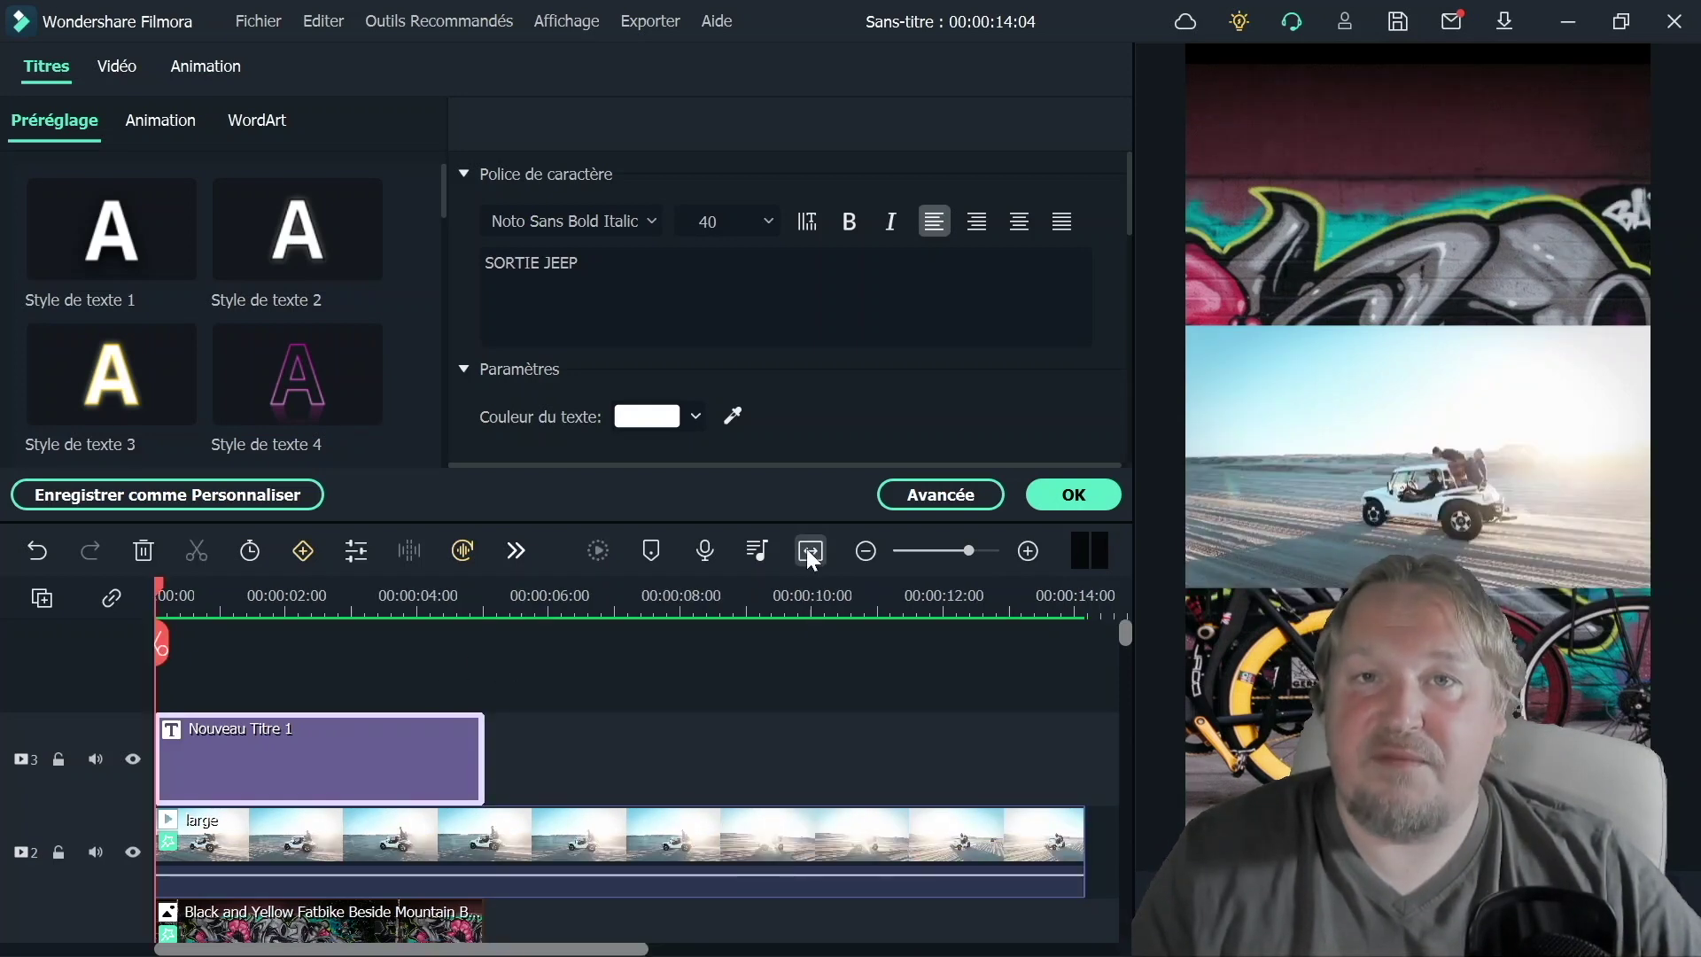
key(space)
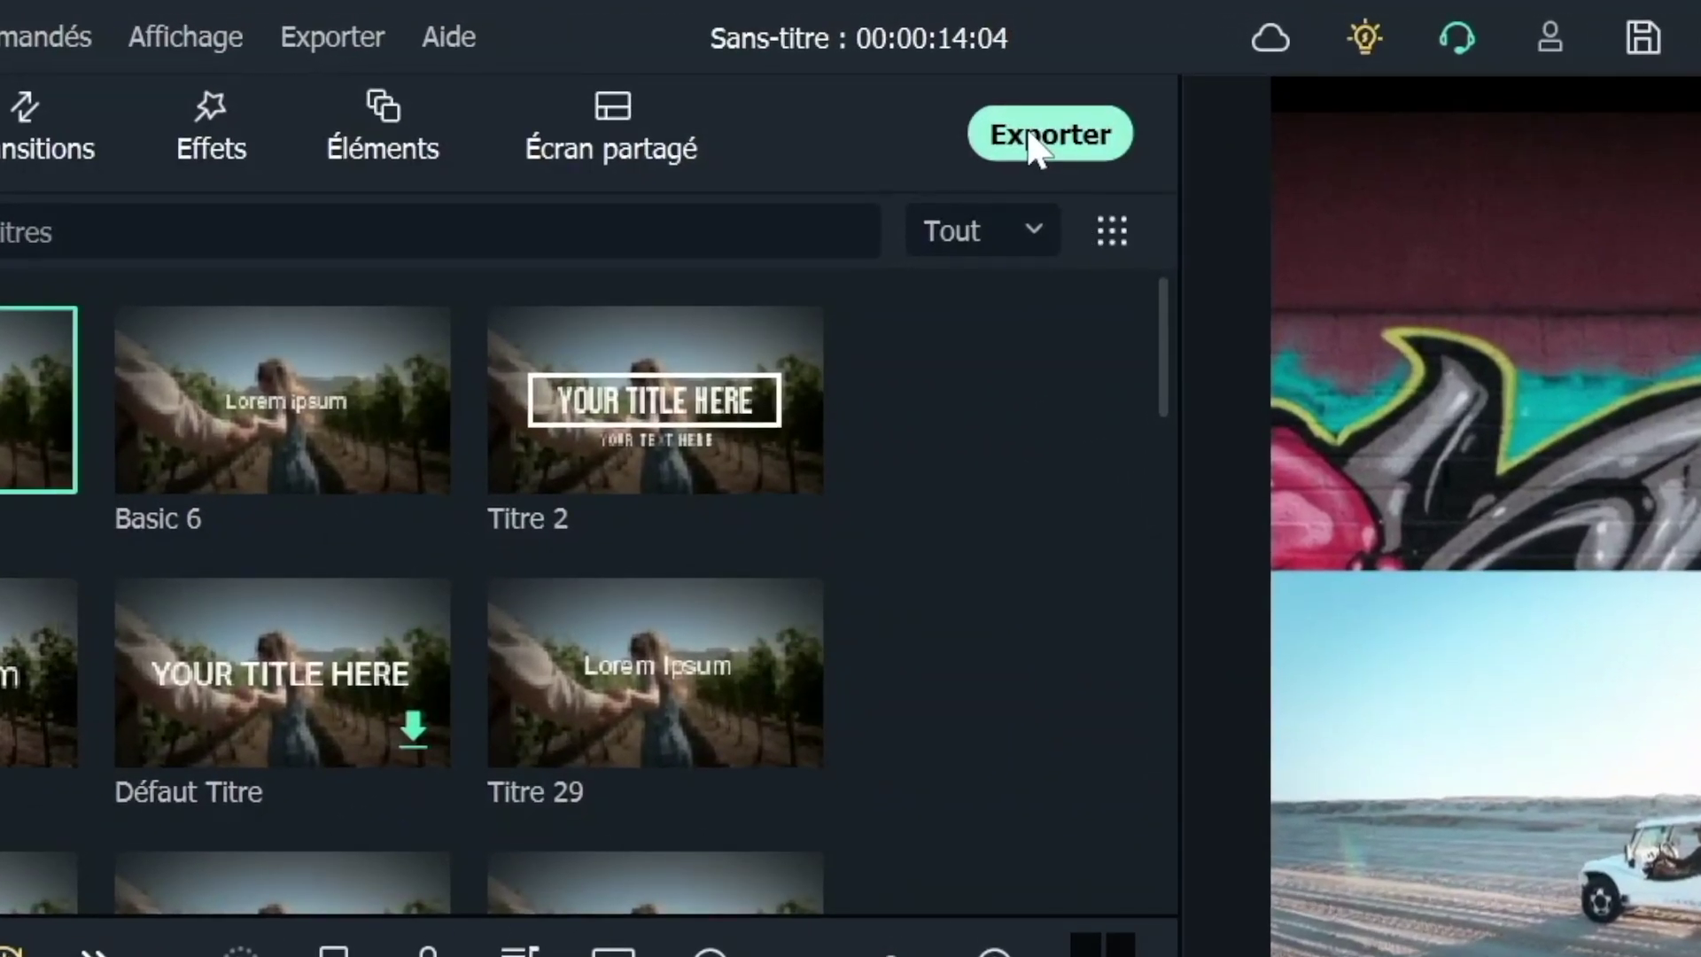
Export the project to the computer as an MP4 named "Ma vidéo" with the Défaut preset, and close the export progress window
click(1033, 137)
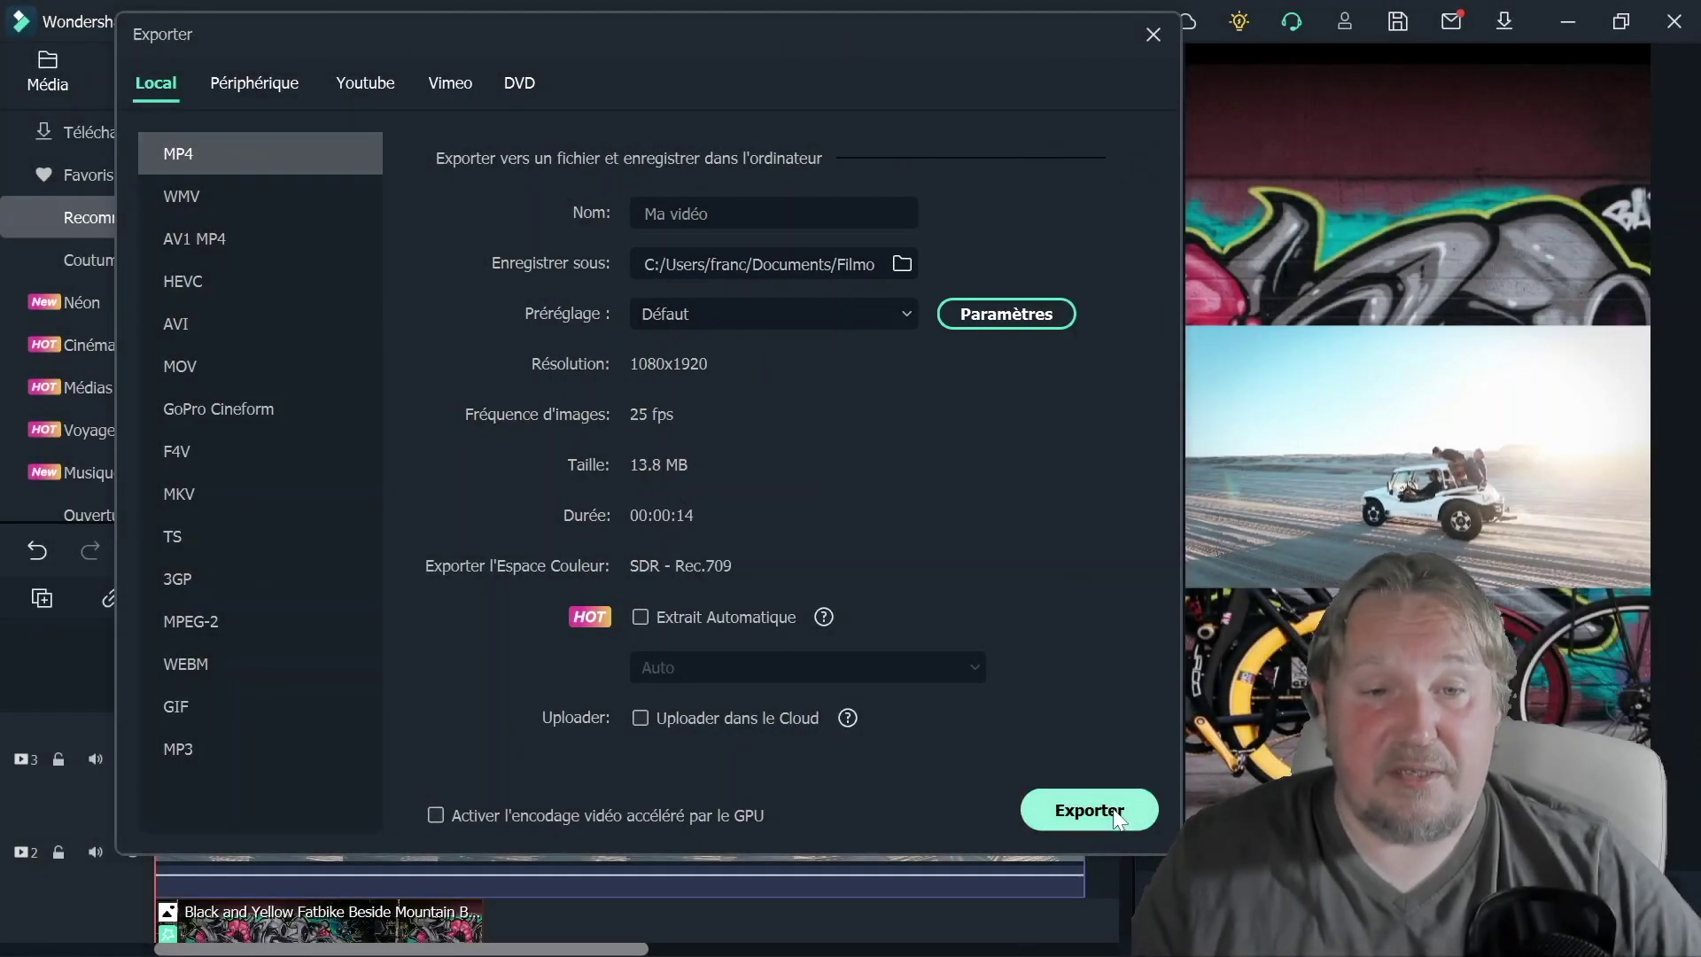
click(1114, 813)
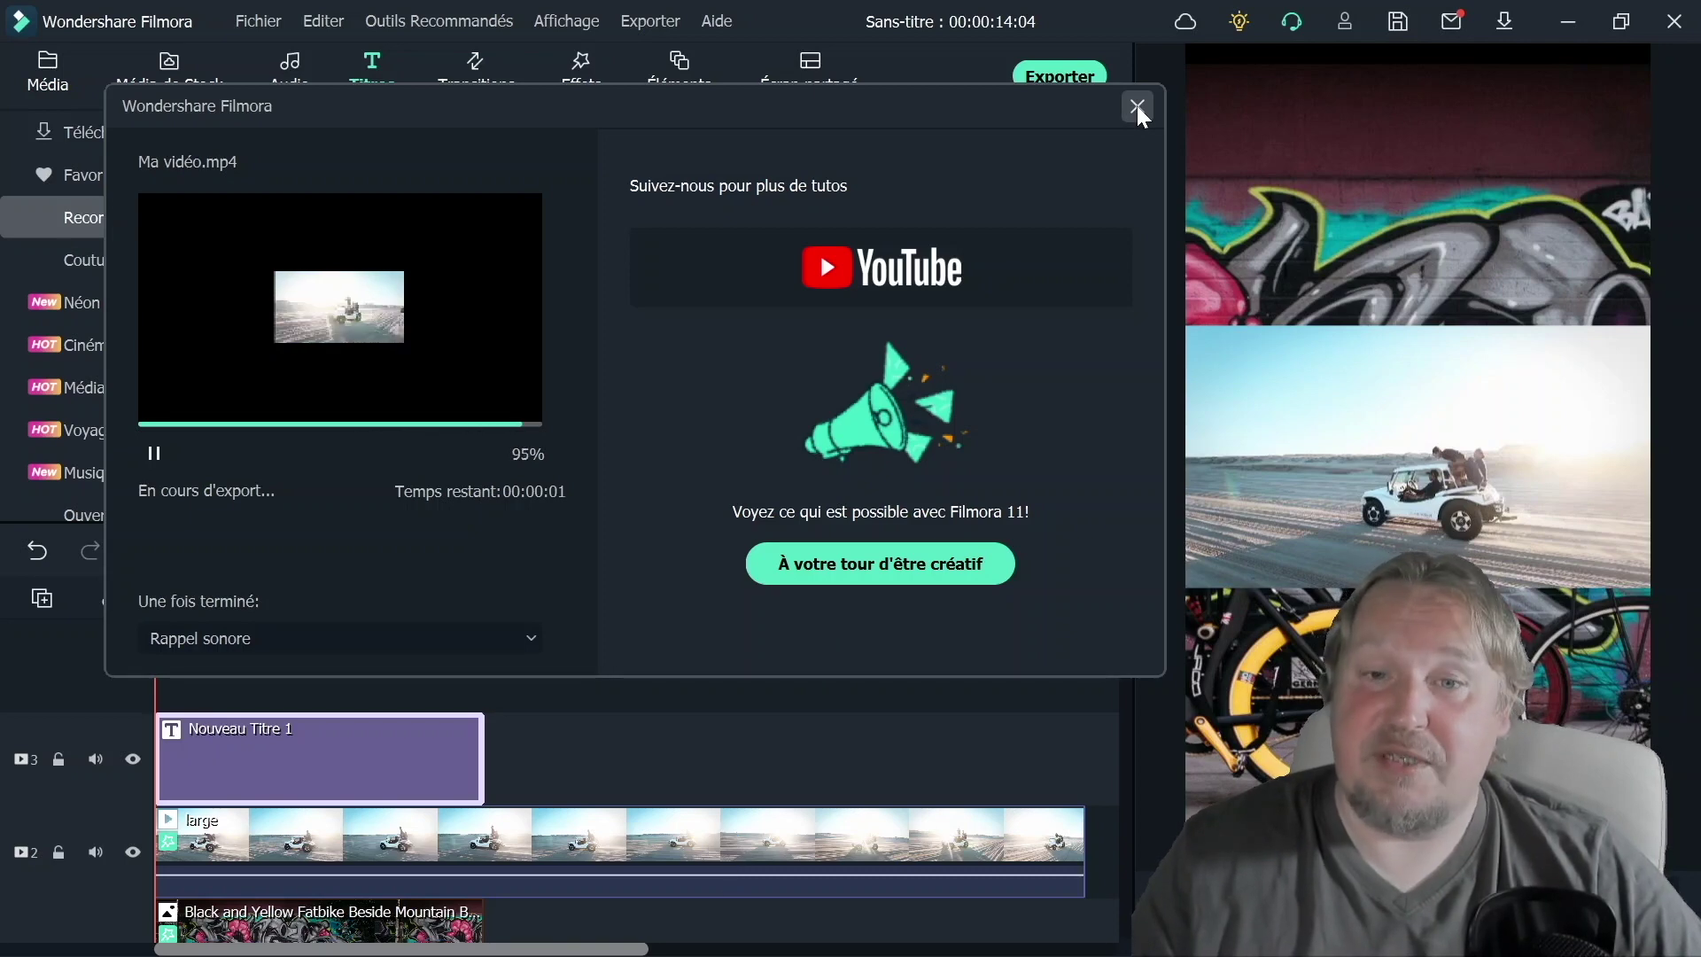
click(1135, 105)
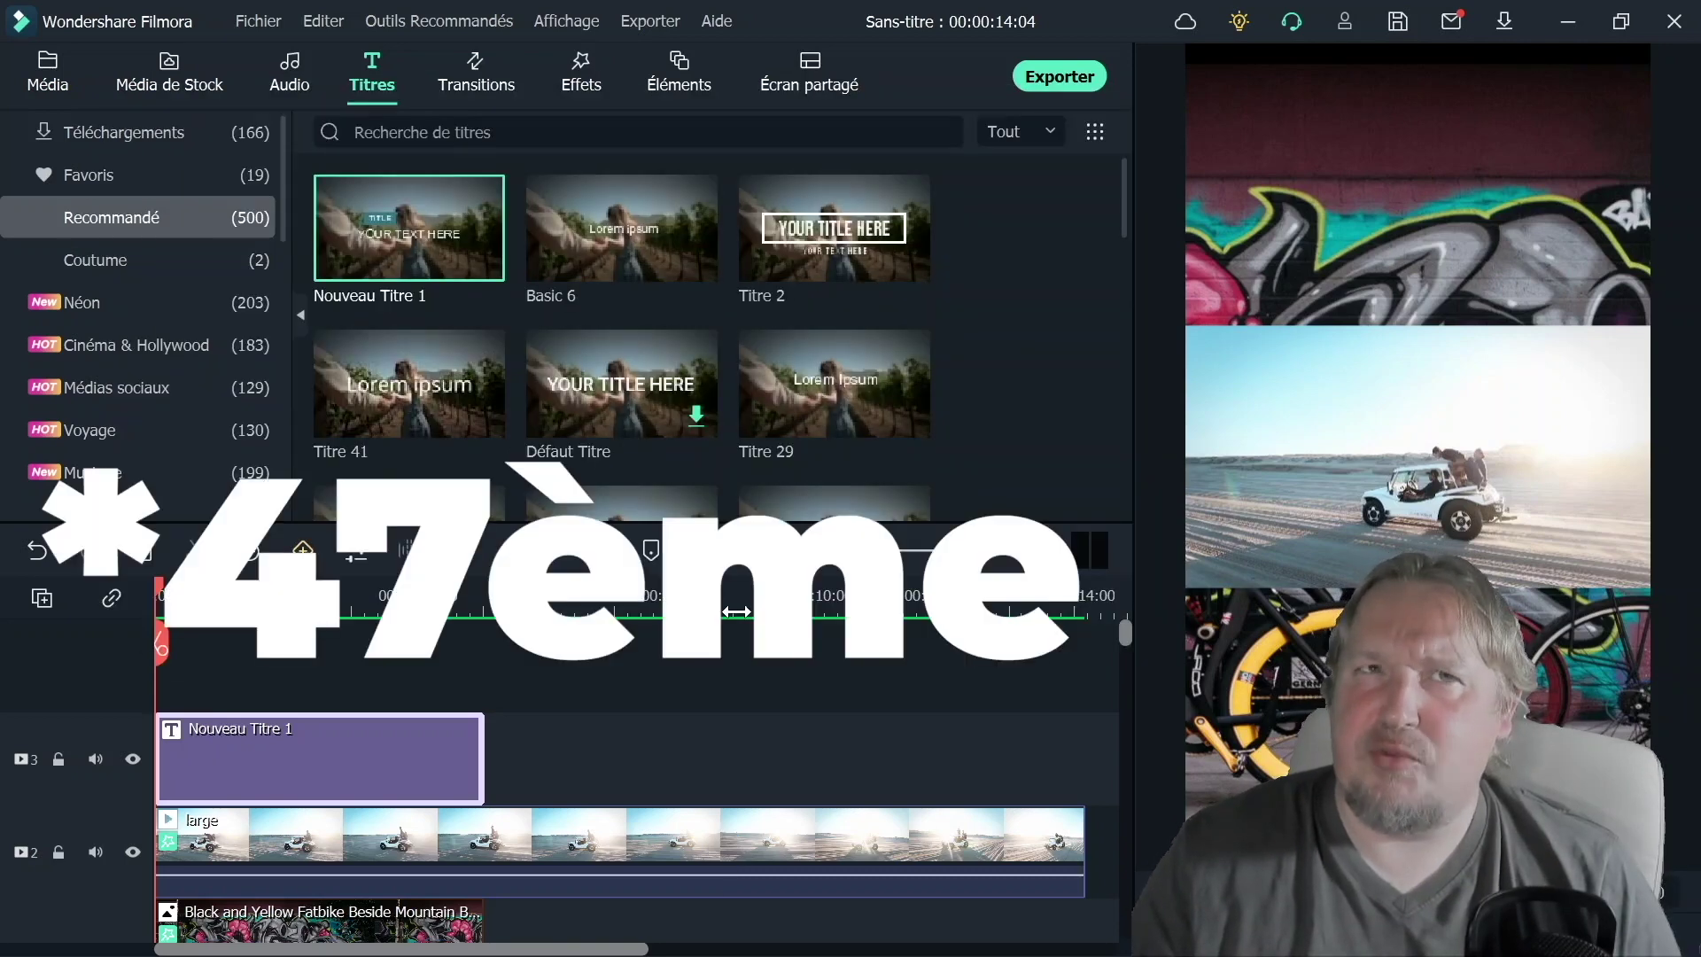